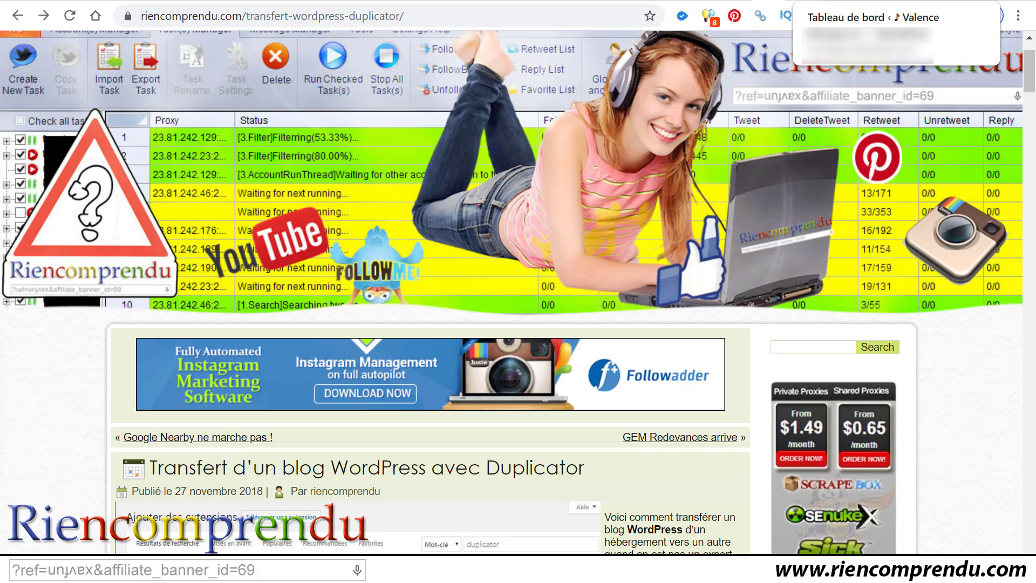
Step: Switch from the Riencomprendu article to the Tableau de bord tab showing the WordPress admin dashboard
{"action": "left_click", "coordinate": [807, 1]}
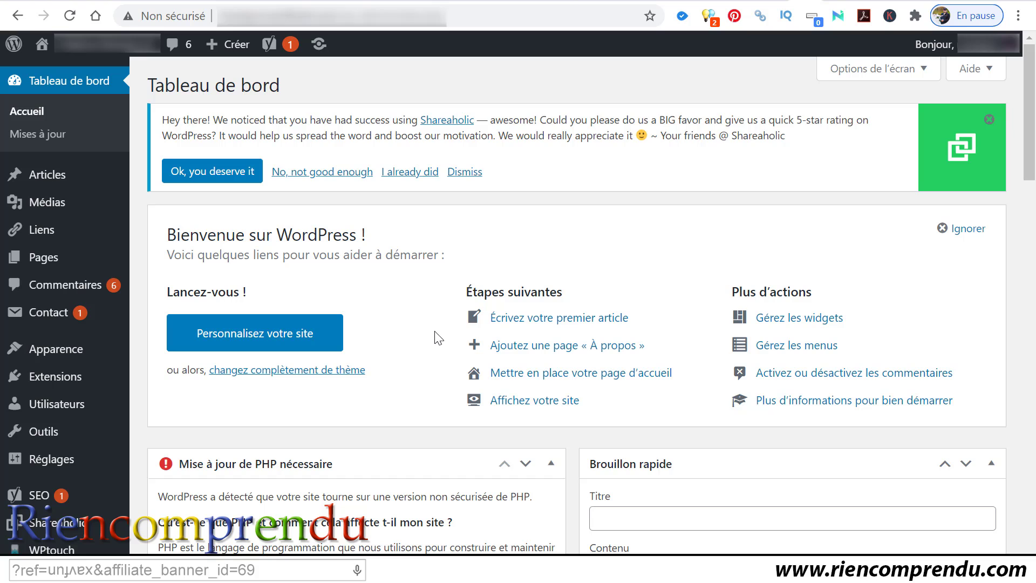
{"action": "scroll", "coordinate": [435, 338], "scroll_direction": "down", "scroll_amount": 1}
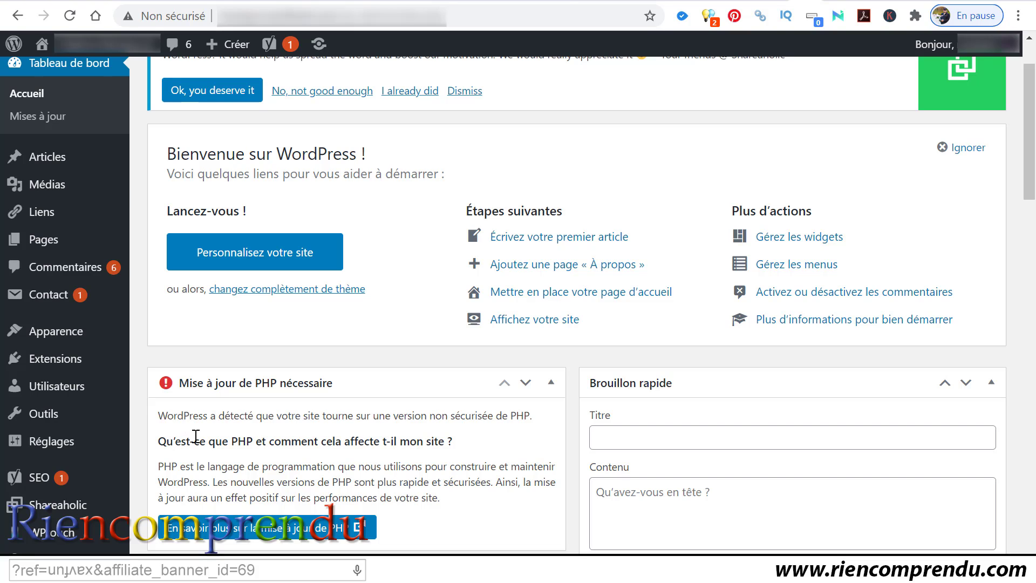
Step: Search the Extensions > Ajouter page for 'duplicator'
{"action": "mouse_move", "coordinate": [71, 371]}
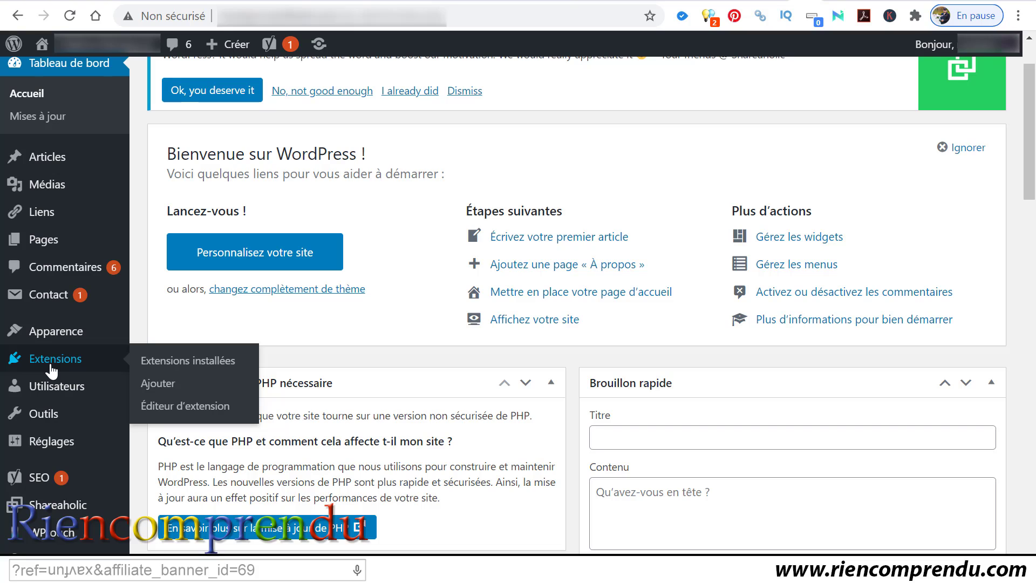
{"action": "left_click", "coordinate": [166, 394]}
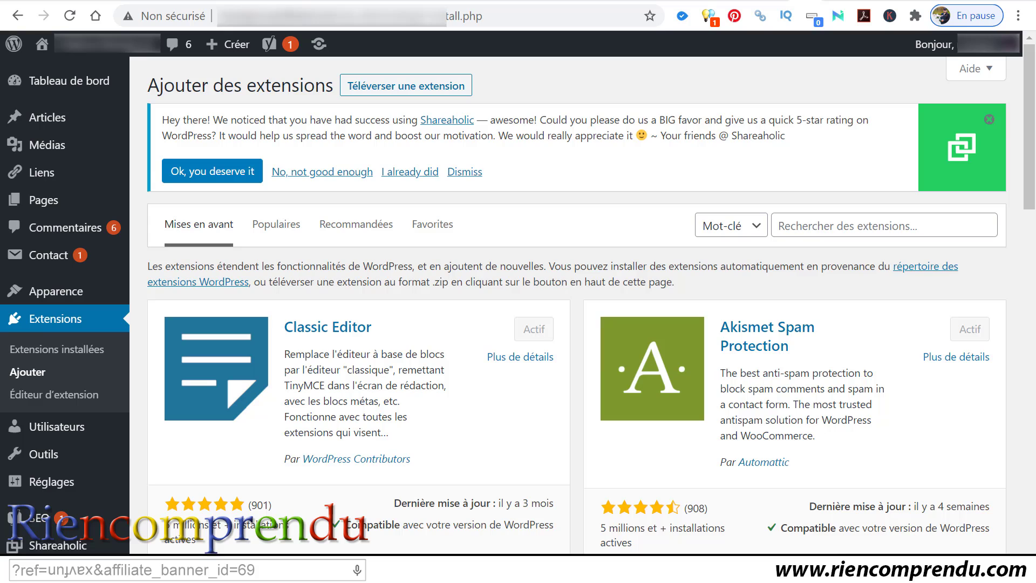
{"action": "left_click", "coordinate": [837, 222]}
{"action": "type", "text": "duplicator"}
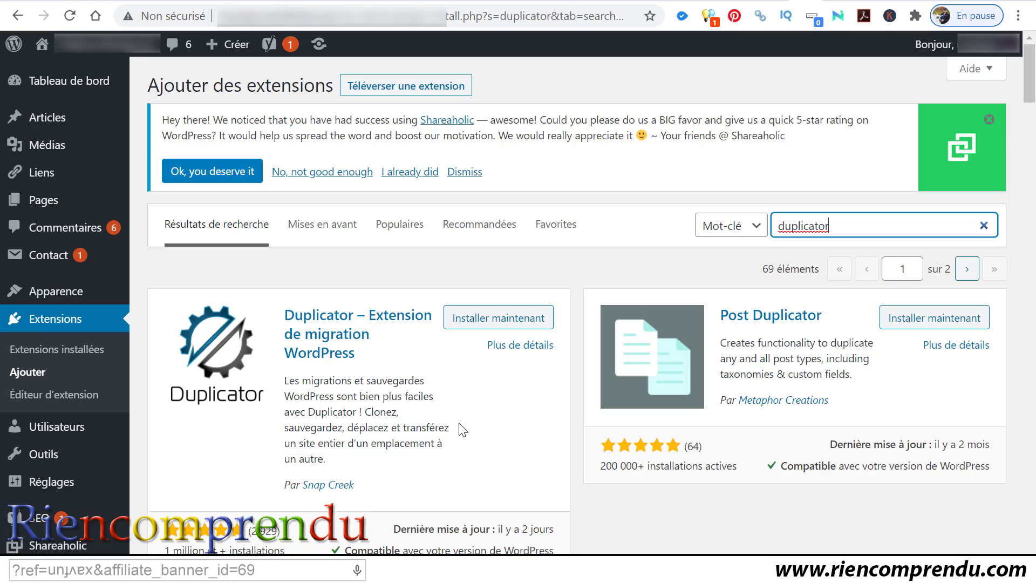
Step: Install and activate the Duplicator – Extension de migration WordPress plugin from its search result
{"action": "left_click", "coordinate": [473, 326]}
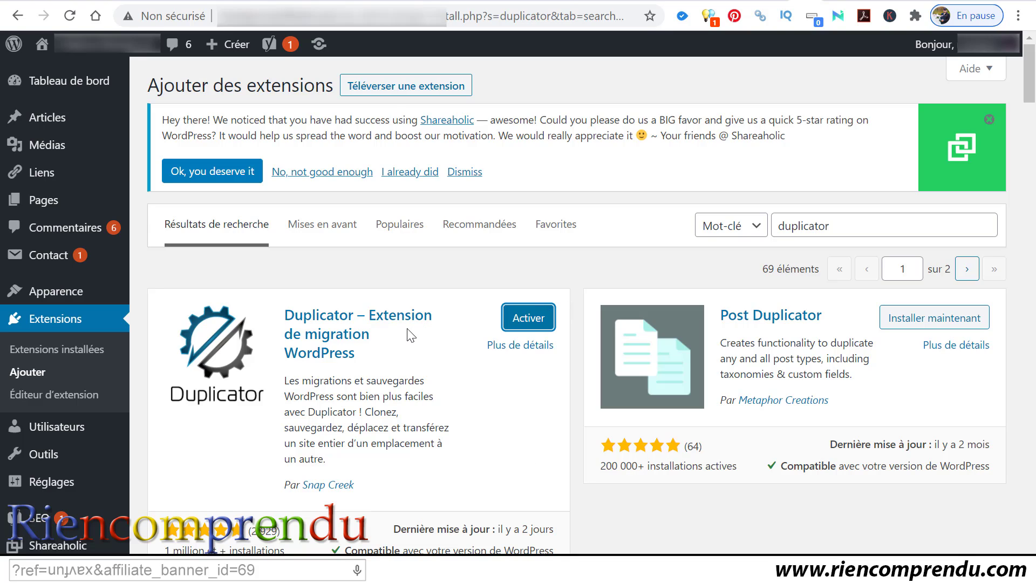
{"action": "left_click", "coordinate": [534, 321]}
{"action": "scroll", "coordinate": [103, 486], "scroll_direction": "down", "scroll_amount": 5}
{"action": "mouse_move", "coordinate": [106, 458]}
{"action": "scroll", "coordinate": [105, 459], "scroll_direction": "down", "scroll_amount": 2}
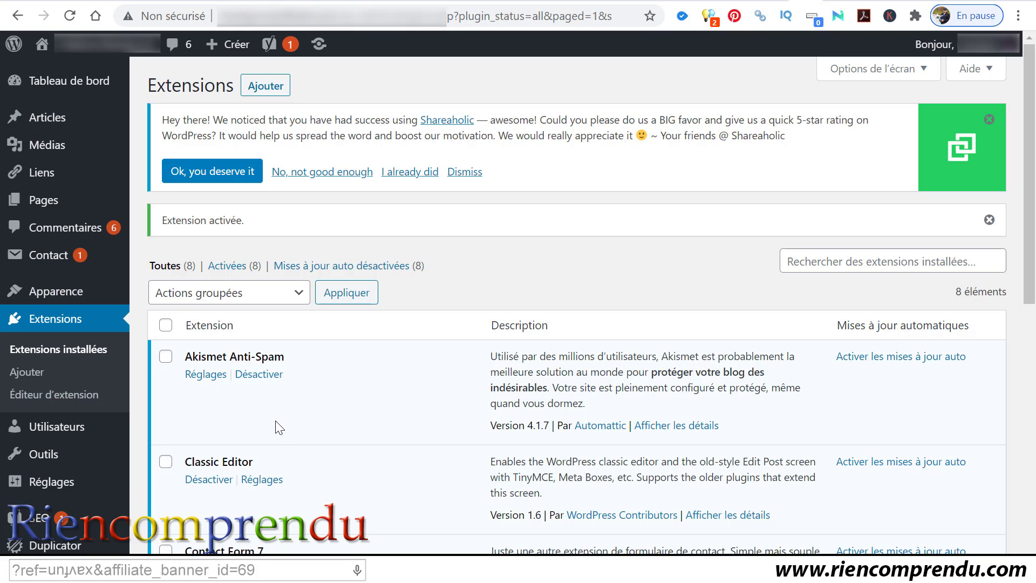
Step: Open Duplicator > Paquets and create a new package, reaching Étape 1 with a 20201119_ name
{"action": "mouse_move", "coordinate": [57, 546]}
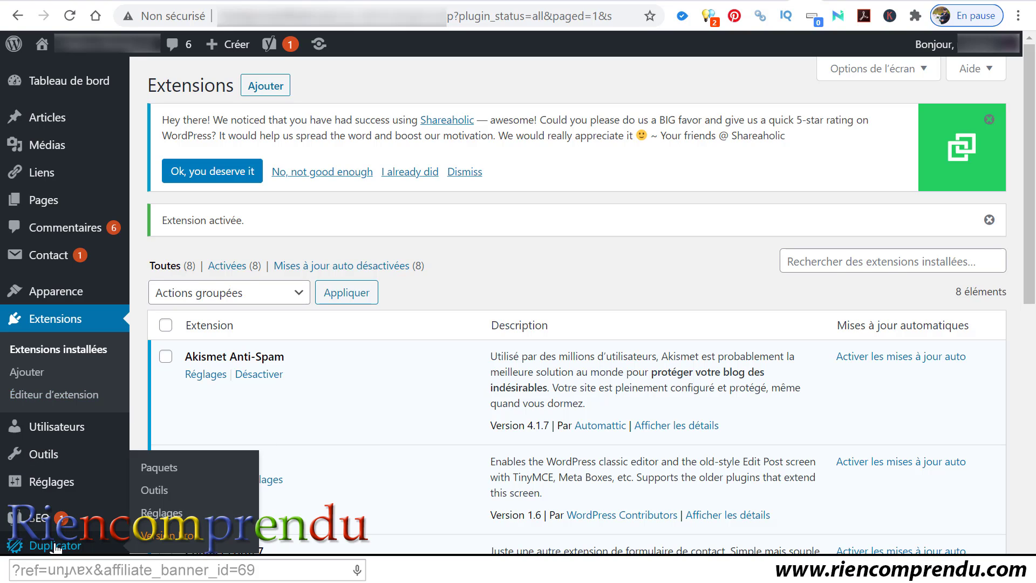
{"action": "left_click", "coordinate": [152, 468]}
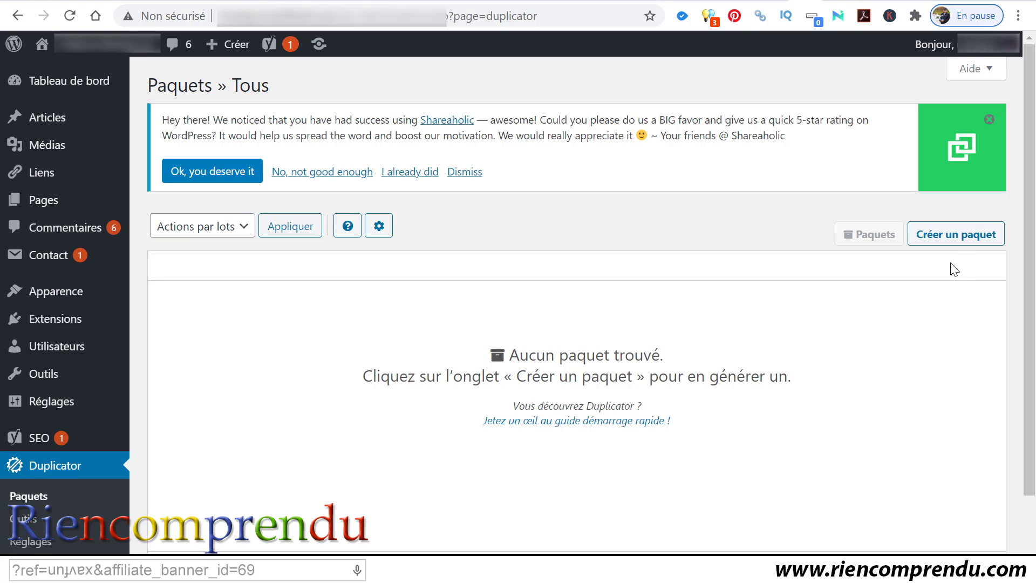
{"action": "left_click", "coordinate": [970, 234]}
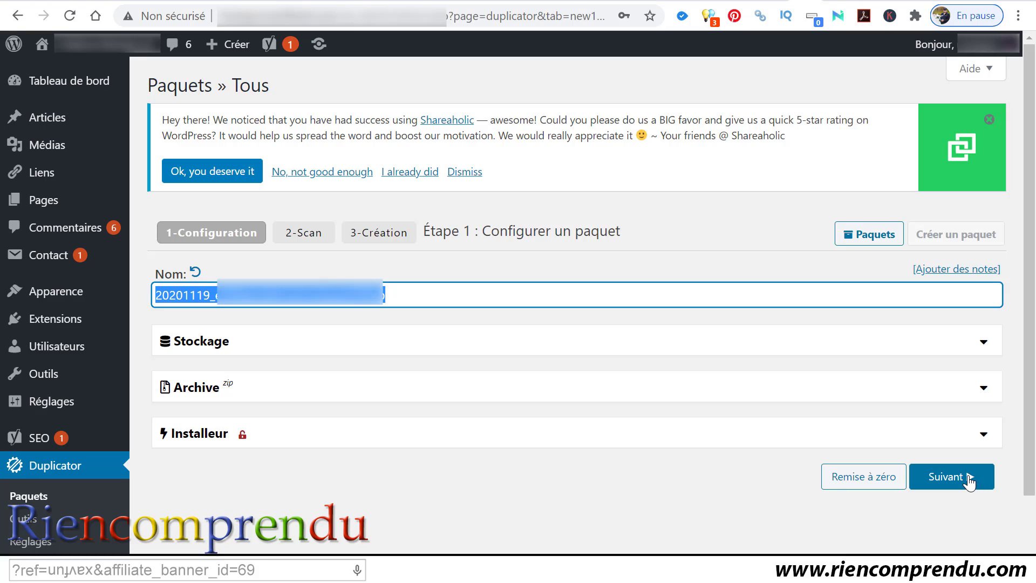
{"action": "left_click", "coordinate": [983, 343]}
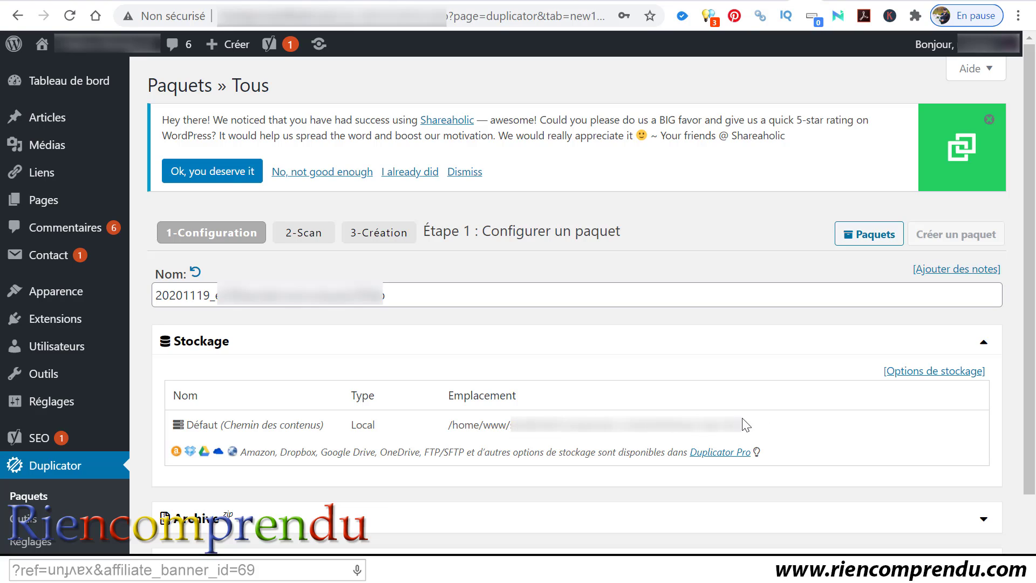
{"action": "left_click", "coordinate": [983, 343]}
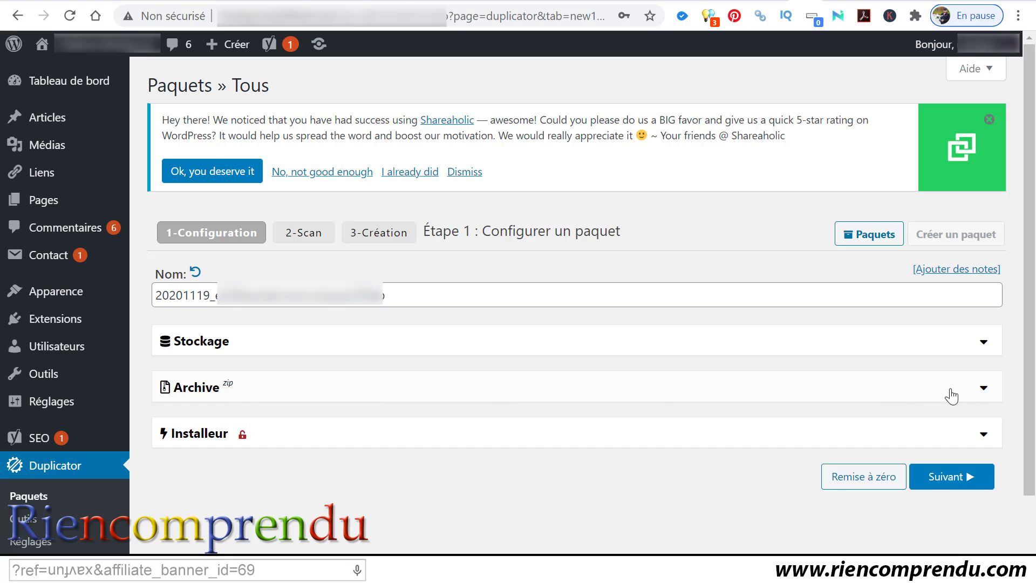
{"action": "left_click", "coordinate": [981, 389]}
{"action": "scroll", "coordinate": [631, 398], "scroll_direction": "down", "scroll_amount": 2}
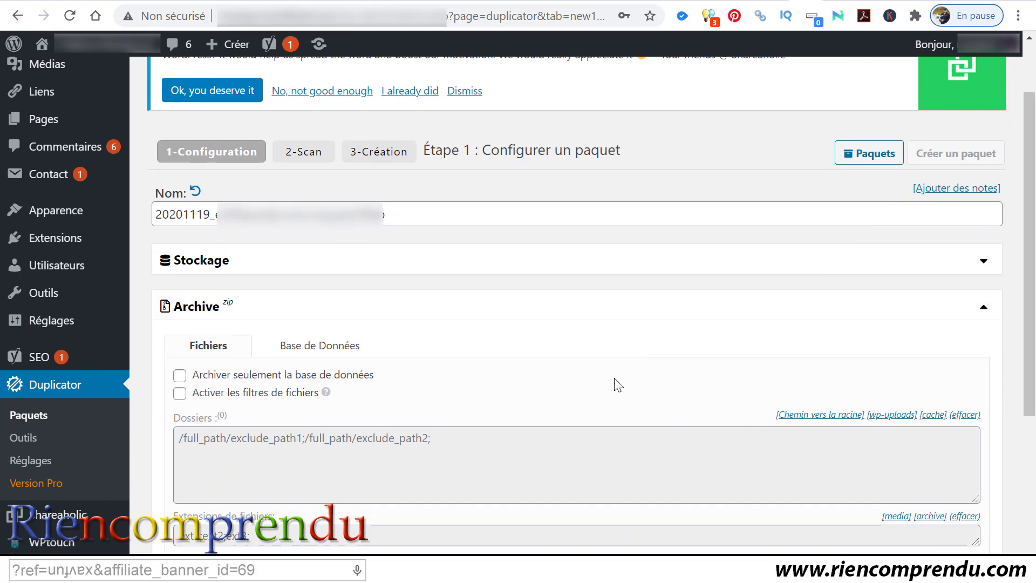
{"action": "scroll", "coordinate": [623, 357], "scroll_direction": "down", "scroll_amount": 2}
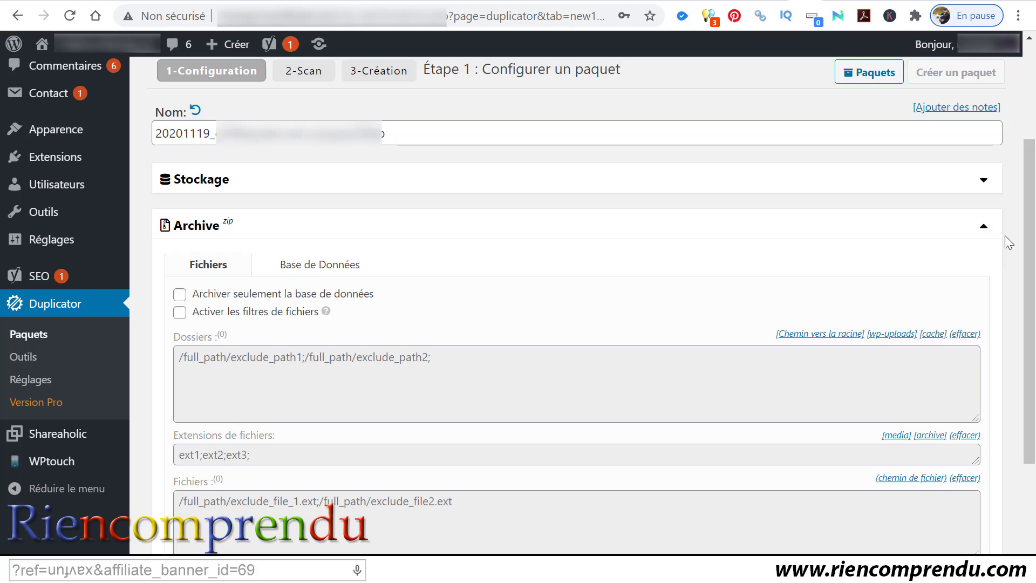
{"action": "left_click", "coordinate": [984, 226]}
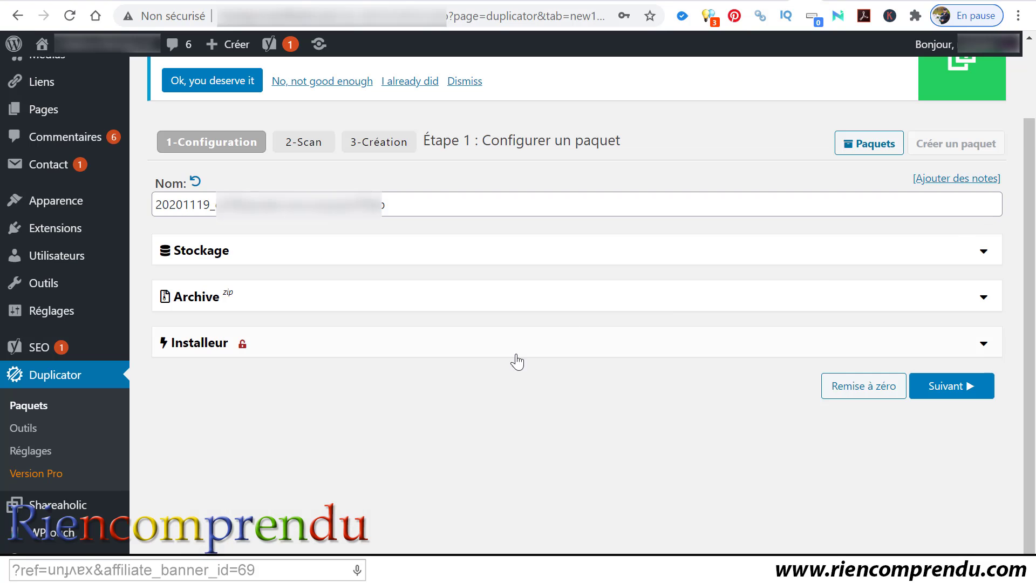
{"action": "left_click", "coordinate": [995, 345]}
{"action": "scroll", "coordinate": [987, 347], "scroll_direction": "down", "scroll_amount": 1}
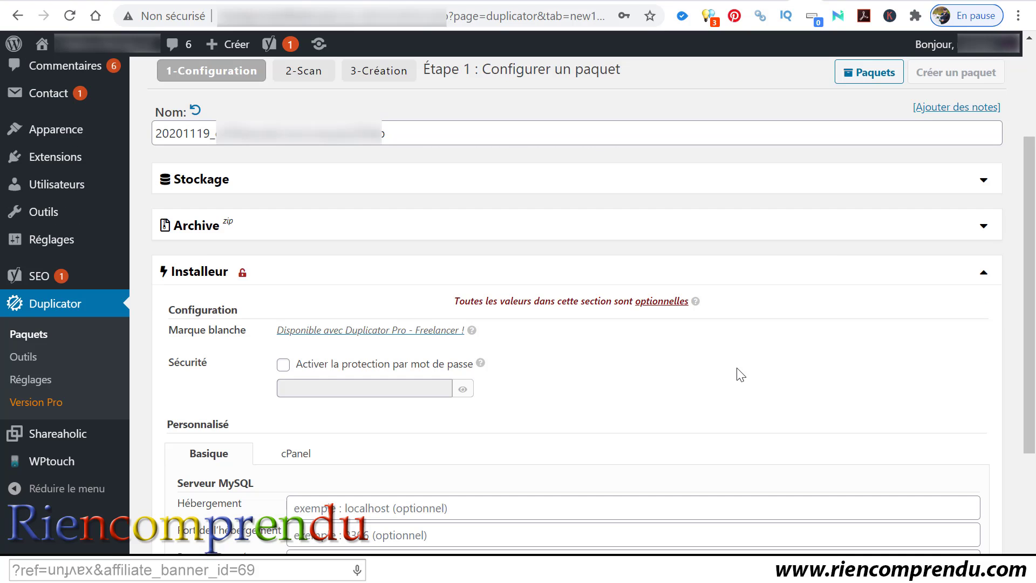
{"action": "scroll", "coordinate": [736, 374], "scroll_direction": "up", "scroll_amount": 1}
{"action": "scroll", "coordinate": [737, 374], "scroll_direction": "down", "scroll_amount": 4}
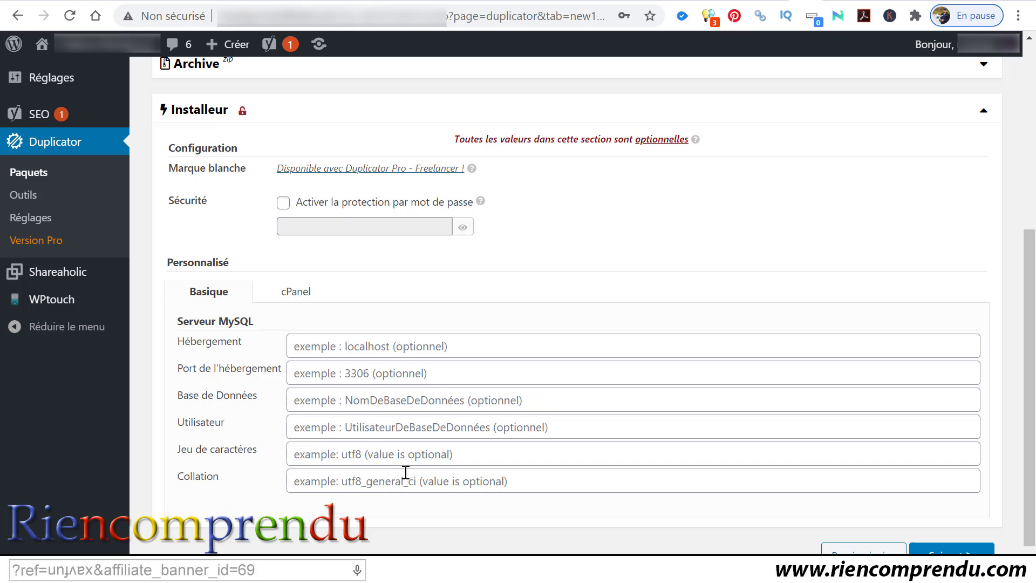
{"action": "scroll", "coordinate": [338, 454], "scroll_direction": "up", "scroll_amount": 5}
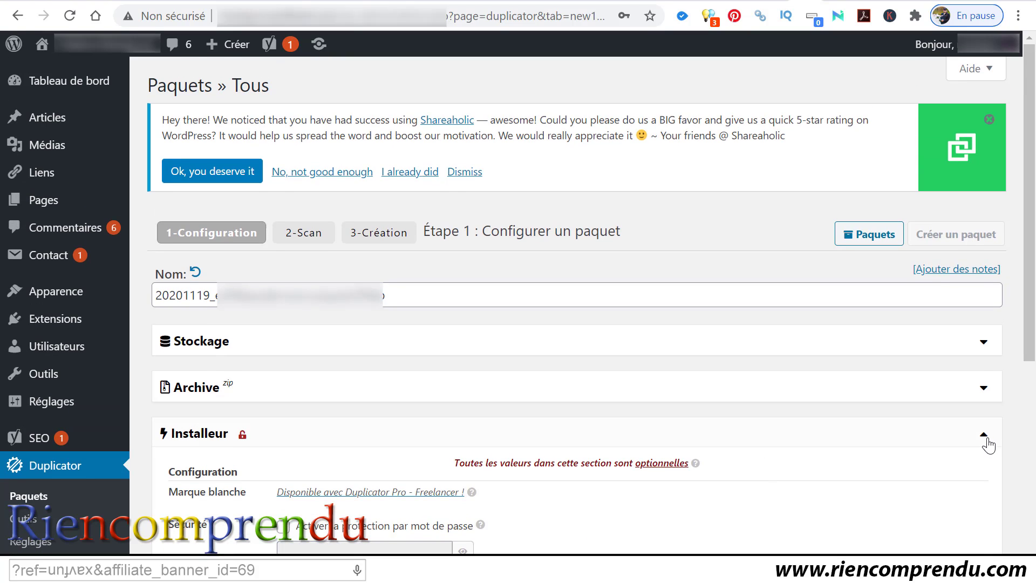
{"action": "left_click", "coordinate": [986, 436]}
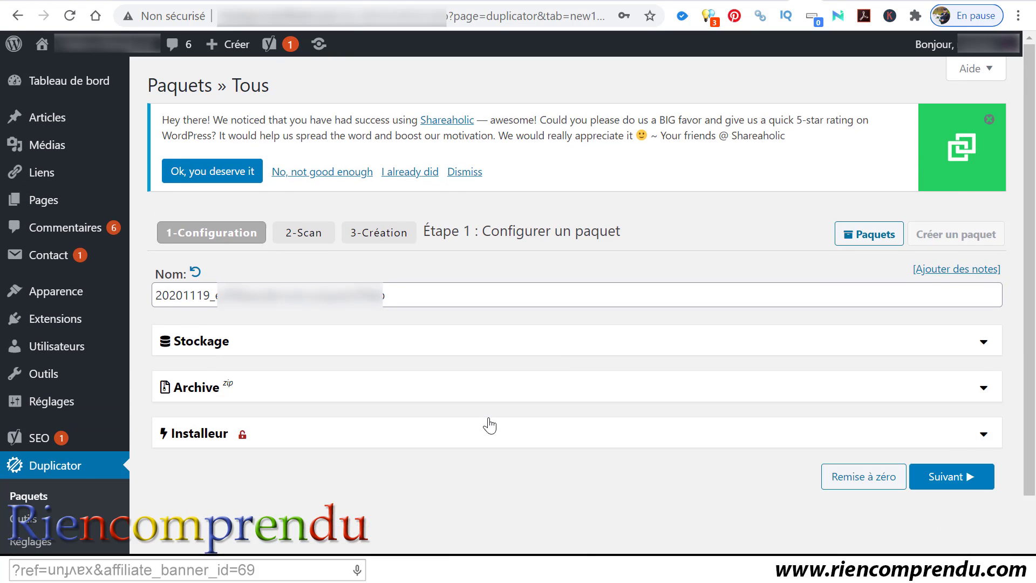
Step: Run the step 2 scan: all checks Bon except a name warning, 147.78MB files, 9.96MB database
{"action": "left_click", "coordinate": [956, 483]}
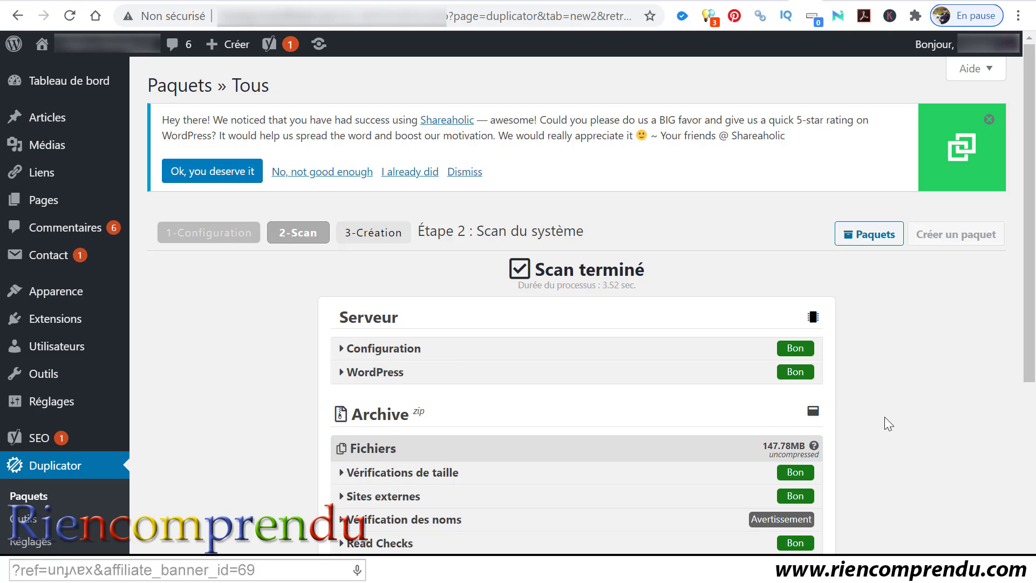
{"action": "scroll", "coordinate": [885, 417], "scroll_direction": "down", "scroll_amount": 3}
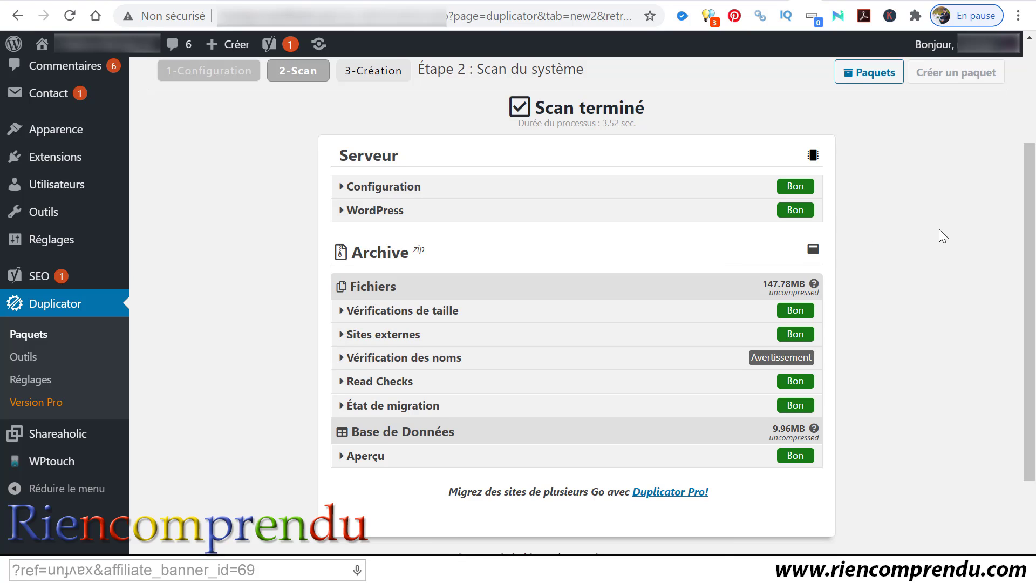
{"action": "scroll", "coordinate": [939, 237], "scroll_direction": "down", "scroll_amount": 2}
{"action": "scroll", "coordinate": [941, 258], "scroll_direction": "down", "scroll_amount": 1}
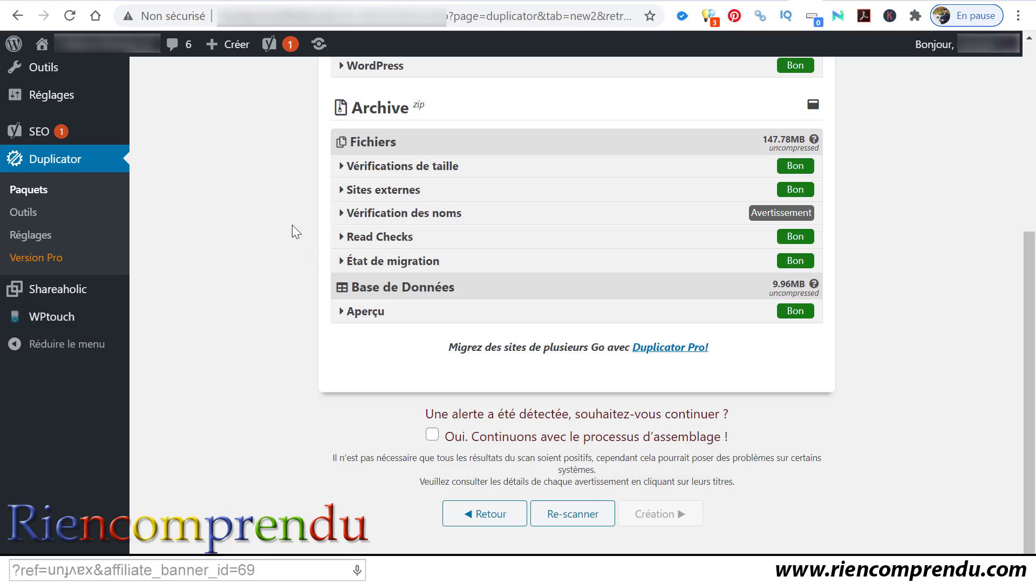
{"action": "left_click", "coordinate": [342, 213]}
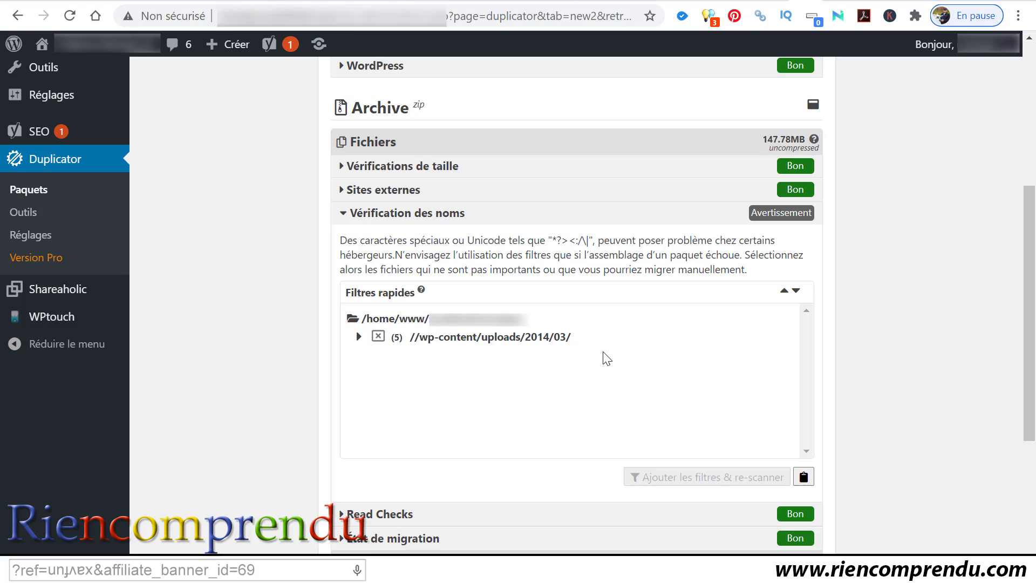
{"action": "left_click", "coordinate": [571, 341]}
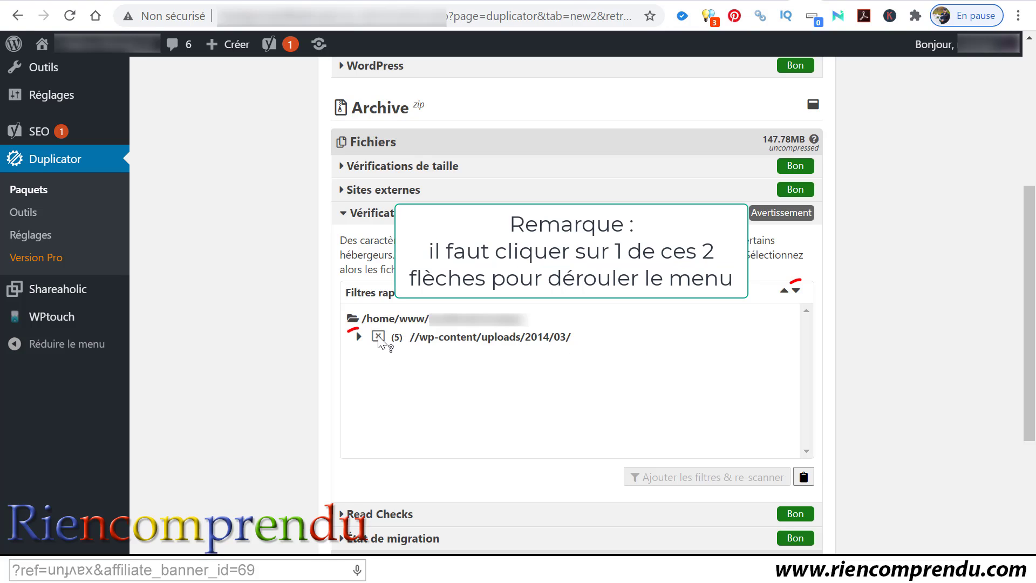
{"action": "mouse_move", "coordinate": [378, 341]}
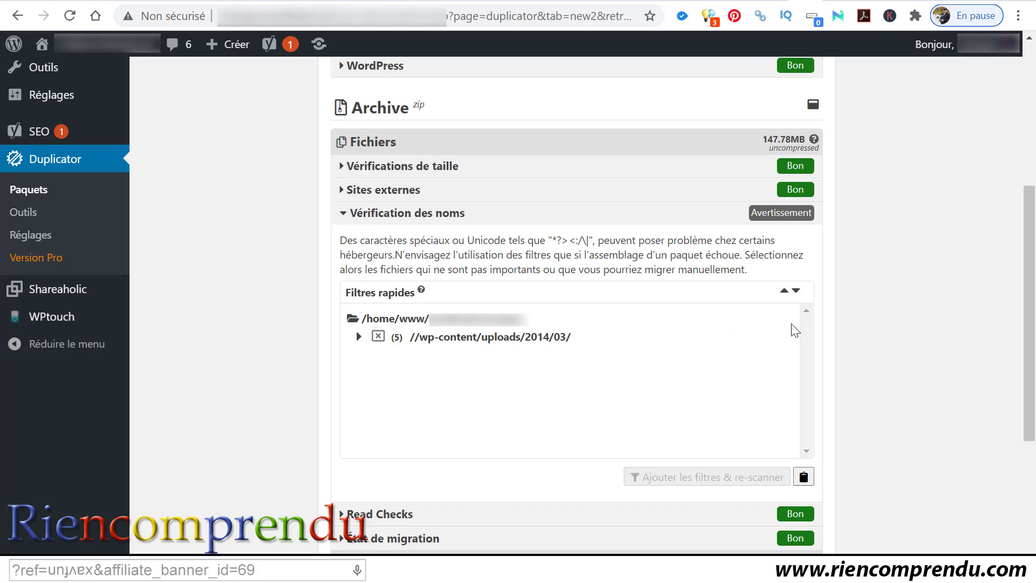
{"action": "left_click", "coordinate": [795, 291]}
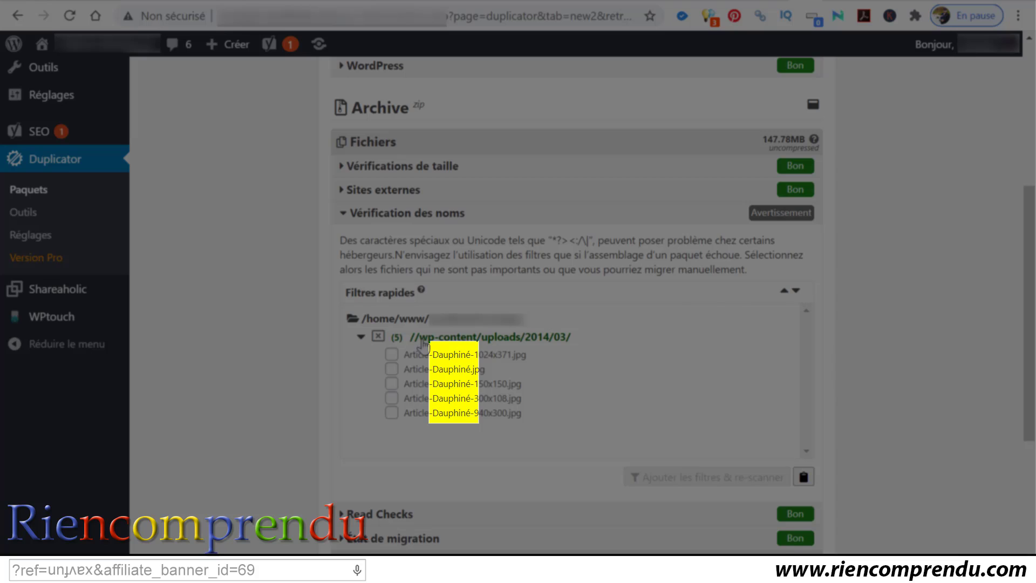
{"action": "left_click", "coordinate": [360, 336]}
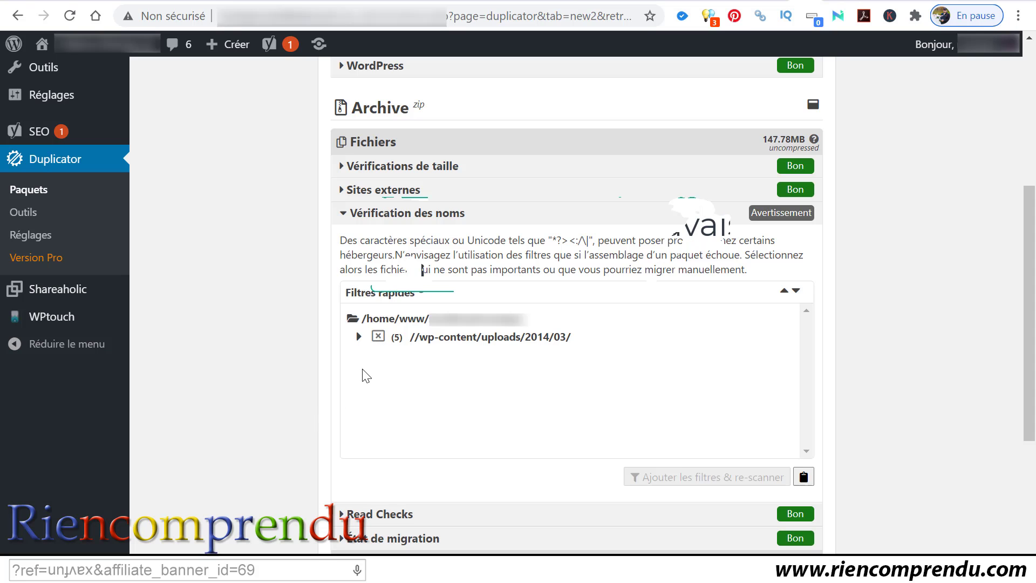
{"action": "left_click", "coordinate": [359, 339]}
{"action": "left_click", "coordinate": [359, 340]}
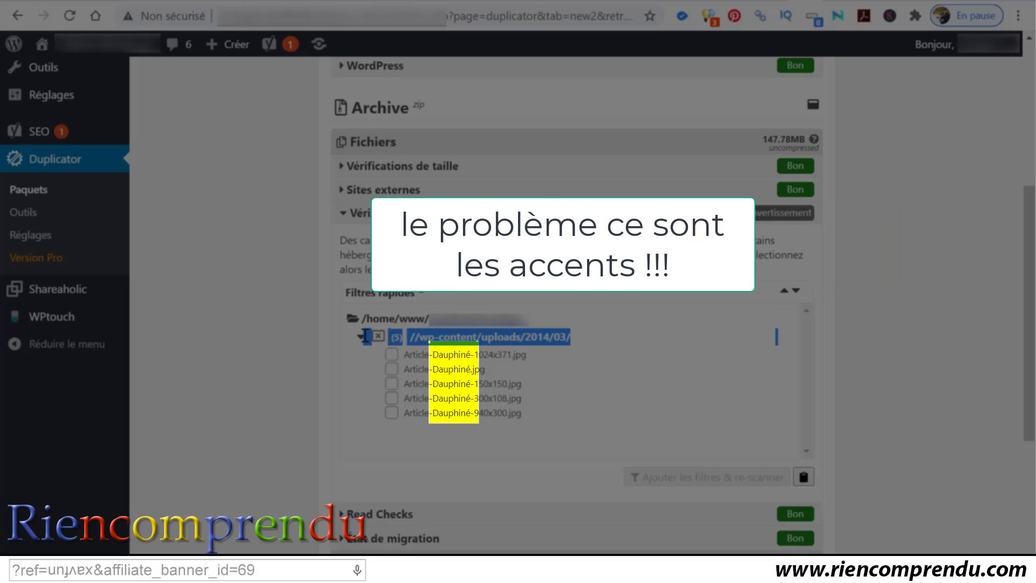
{"action": "left_click", "coordinate": [361, 336]}
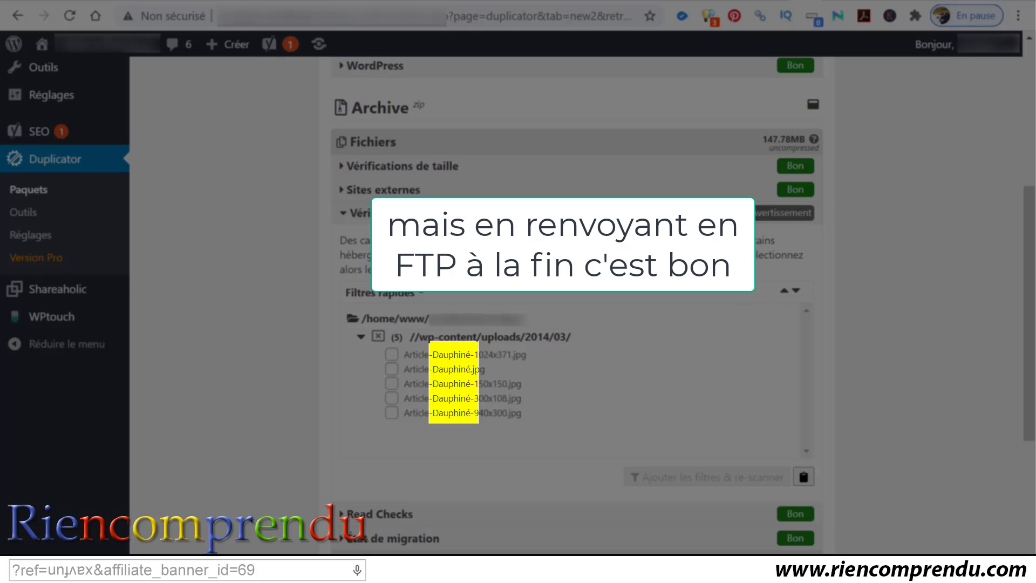
{"action": "left_click", "coordinate": [346, 220]}
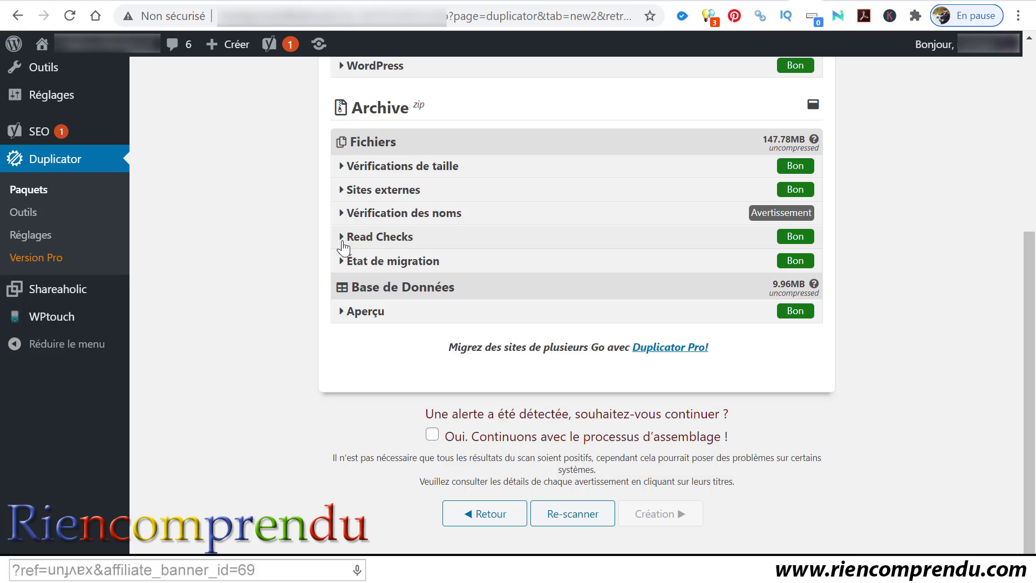
Step: Expand and collapse the Read Checks and État de migration scan details
{"action": "left_click", "coordinate": [343, 243]}
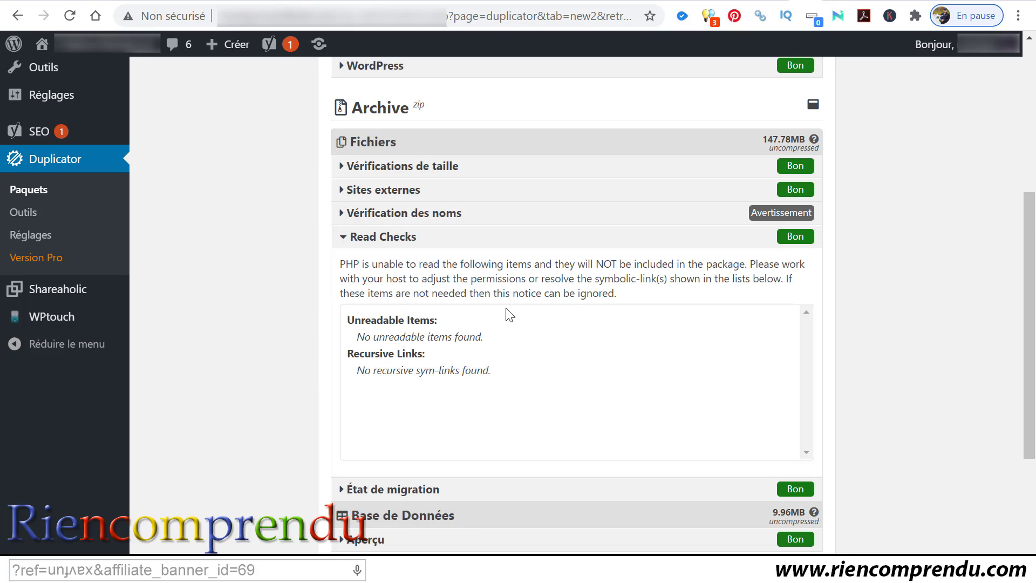
{"action": "left_click", "coordinate": [343, 243]}
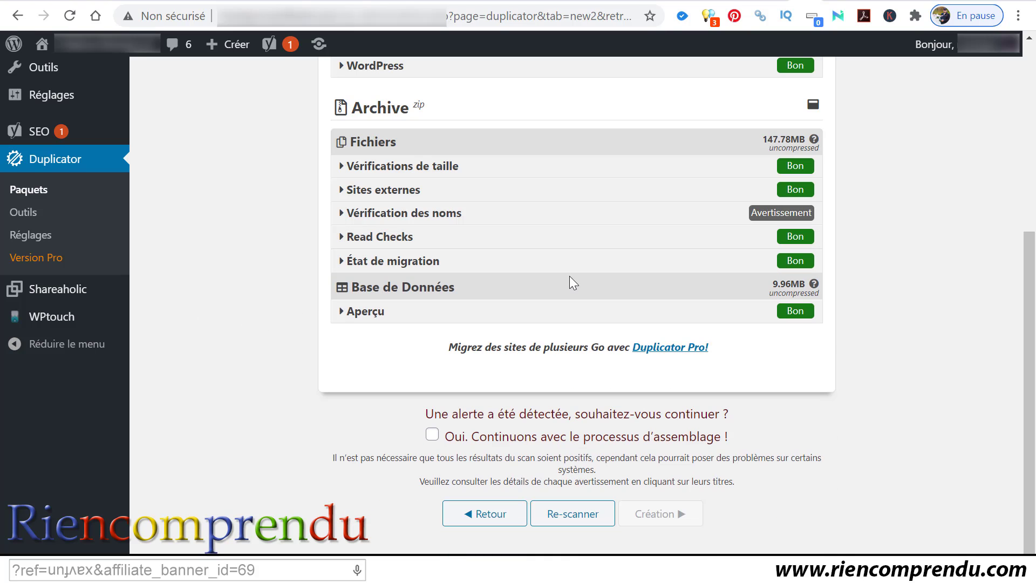
{"action": "left_click", "coordinate": [343, 261]}
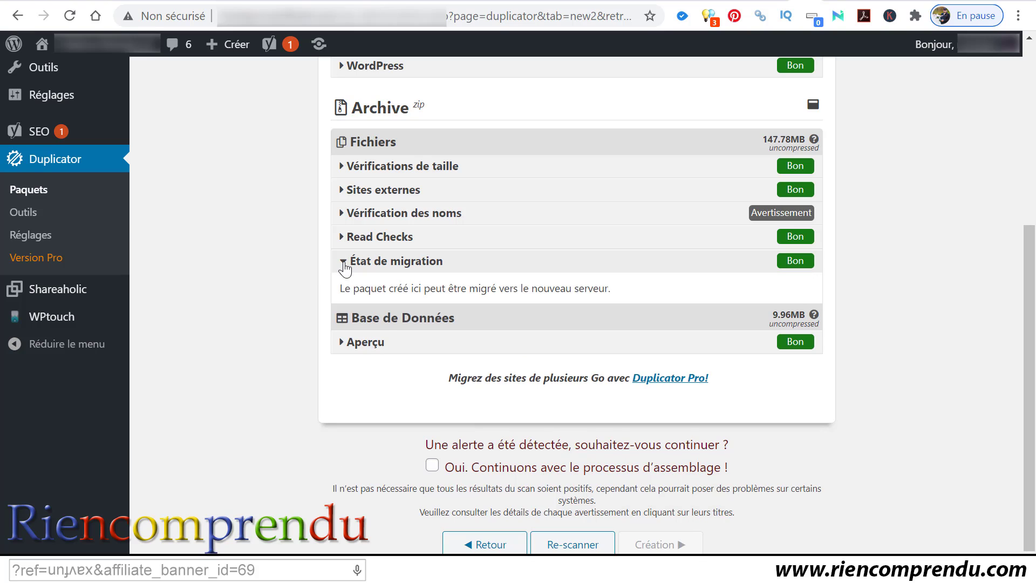
{"action": "left_click", "coordinate": [343, 263]}
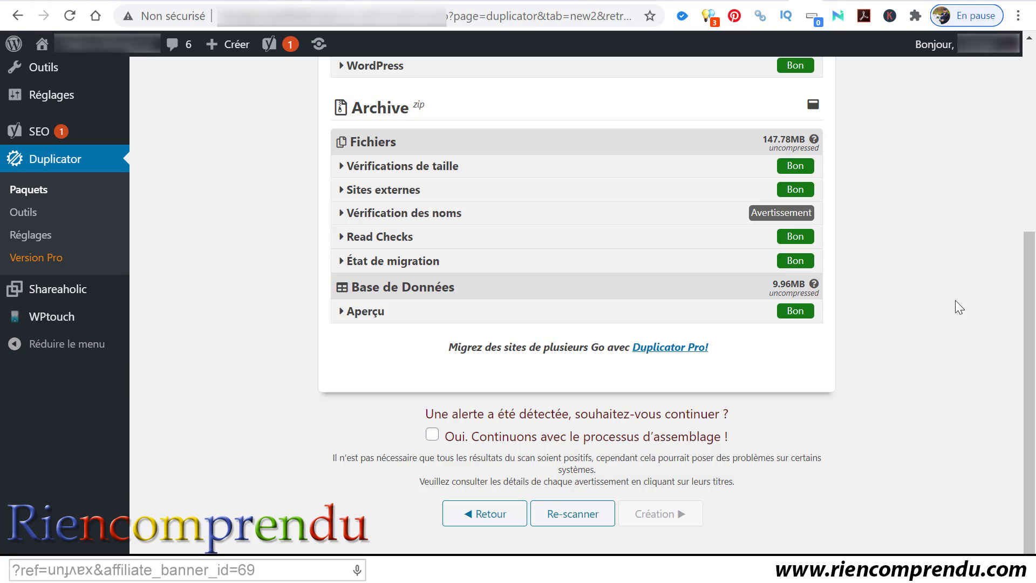
Step: Show the Base de Données overview: 9.96MB, 19 tables and 4,310 records
{"action": "left_click", "coordinate": [341, 313]}
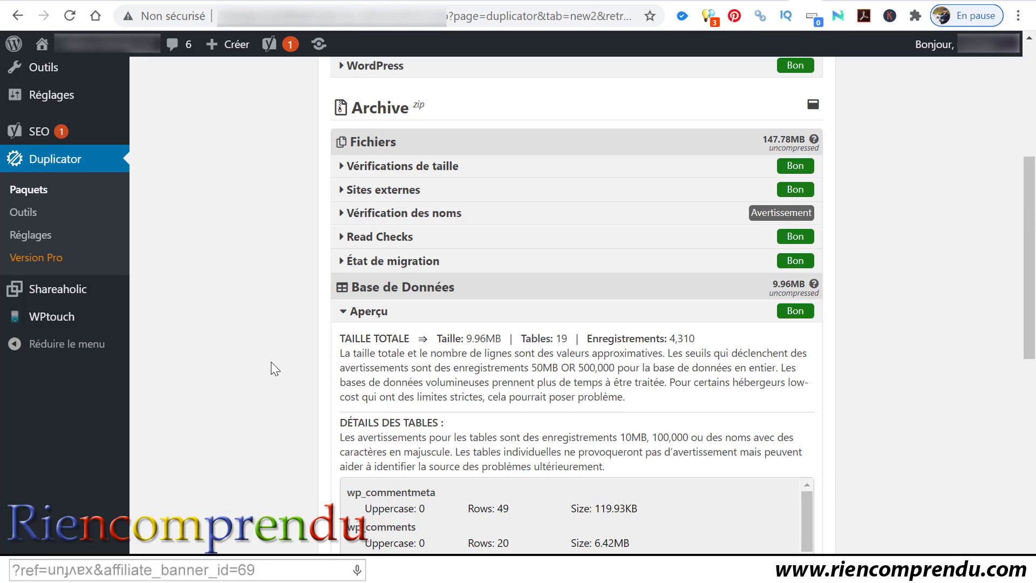
{"action": "scroll", "coordinate": [271, 361], "scroll_direction": "down", "scroll_amount": 4}
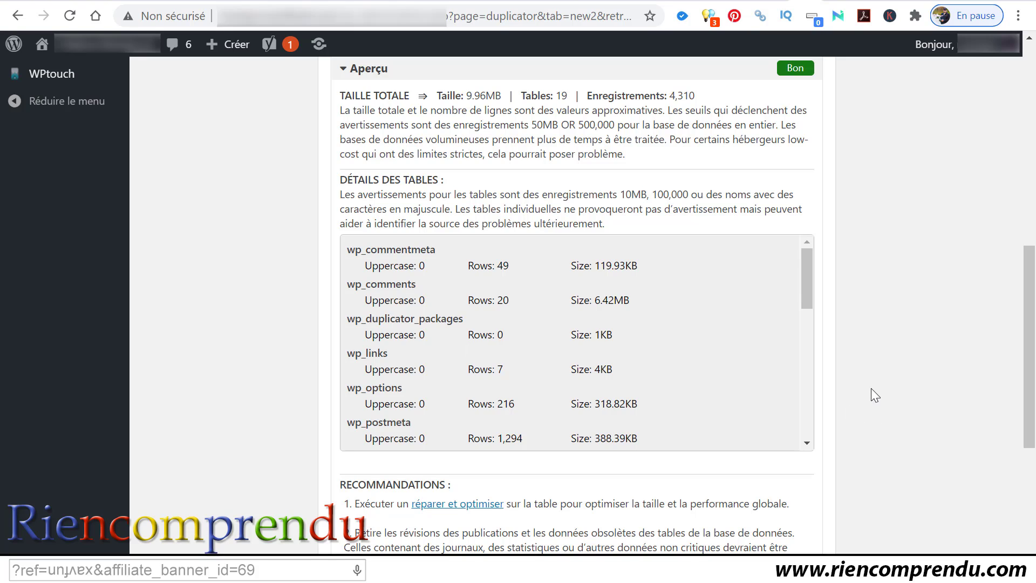
{"action": "scroll", "coordinate": [870, 388], "scroll_direction": "down", "scroll_amount": 3}
{"action": "scroll", "coordinate": [871, 388], "scroll_direction": "up", "scroll_amount": 7}
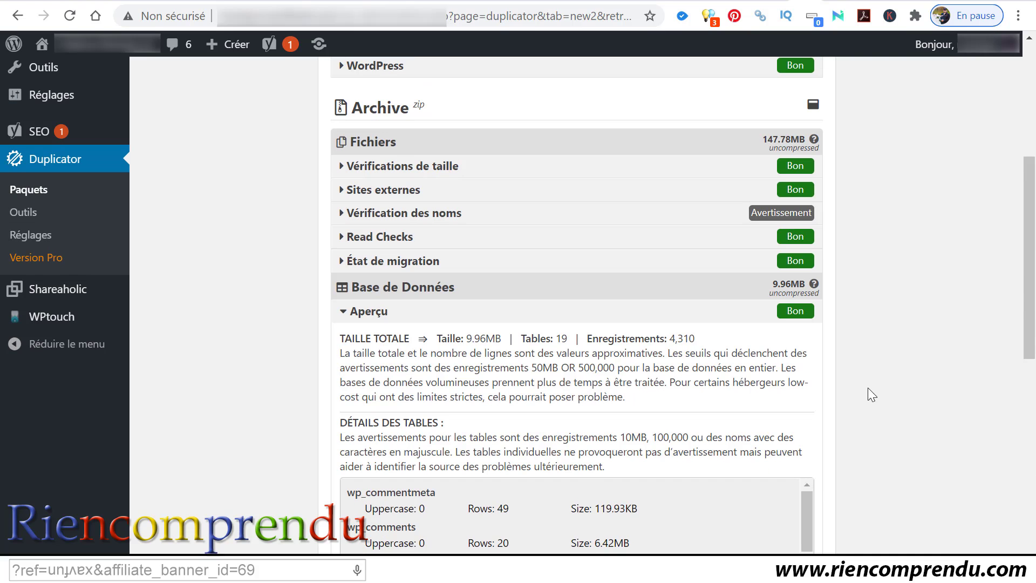
Step: Accept the scan alert with 'Oui. Continuons avec le processus d'assemblage !' and start the Création build
{"action": "left_click", "coordinate": [346, 313]}
{"action": "scroll", "coordinate": [917, 386], "scroll_direction": "up", "scroll_amount": 4}
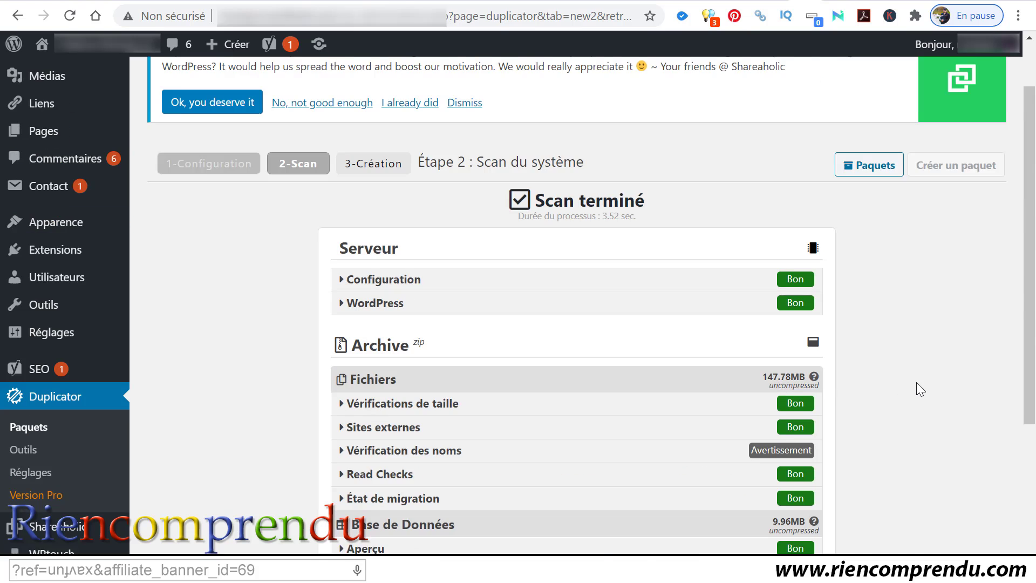
{"action": "scroll", "coordinate": [911, 380], "scroll_direction": "down", "scroll_amount": 4}
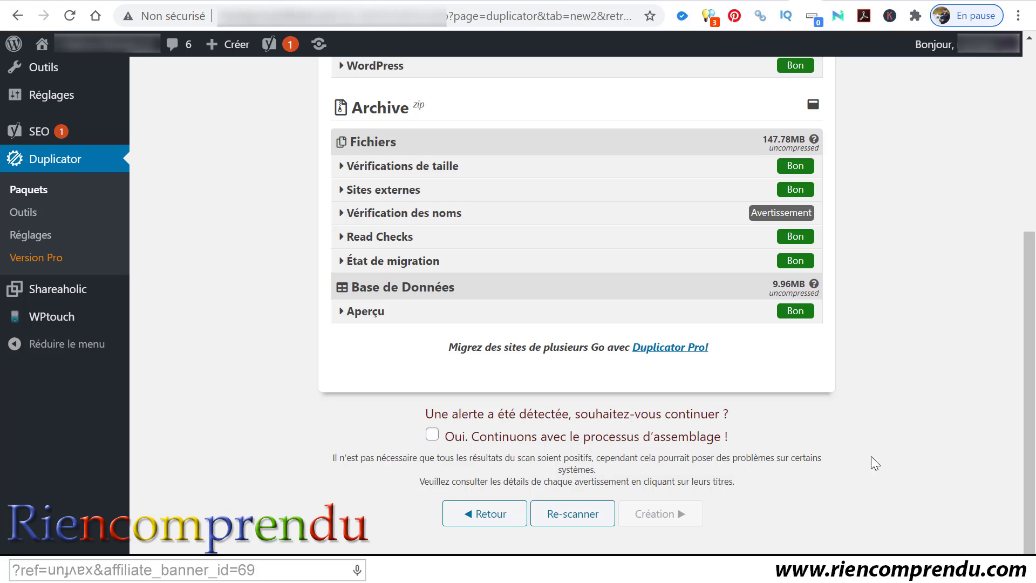
{"action": "left_click", "coordinate": [432, 435]}
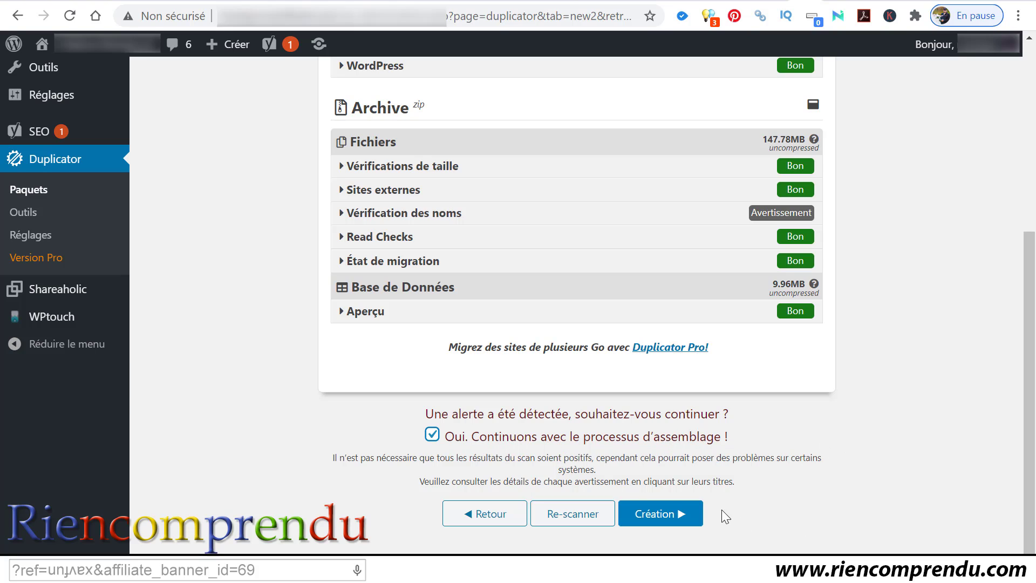
{"action": "left_click", "coordinate": [661, 515]}
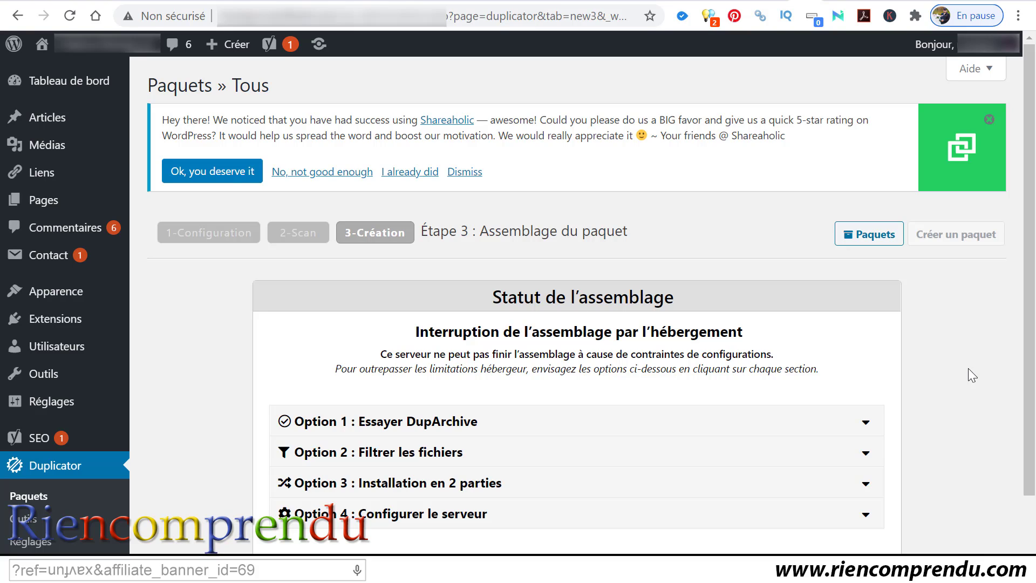
Step: Read the note on overcoming host limits and review the DupArchive workaround option
{"action": "scroll", "coordinate": [967, 368], "scroll_direction": "down", "scroll_amount": 2}
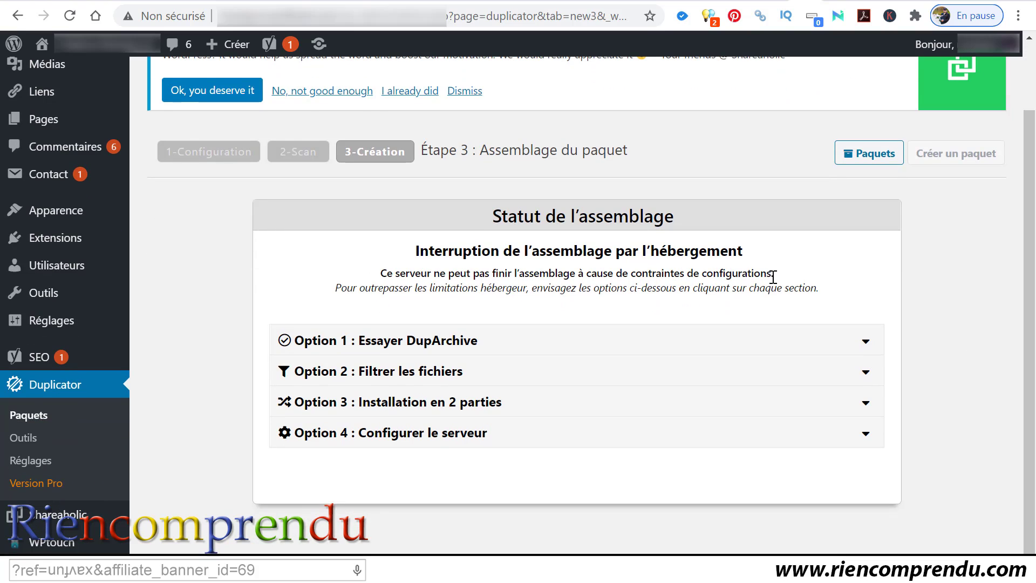
{"action": "left_click_drag", "start_coordinate": [352, 282], "coordinate": [649, 283]}
{"action": "left_click", "coordinate": [605, 285]}
{"action": "left_click", "coordinate": [865, 341]}
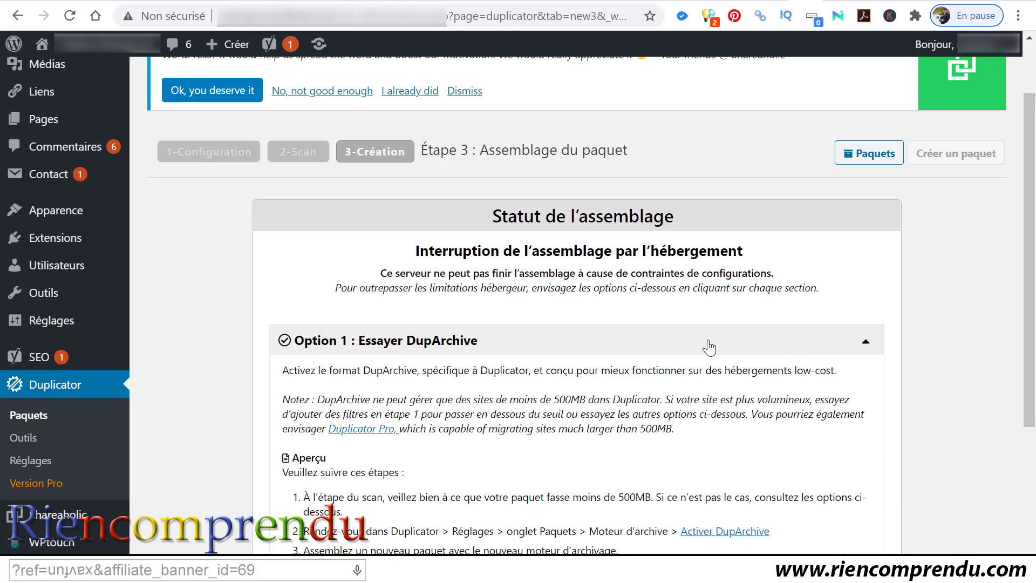
{"action": "scroll", "coordinate": [709, 347], "scroll_direction": "down", "scroll_amount": 3}
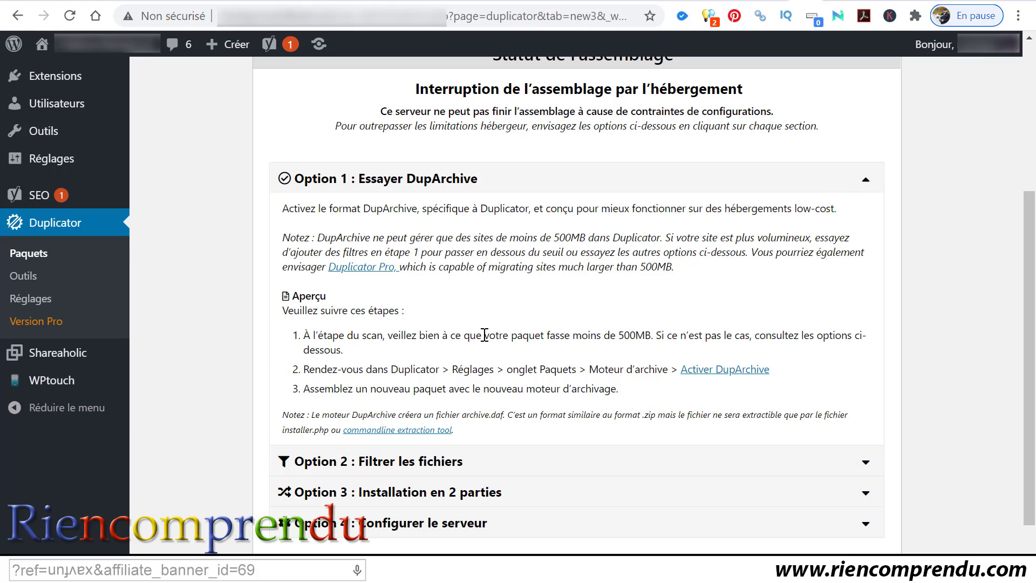
{"action": "left_click", "coordinate": [867, 183]}
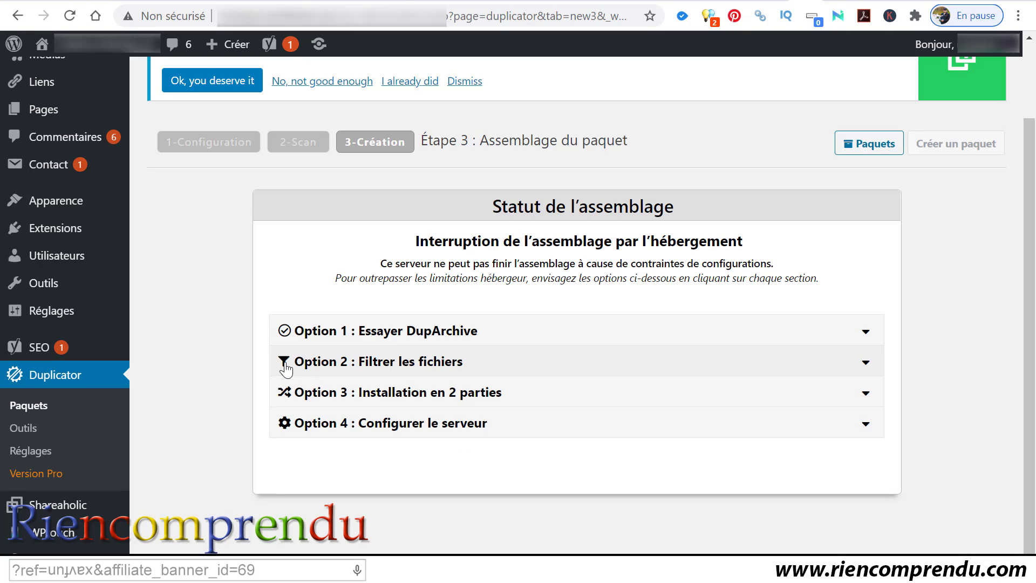
Step: Review the two-part installation and server configuration workarounds, leaving Option 2: Filtrer les fichiers open
{"action": "left_click", "coordinate": [863, 368]}
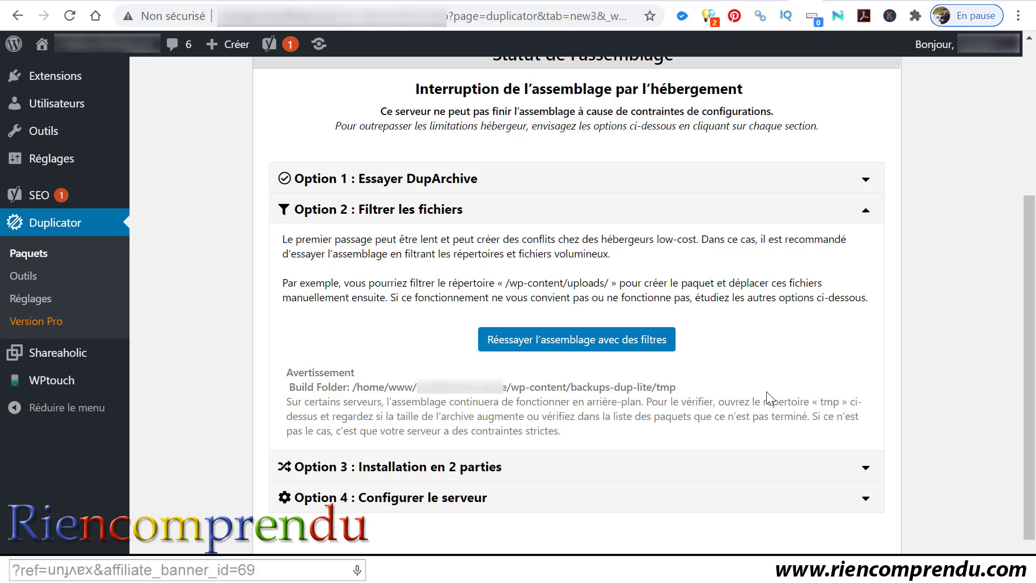
{"action": "scroll", "coordinate": [767, 392], "scroll_direction": "up", "scroll_amount": 3}
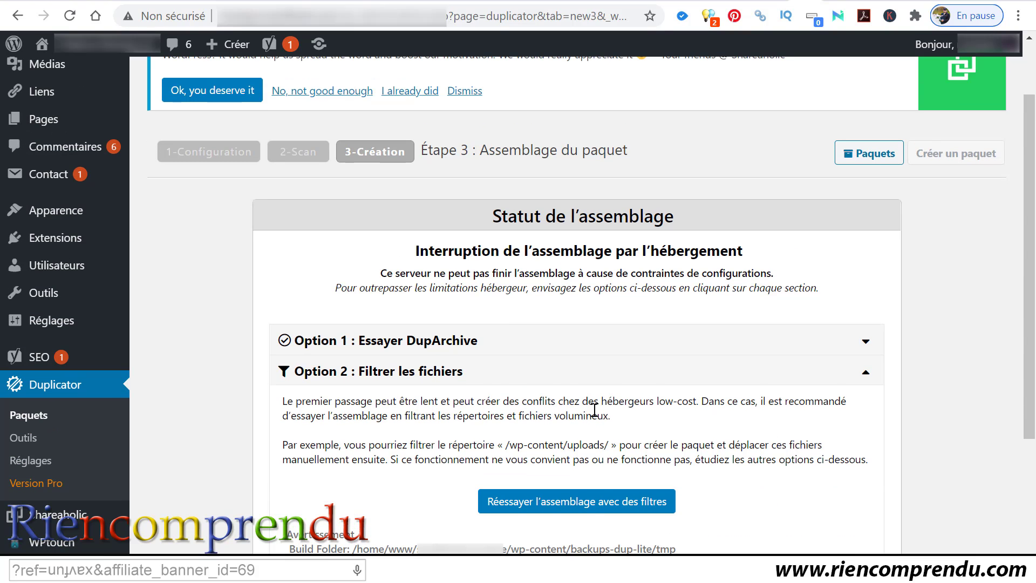
{"action": "scroll", "coordinate": [722, 416], "scroll_direction": "down", "scroll_amount": 3}
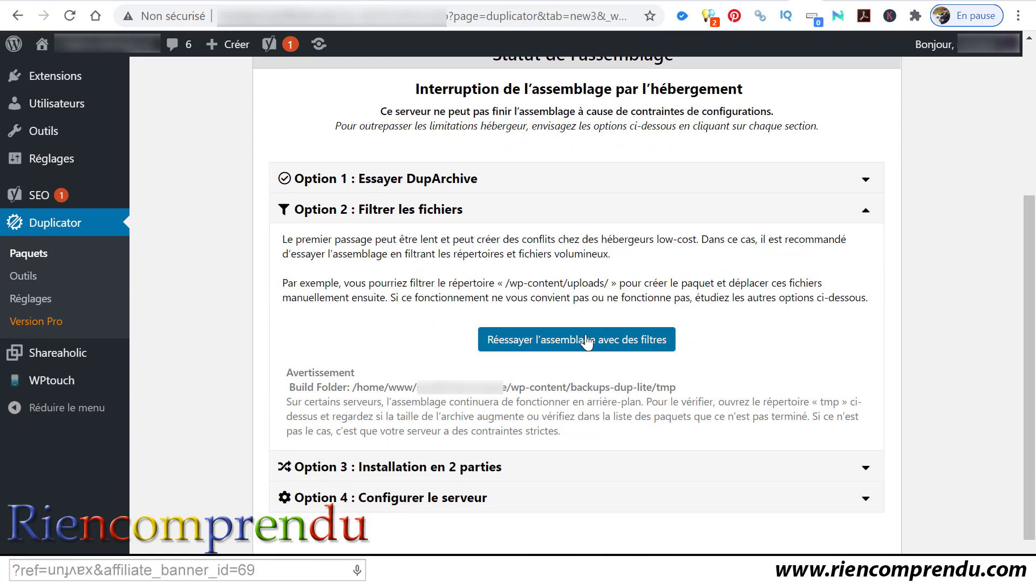
{"action": "left_click", "coordinate": [763, 469]}
{"action": "scroll", "coordinate": [745, 399], "scroll_direction": "down", "scroll_amount": 4}
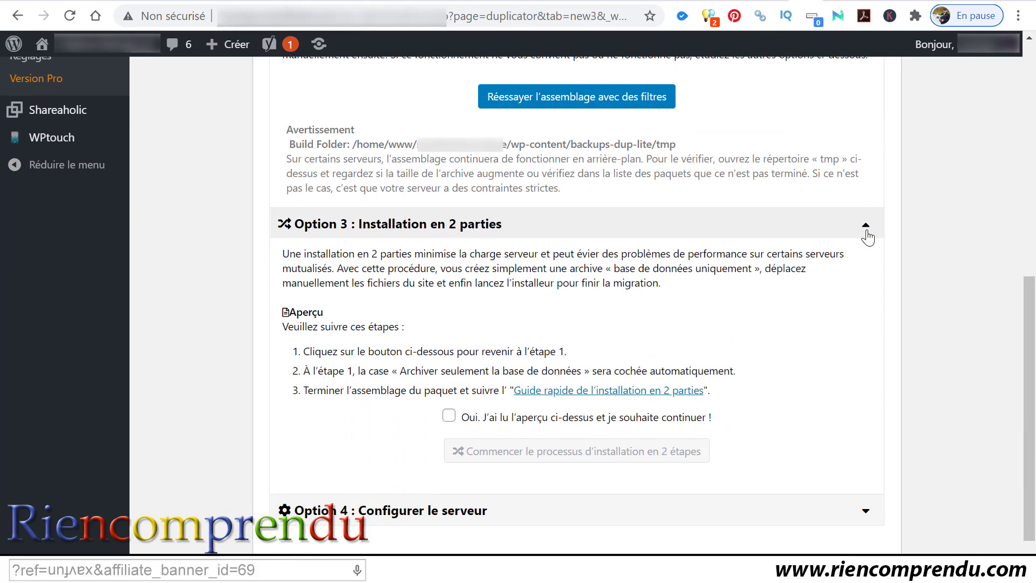
{"action": "left_click", "coordinate": [867, 235]}
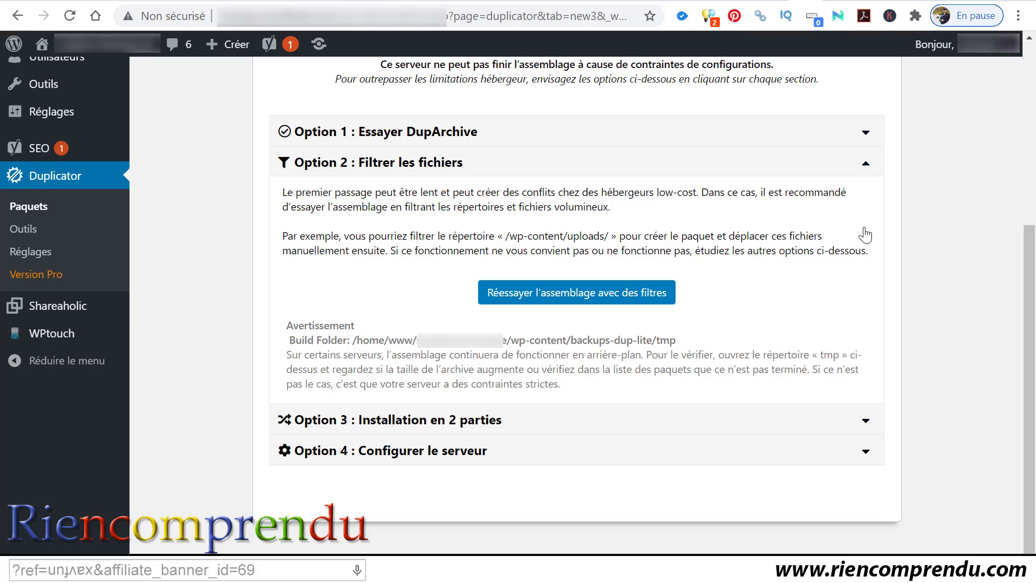
{"action": "left_click", "coordinate": [575, 452]}
{"action": "scroll", "coordinate": [578, 455], "scroll_direction": "down", "scroll_amount": 3}
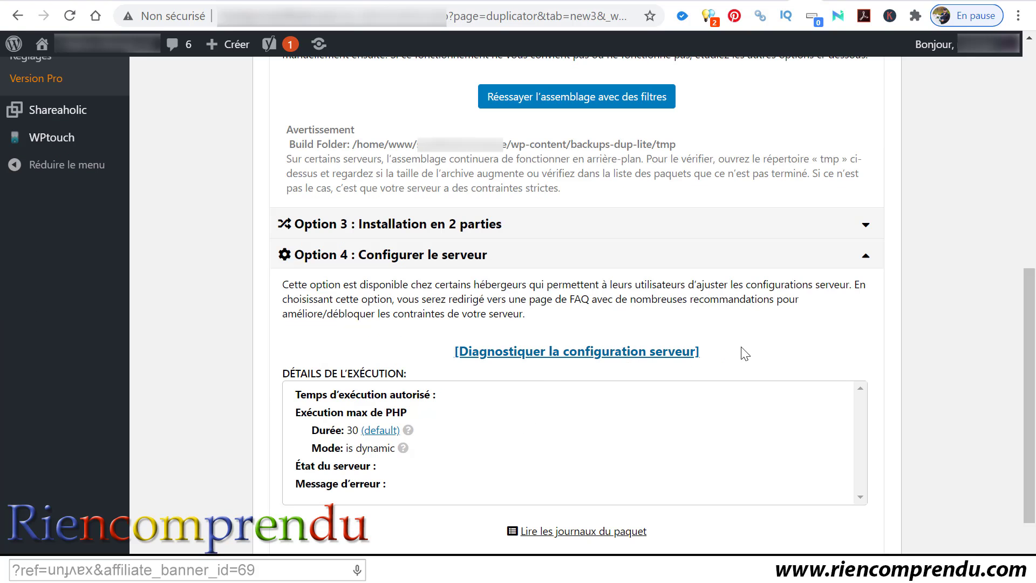
{"action": "left_click", "coordinate": [866, 260]}
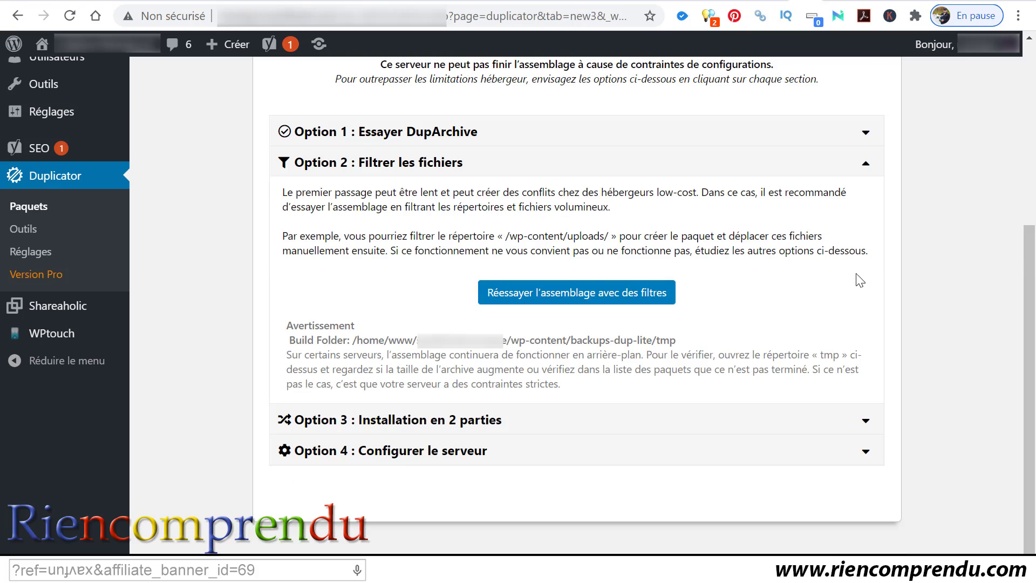
{"action": "scroll", "coordinate": [571, 356], "scroll_direction": "up", "scroll_amount": 3}
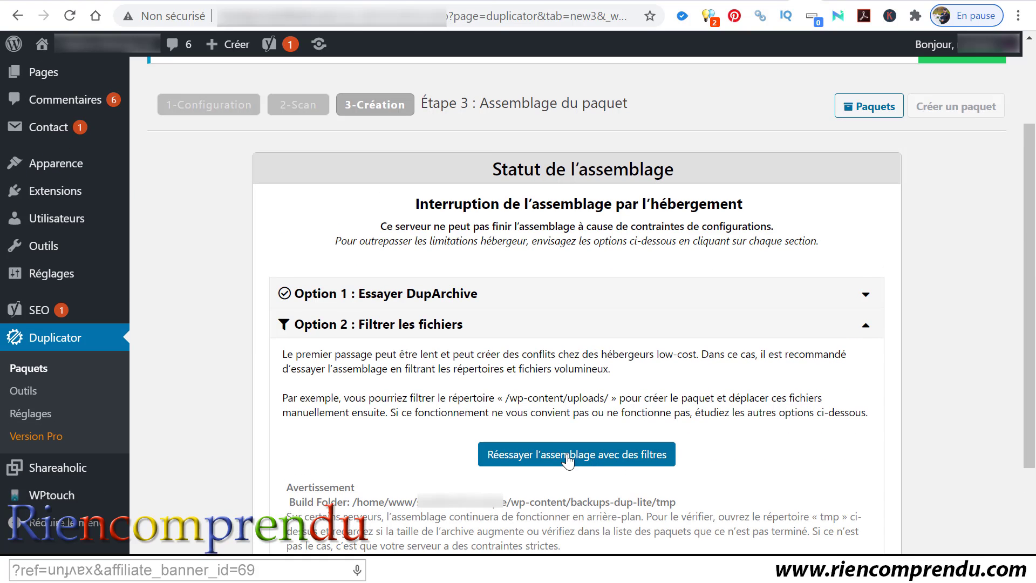
Step: Retry the package assembly with file filters, returning to the package setup
{"action": "left_click", "coordinate": [554, 456]}
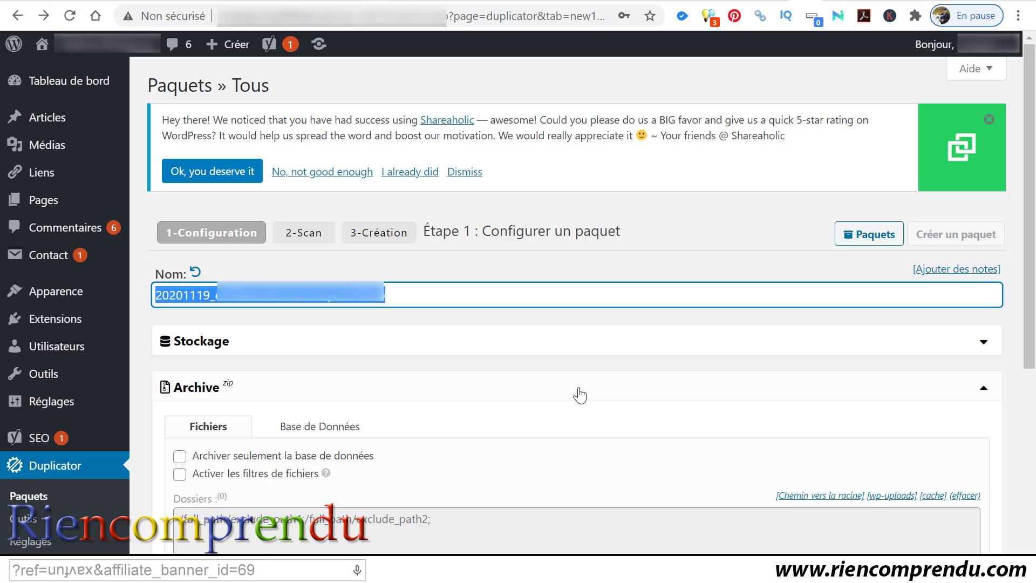
{"action": "scroll", "coordinate": [545, 398], "scroll_direction": "down", "scroll_amount": 4}
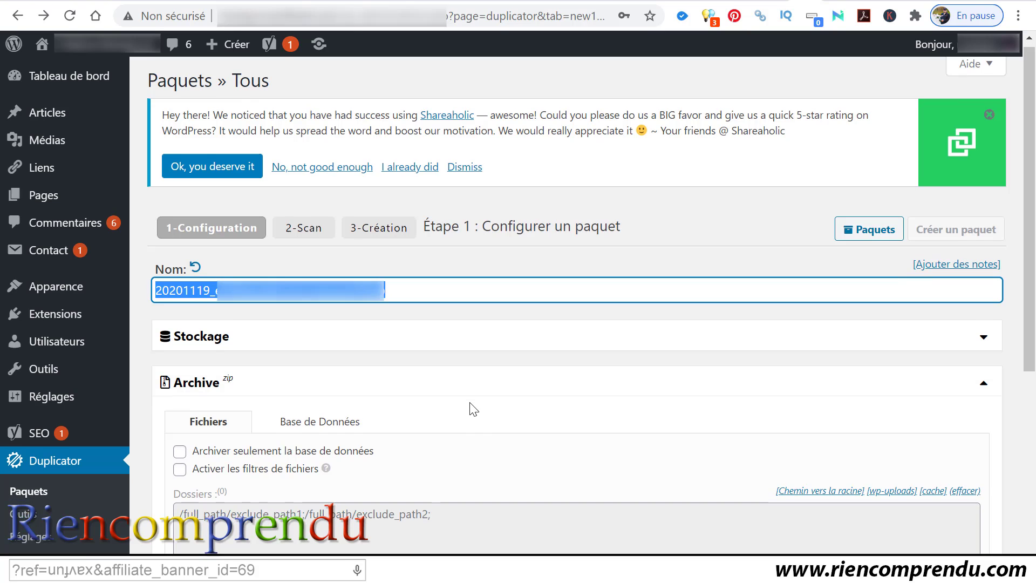
{"action": "scroll", "coordinate": [457, 400], "scroll_direction": "up", "scroll_amount": 1}
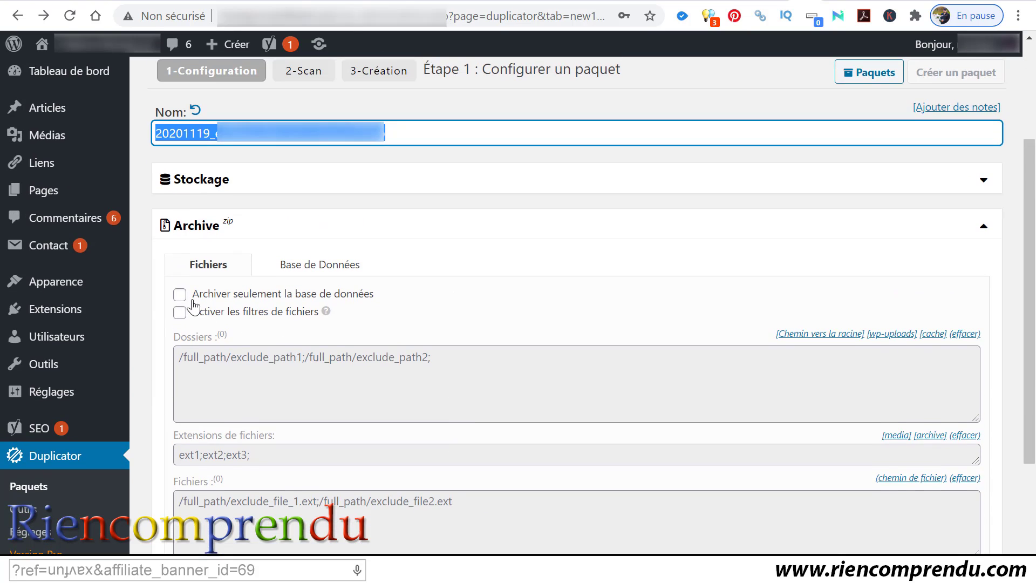
Step: Check the Base de Données table list under Archive, then run the scan
{"action": "left_click", "coordinate": [309, 278]}
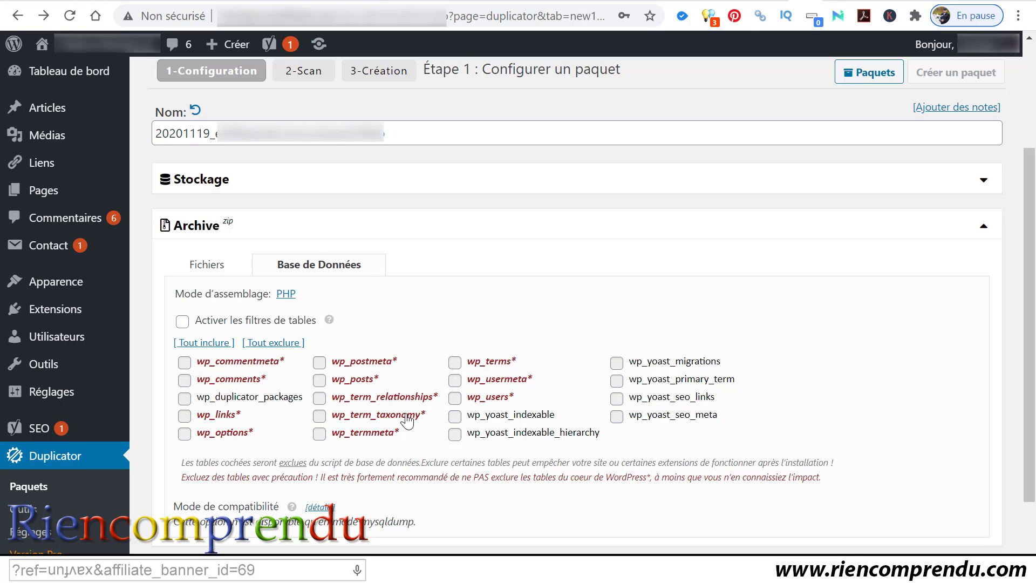
{"action": "scroll", "coordinate": [407, 485], "scroll_direction": "down", "scroll_amount": 1}
{"action": "scroll", "coordinate": [377, 472], "scroll_direction": "up", "scroll_amount": 1}
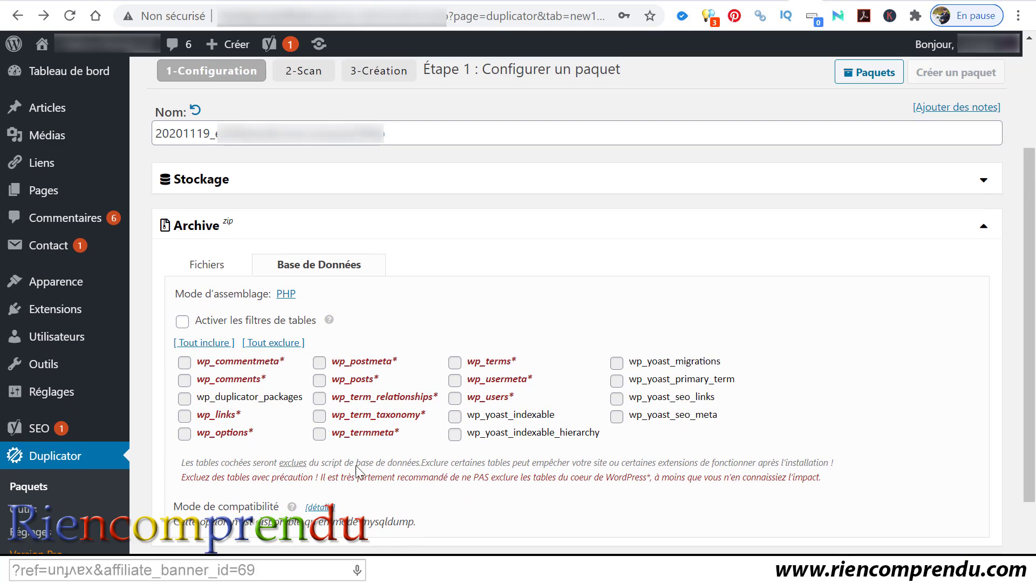
{"action": "scroll", "coordinate": [832, 479], "scroll_direction": "down", "scroll_amount": 1}
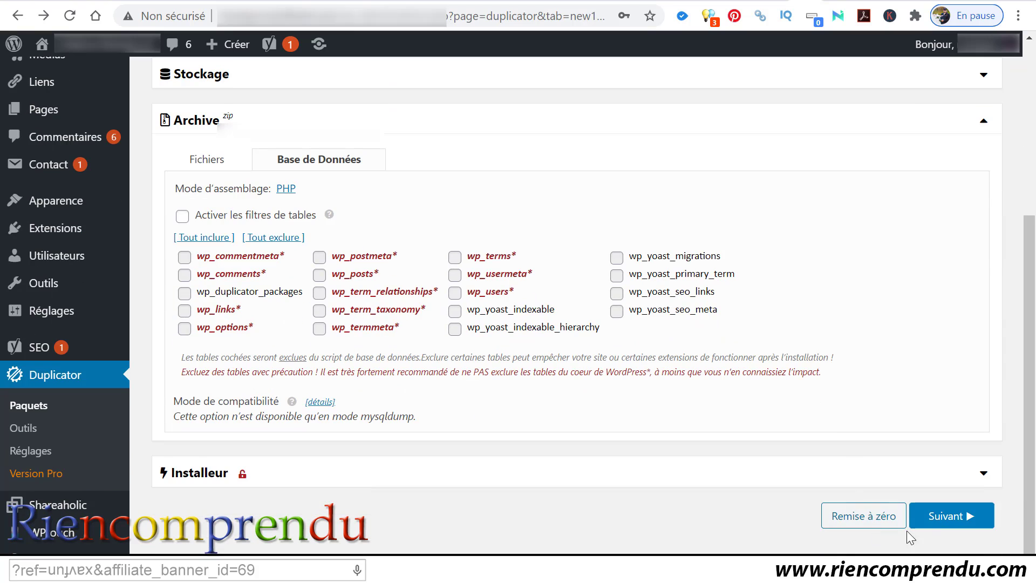
{"action": "left_click", "coordinate": [942, 517]}
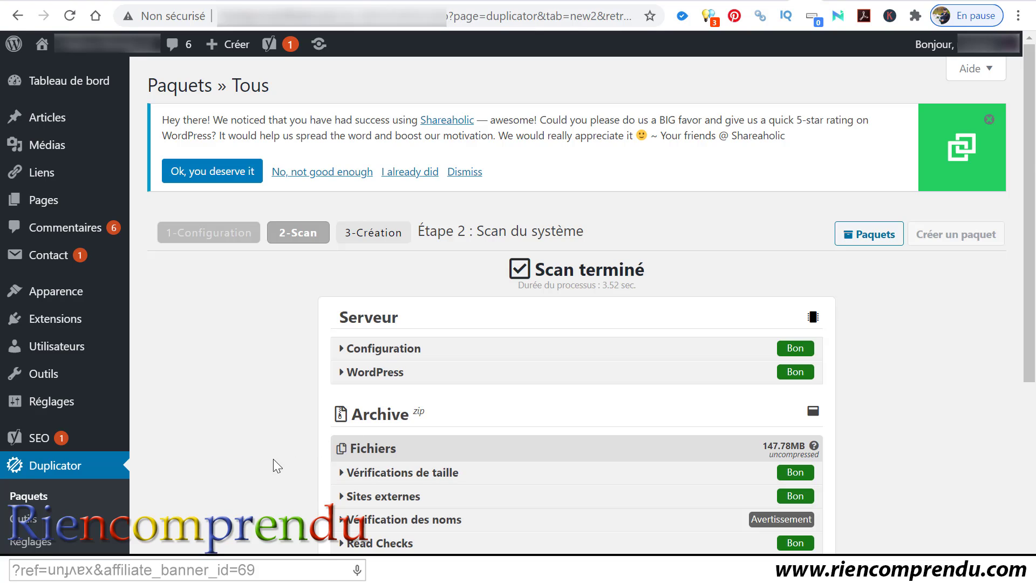
Step: Confirm 'Oui. Continuons avec le processus d'assemblage !' and build the package in 17.74 sec
{"action": "scroll", "coordinate": [942, 370], "scroll_direction": "down", "scroll_amount": 3}
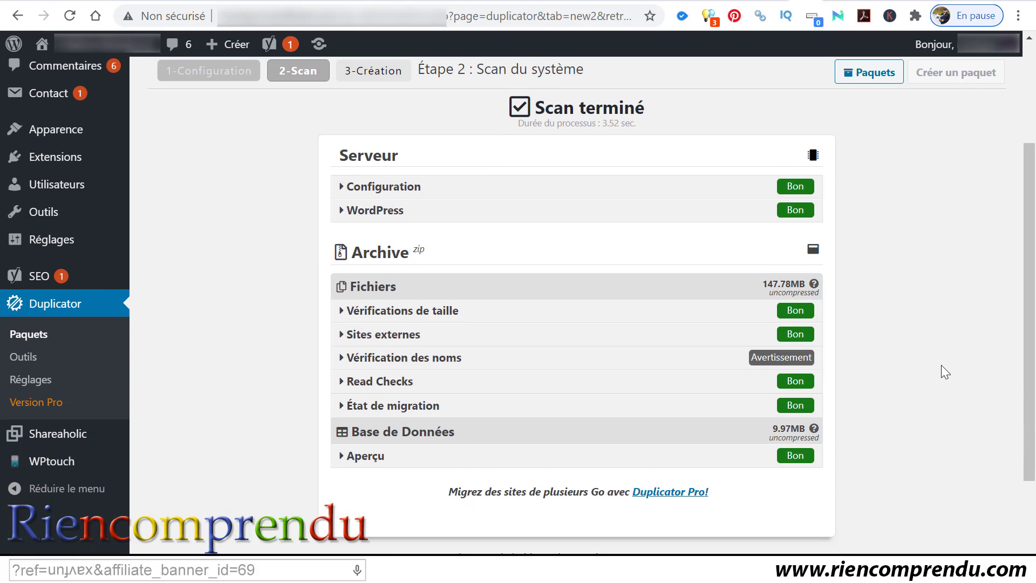
{"action": "scroll", "coordinate": [912, 370], "scroll_direction": "down", "scroll_amount": 2}
{"action": "scroll", "coordinate": [908, 363], "scroll_direction": "down", "scroll_amount": 1}
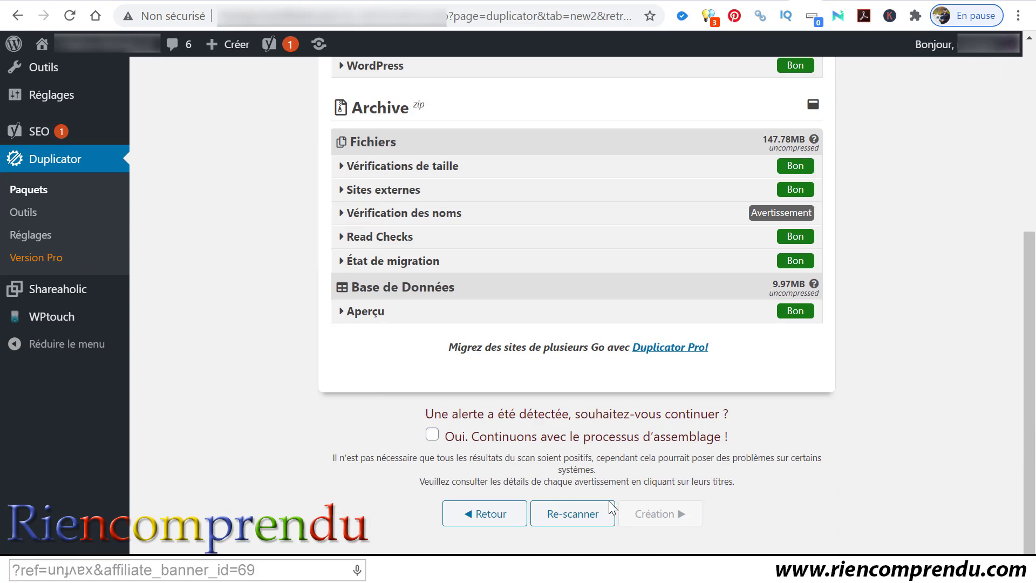
{"action": "left_click", "coordinate": [433, 438]}
{"action": "left_click", "coordinate": [653, 513]}
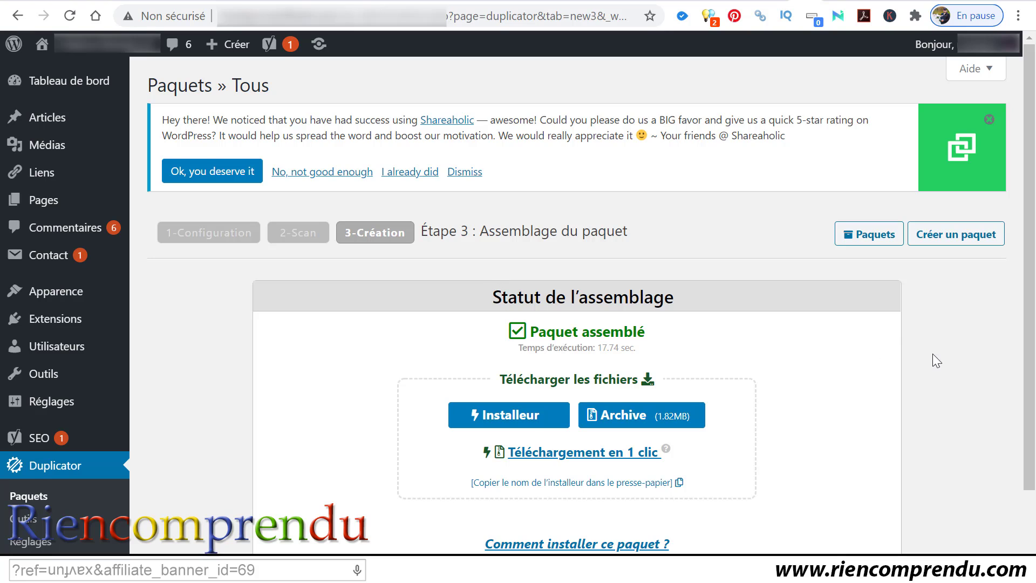
Step: Download the Duplicator package's installer.php and zip archive, then show Chrome's full downloads list
{"action": "scroll", "coordinate": [932, 354], "scroll_direction": "down", "scroll_amount": 2}
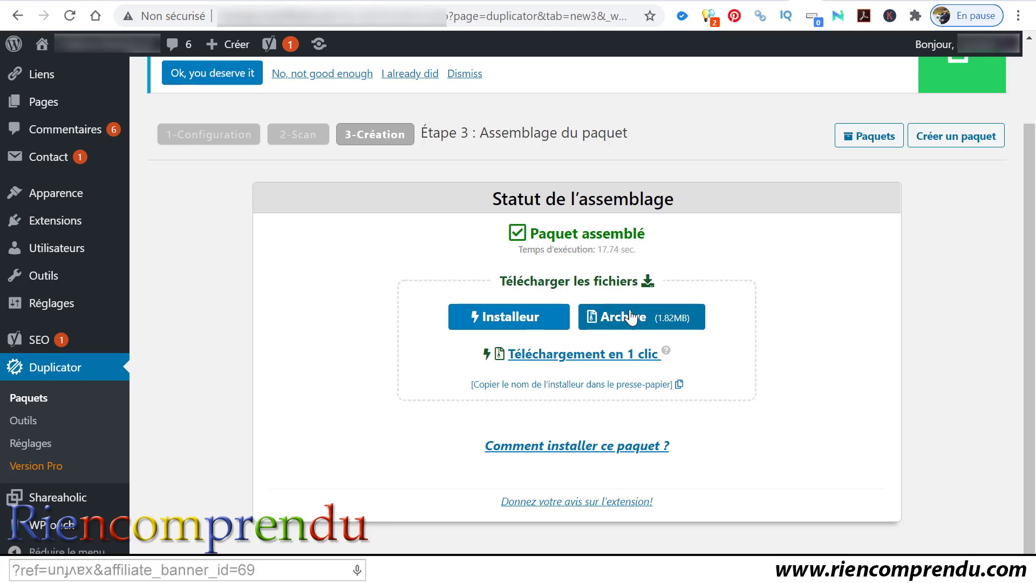
{"action": "left_click", "coordinate": [516, 320]}
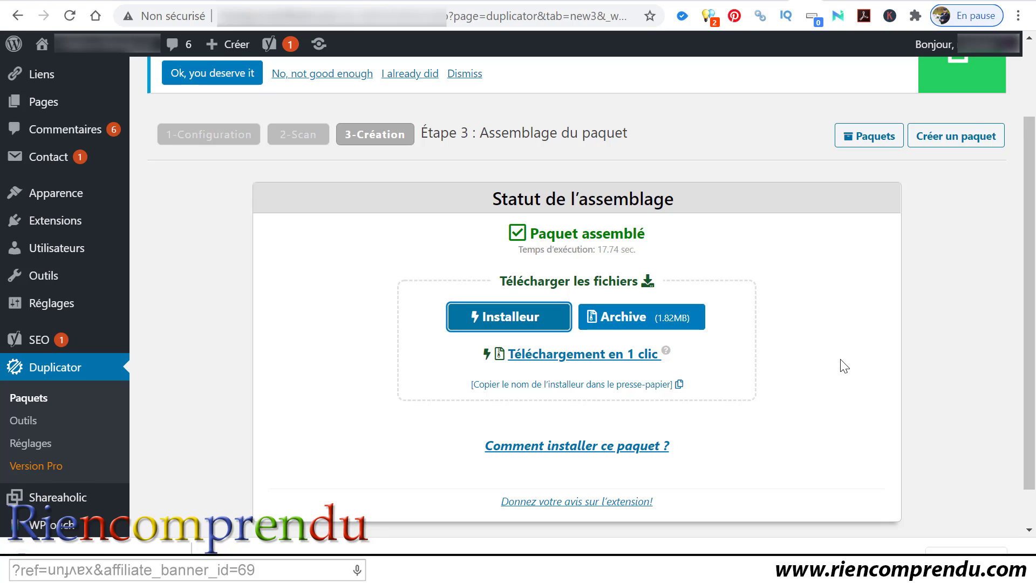
{"action": "left_click", "coordinate": [641, 322]}
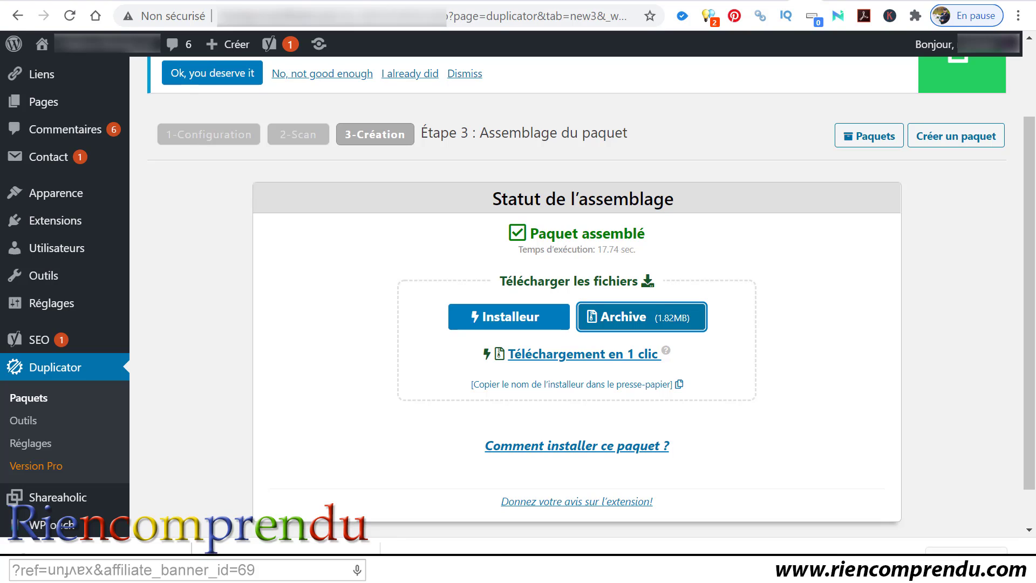
{"action": "left_click", "coordinate": [977, 559]}
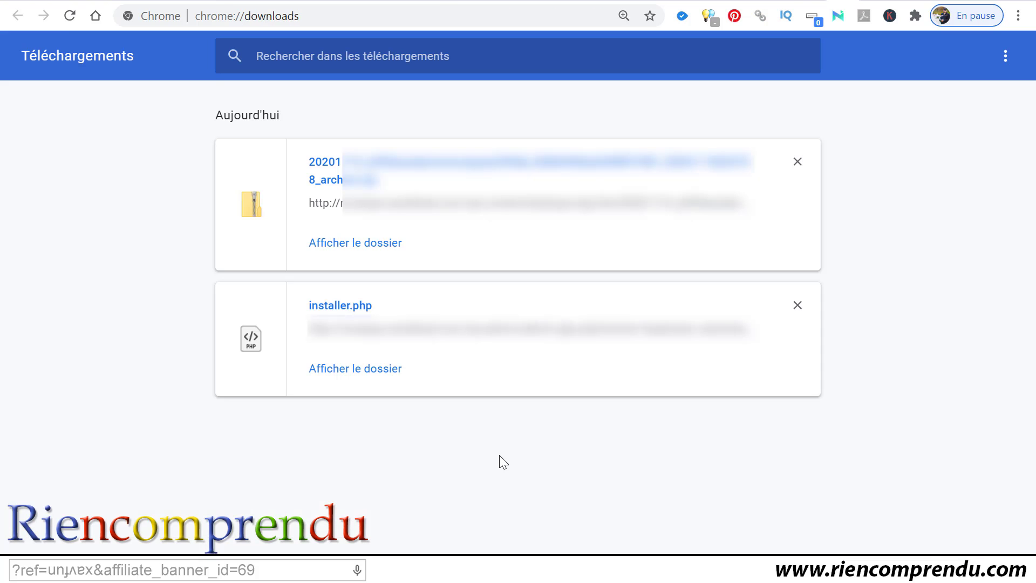
Step: Cut the zip archive and installer.php from the Téléchargements folder, then close the Explorer window
{"action": "left_click", "coordinate": [369, 375]}
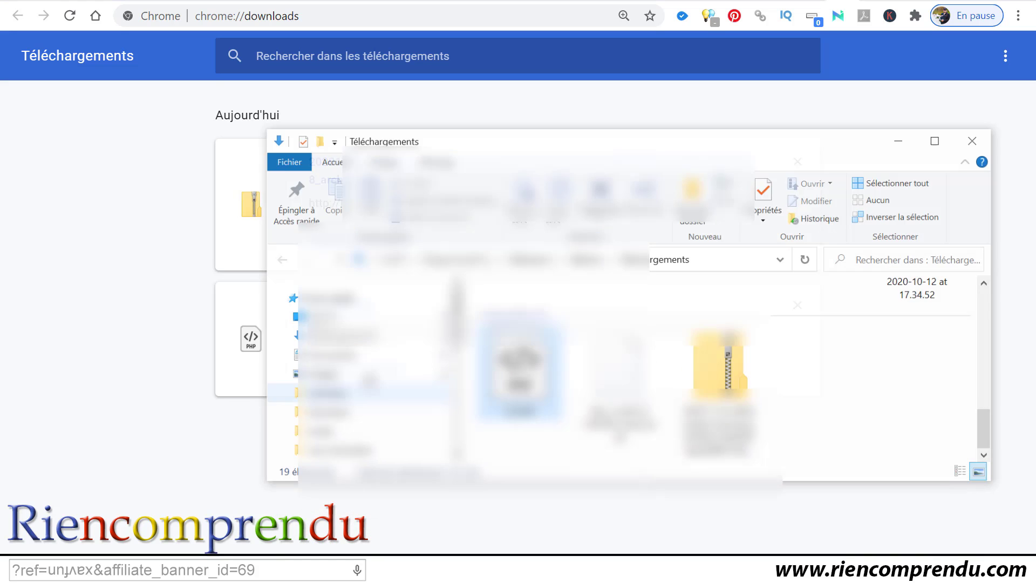
{"action": "left_click", "coordinate": [742, 361]}
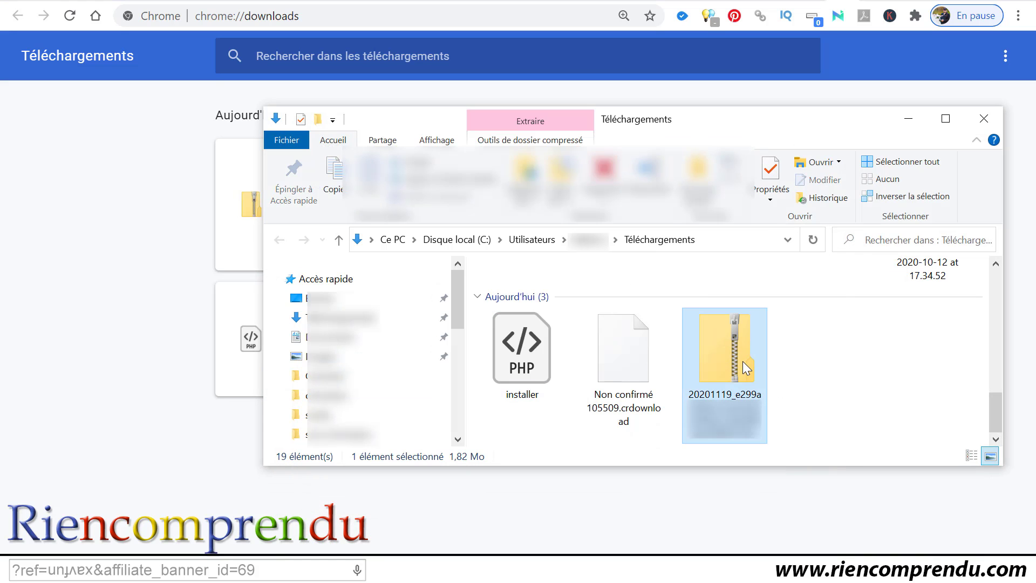
{"action": "left_click", "coordinate": [552, 355], "text": "ctrl"}
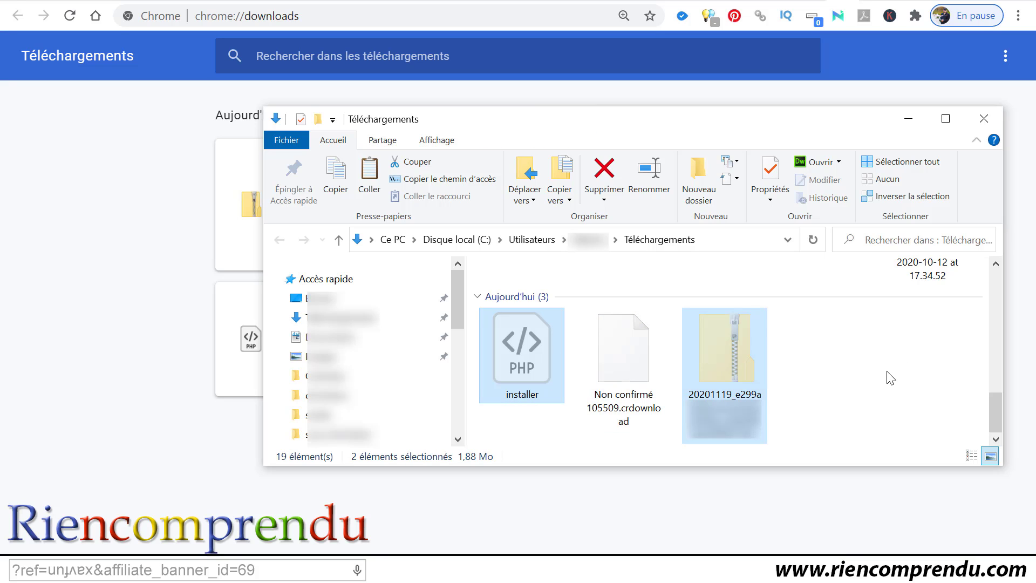
{"action": "key", "text": "ctrl+x"}
{"action": "left_click", "coordinate": [988, 117]}
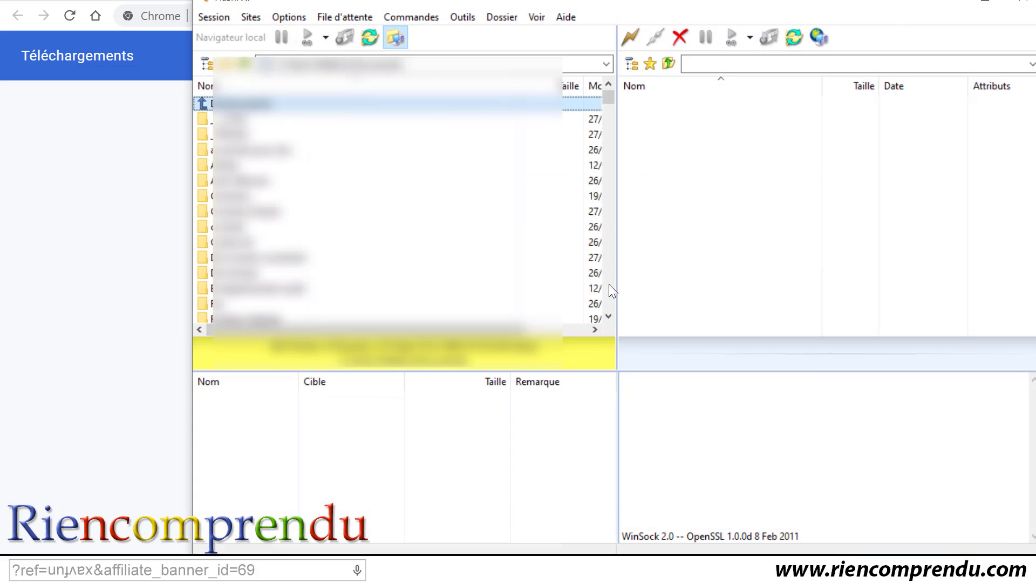
Step: Connect FlashFXP to the saved hosting server connection
{"action": "left_click", "coordinate": [630, 37]}
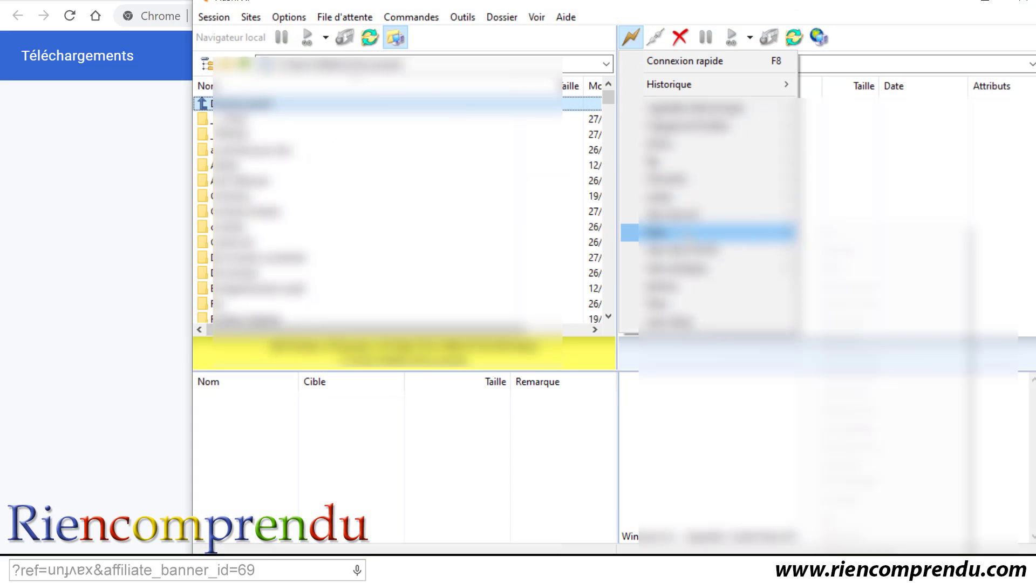
{"action": "mouse_move", "coordinate": [679, 232]}
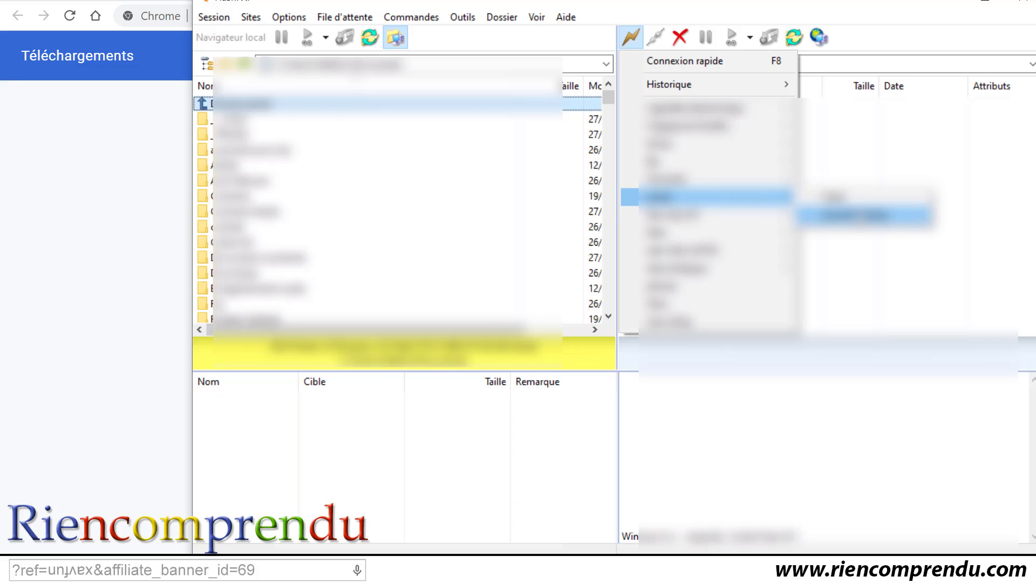
{"action": "left_click", "coordinate": [852, 212]}
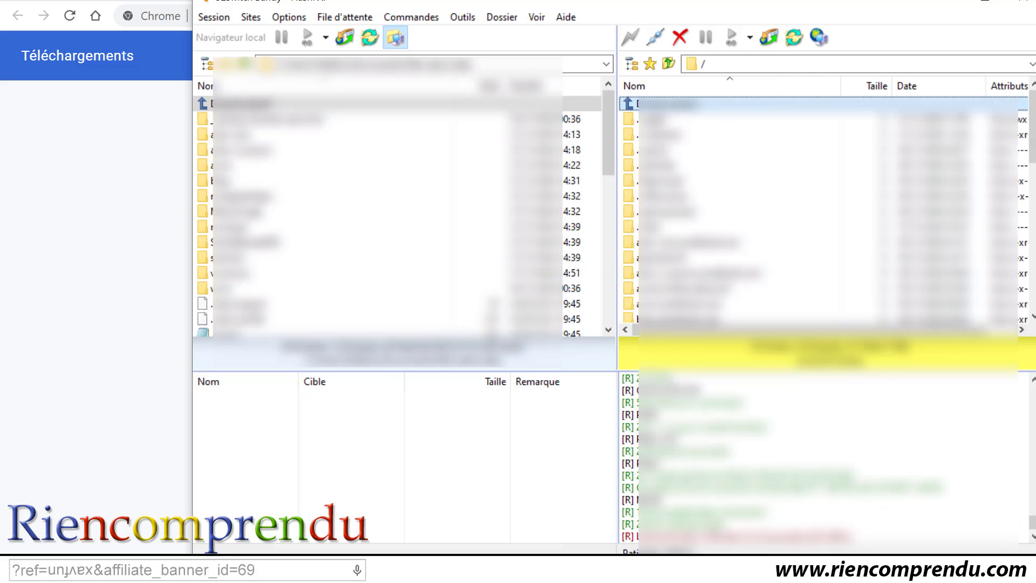
Step: Upload installer.php and the archive into the server folder holding the WordPress site
{"action": "left_click_drag", "start_coordinate": [416, 386], "coordinate": [371, 461]}
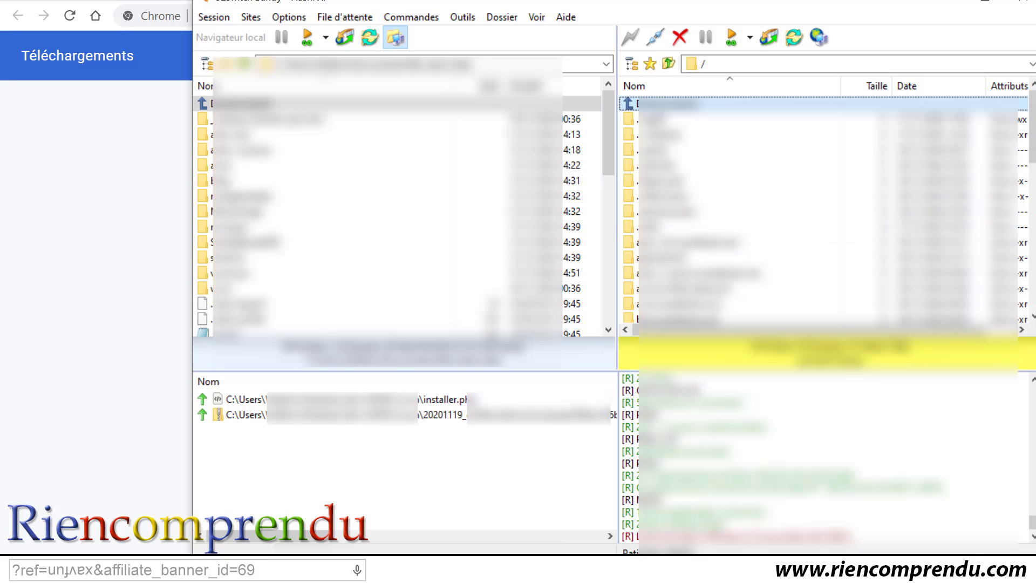
{"action": "scroll", "coordinate": [707, 246], "scroll_direction": "down", "scroll_amount": 3}
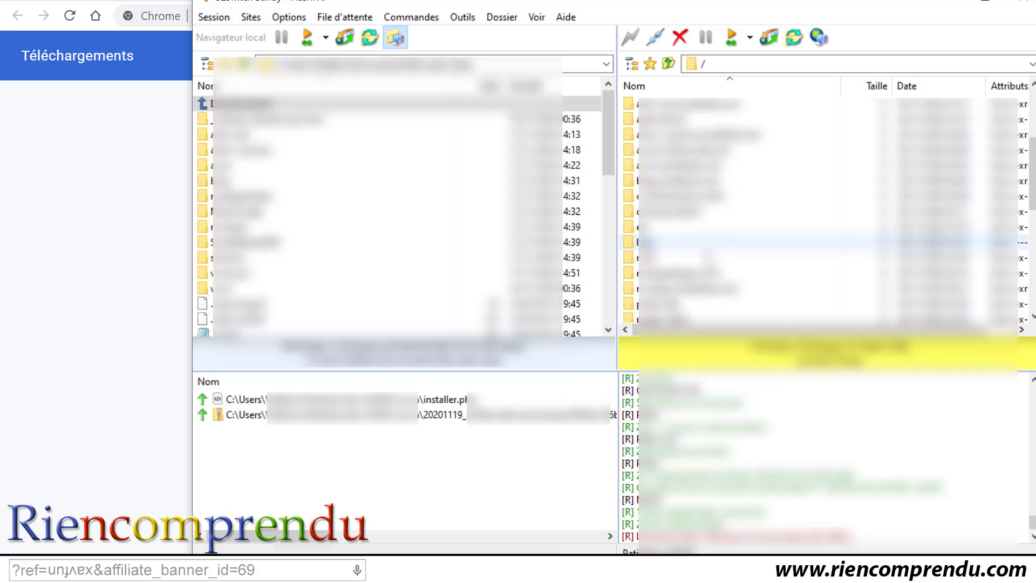
{"action": "double_click", "coordinate": [690, 289]}
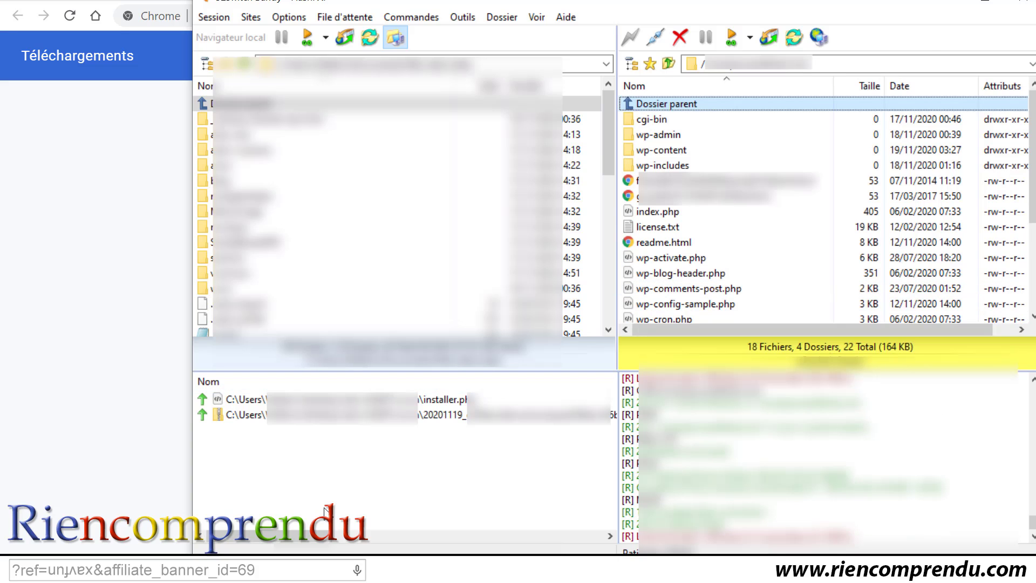
{"action": "left_click_drag", "start_coordinate": [264, 479], "coordinate": [245, 396]}
{"action": "right_click", "coordinate": [246, 421]}
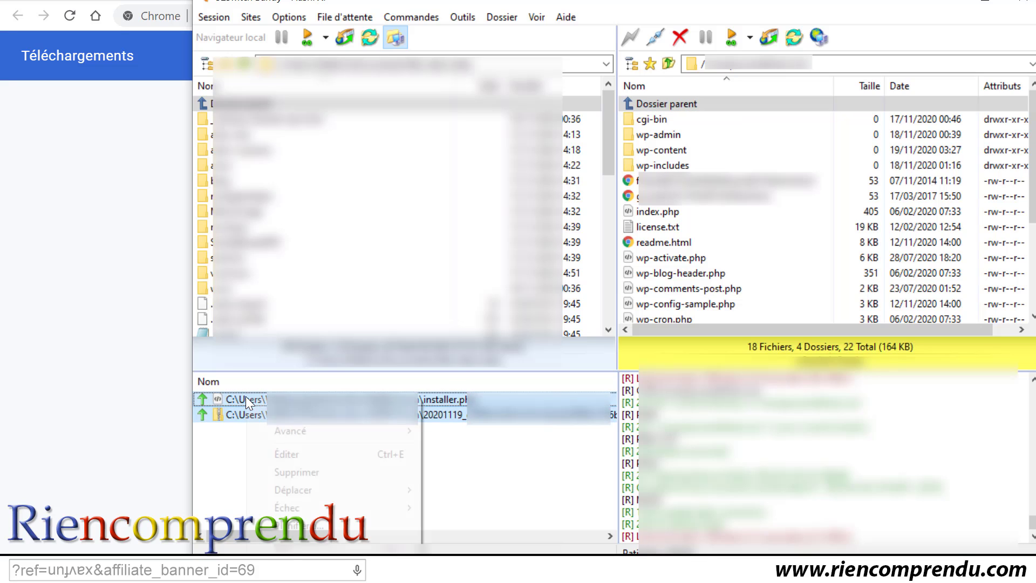
{"action": "left_click", "coordinate": [280, 428]}
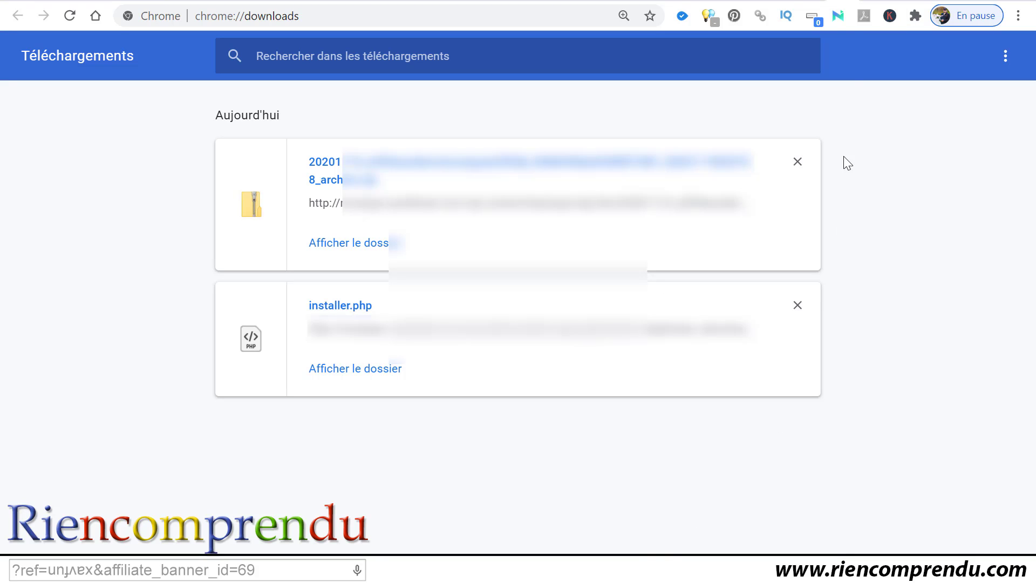
Step: Bring up the o2switch cPanel home page and scroll down to its Domaines section
{"action": "left_click", "coordinate": [826, 11]}
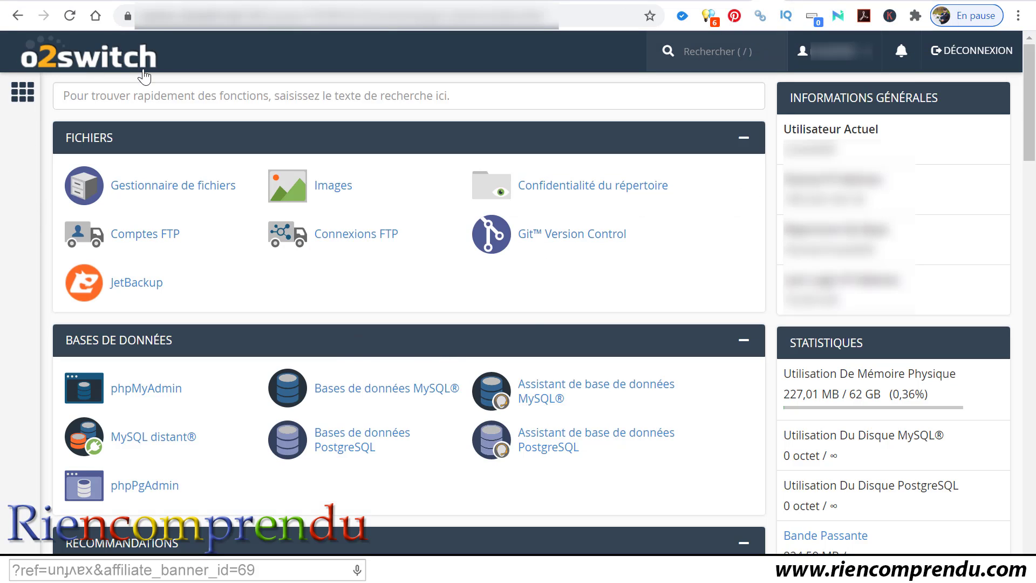
{"action": "left_click", "coordinate": [14, 196]}
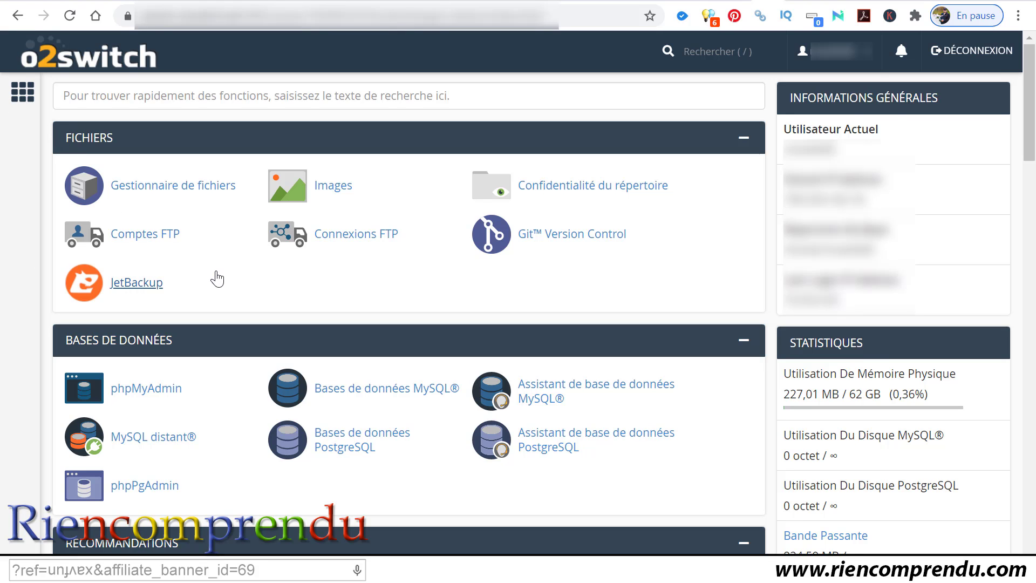
{"action": "scroll", "coordinate": [217, 278], "scroll_direction": "down", "scroll_amount": 8}
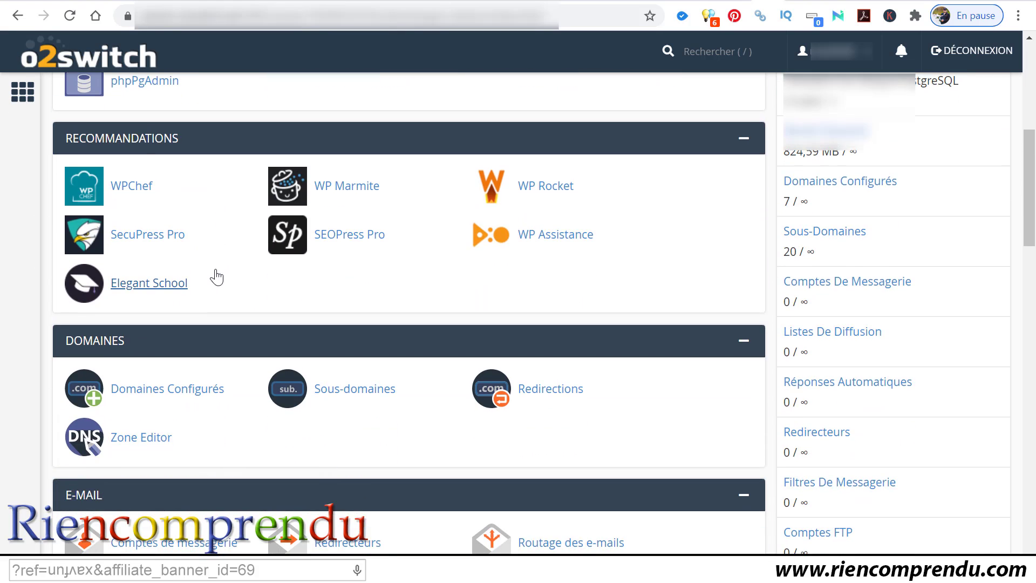
{"action": "scroll", "coordinate": [217, 279], "scroll_direction": "down", "scroll_amount": 2}
Step: Add the domain jaimetropmonsite.fun with its auto-filled document root jaimetropmonsite.fun
{"action": "left_click", "coordinate": [170, 313]}
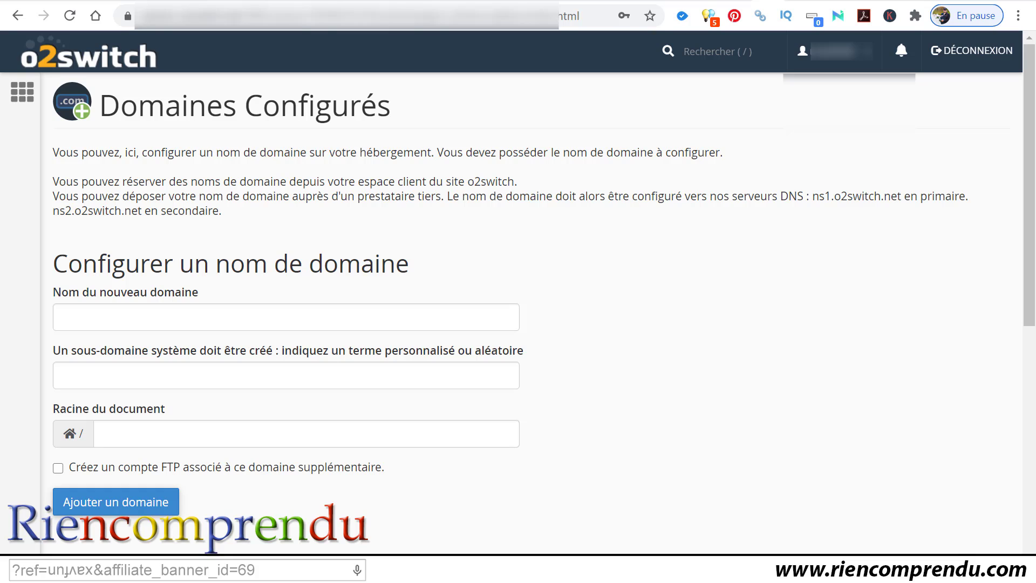
{"action": "left_click", "coordinate": [226, 321]}
{"action": "key", "text": "ctrl+v"}
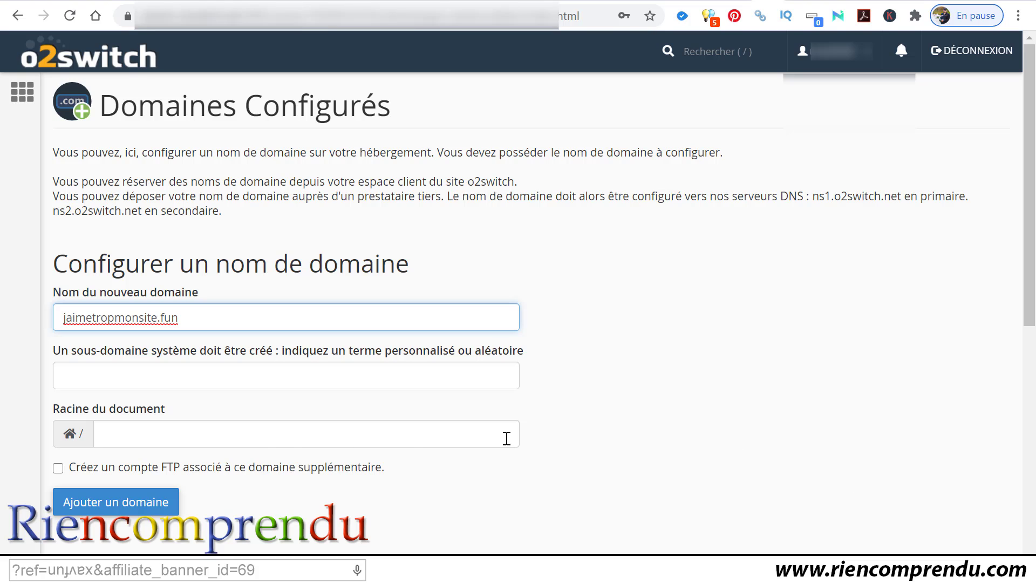
{"action": "left_click", "coordinate": [240, 373]}
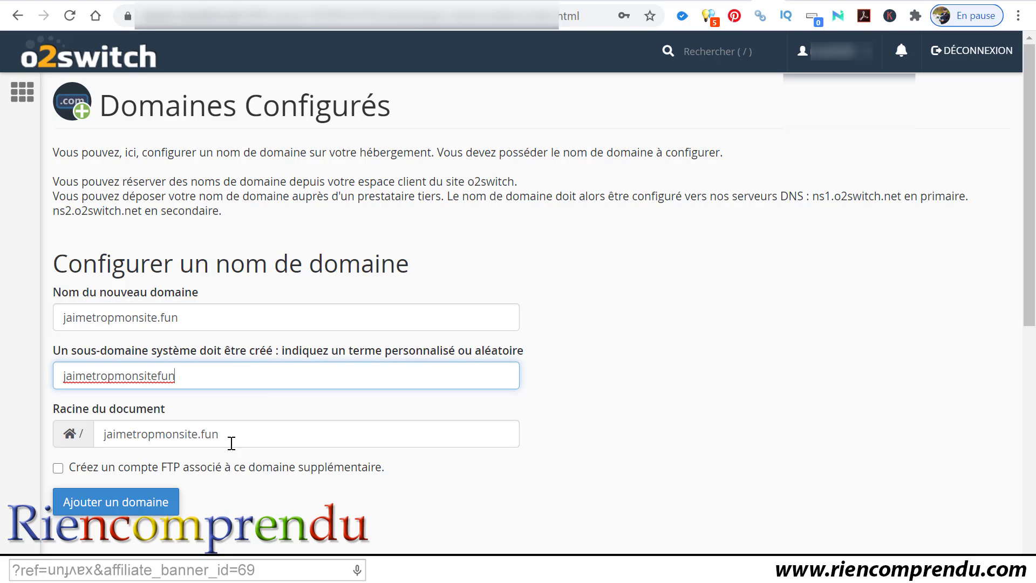
{"action": "left_click", "coordinate": [117, 507]}
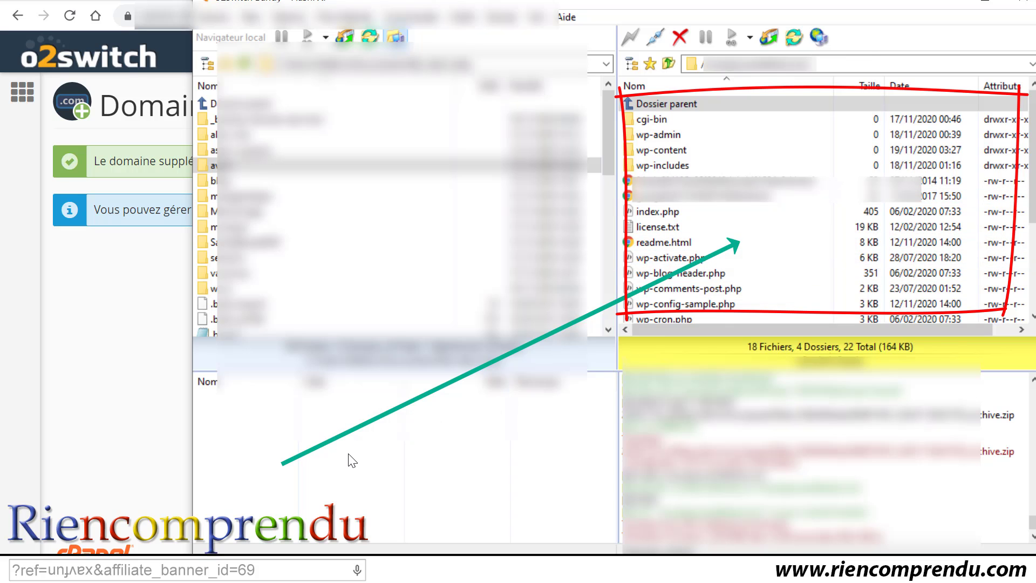
Step: Minimize the FTP client and go back to the cPanel home page
{"action": "left_click", "coordinate": [947, 2]}
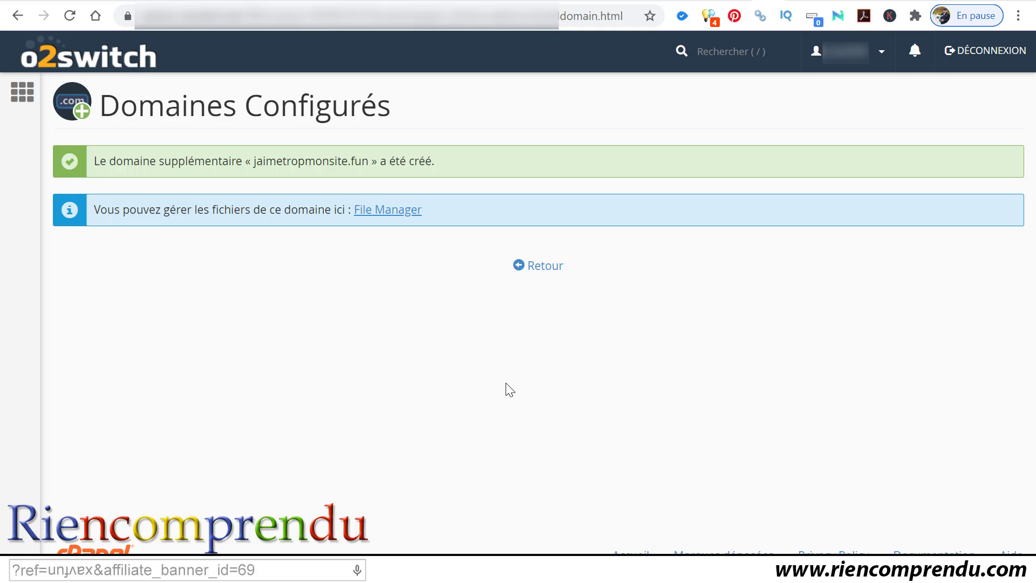
{"action": "left_click", "coordinate": [22, 93]}
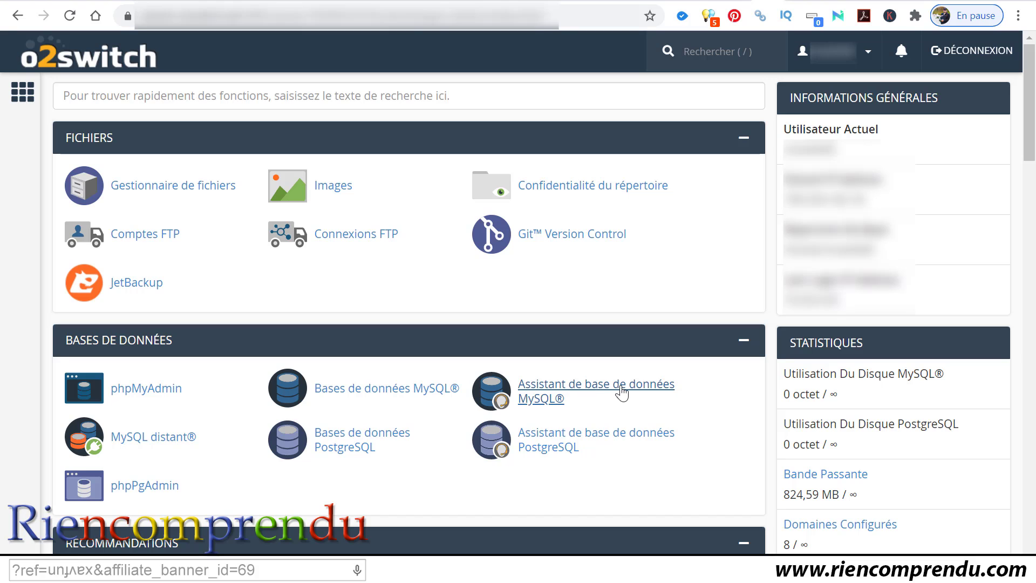
Step: Create the MySQL database jaimetropmonsite with the MySQL database wizard
{"action": "left_click", "coordinate": [622, 393]}
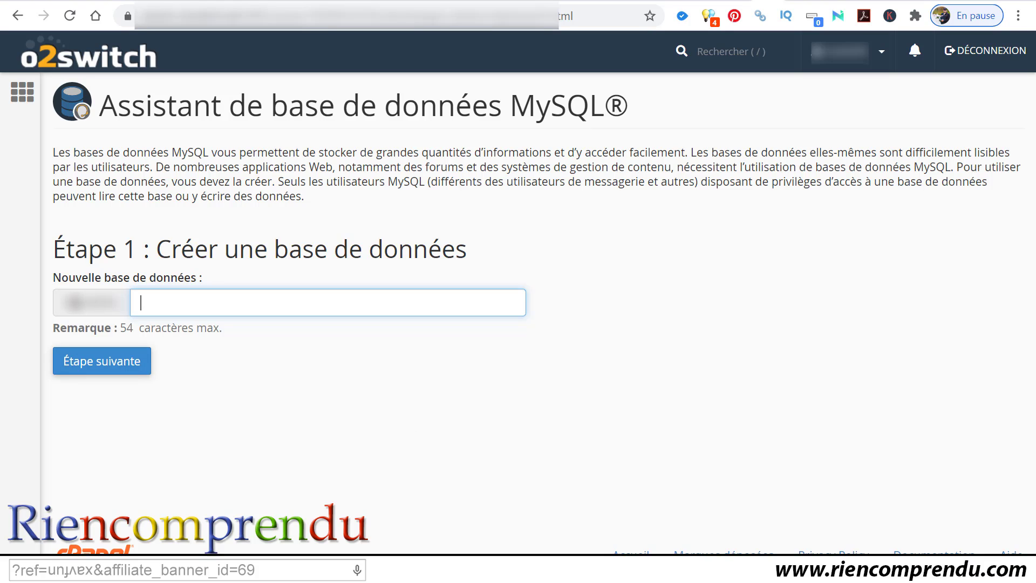
{"action": "mouse_move", "coordinate": [62, 302]}
{"action": "left_mouse_down"}
{"action": "mouse_move", "coordinate": [116, 302]}
{"action": "mouse_move", "coordinate": [79, 295]}
{"action": "left_mouse_up"}
{"action": "left_click", "coordinate": [67, 299]}
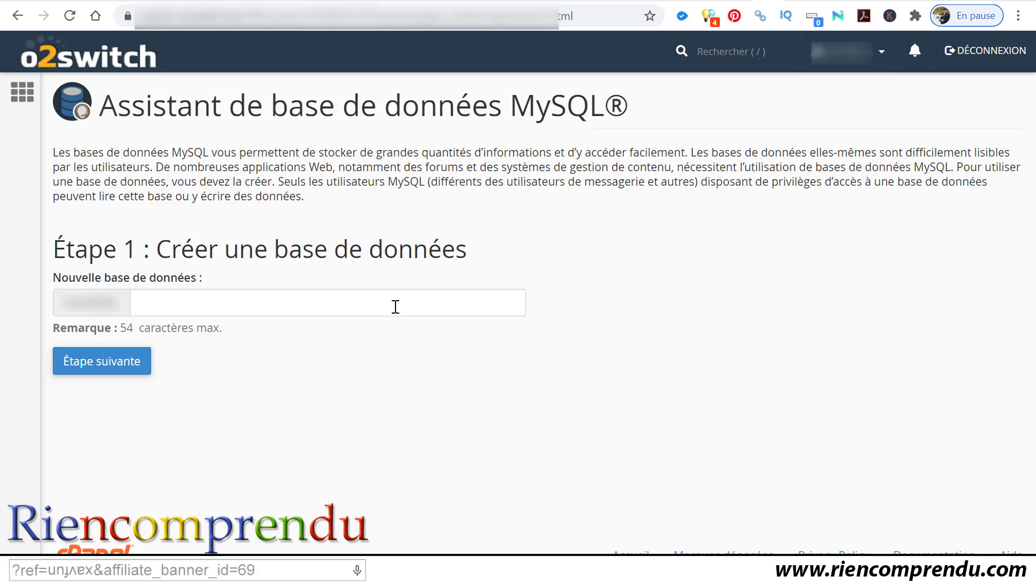
{"action": "left_click", "coordinate": [396, 307]}
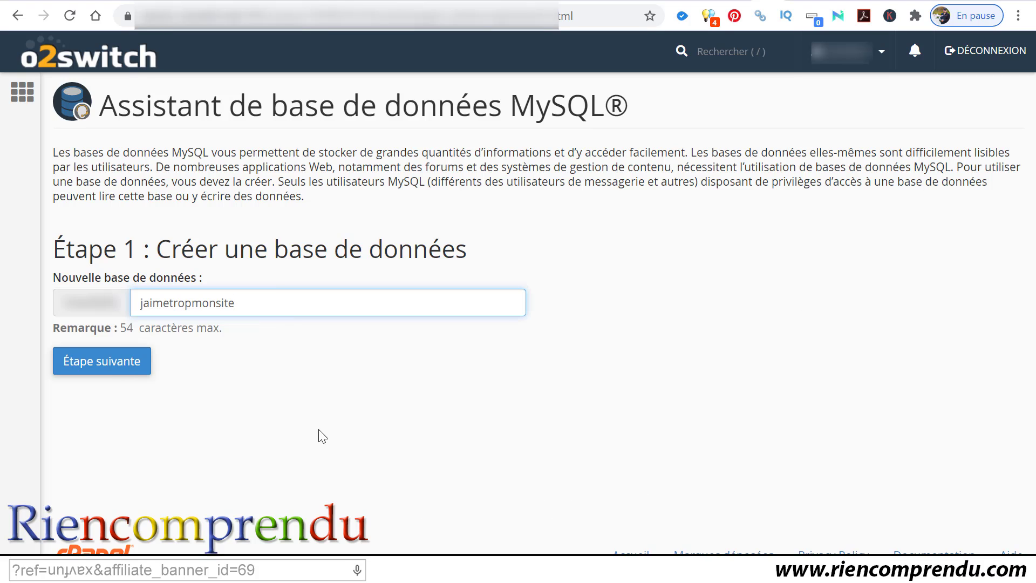
{"action": "left_click", "coordinate": [85, 361]}
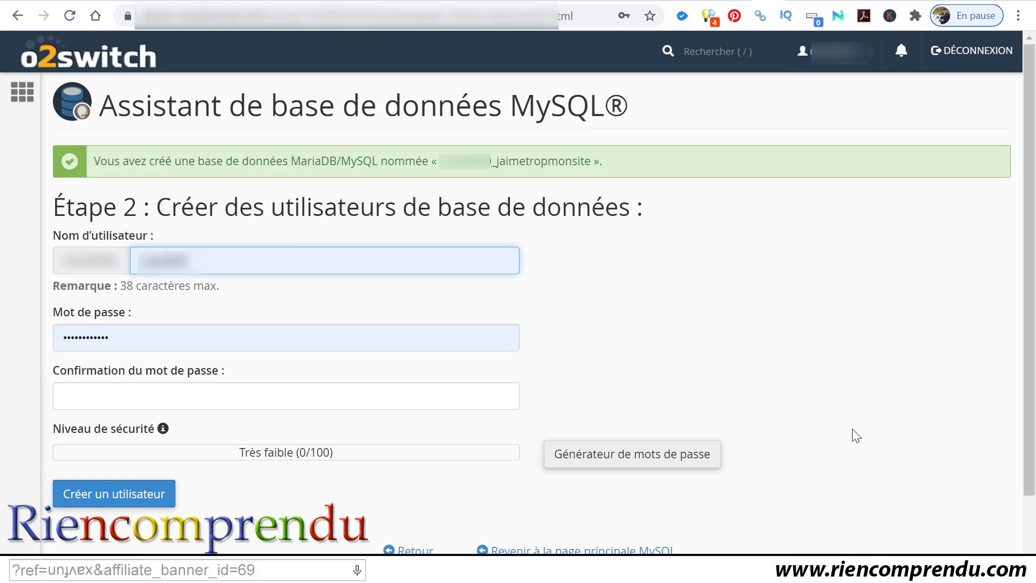
Step: Replace the prefilled database username with jaimetropmonsite
{"action": "double_click", "coordinate": [226, 268]}
{"action": "type", "text": "jaimetropmonsite"}
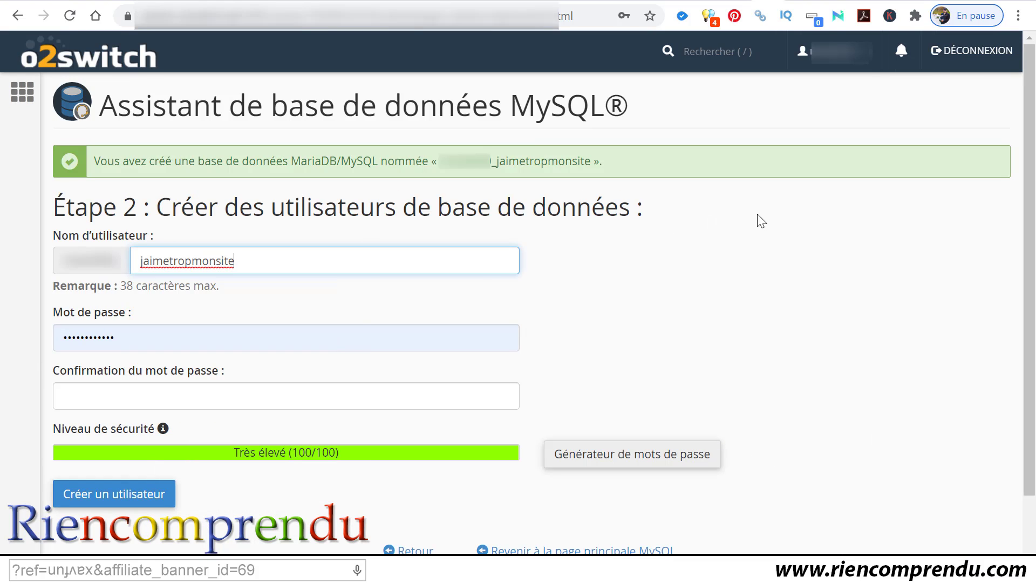
{"action": "left_click", "coordinate": [757, 298]}
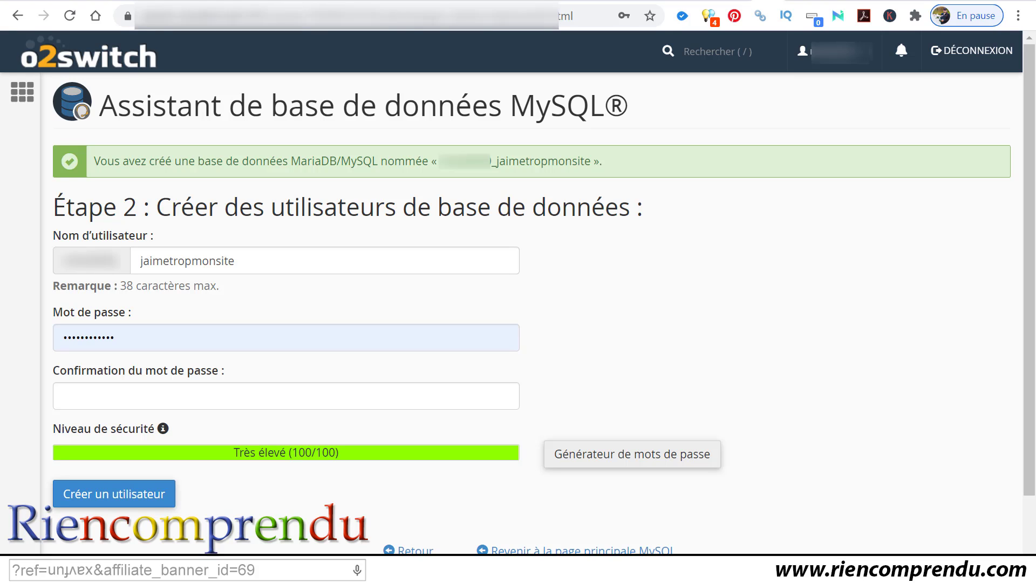
Step: Paste jaimetropmonsite after the Utilisateur and Base de données lines in the Notepad notes
{"action": "left_click_drag", "start_coordinate": [609, 580], "coordinate": [651, 213]}
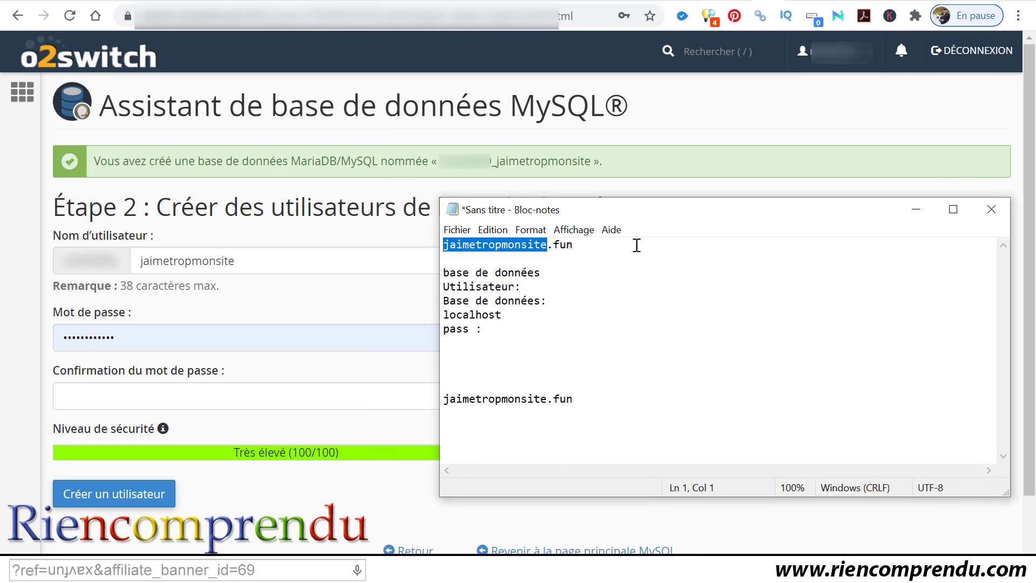
{"action": "left_click", "coordinate": [625, 264]}
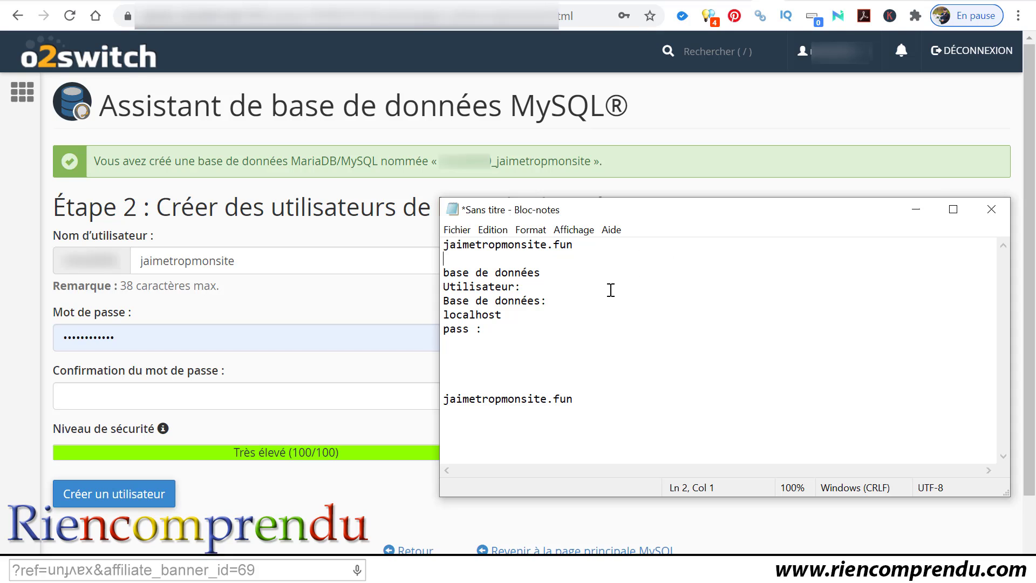
{"action": "left_click", "coordinate": [567, 287]}
{"action": "type", "text": "jaimetropmonsite"}
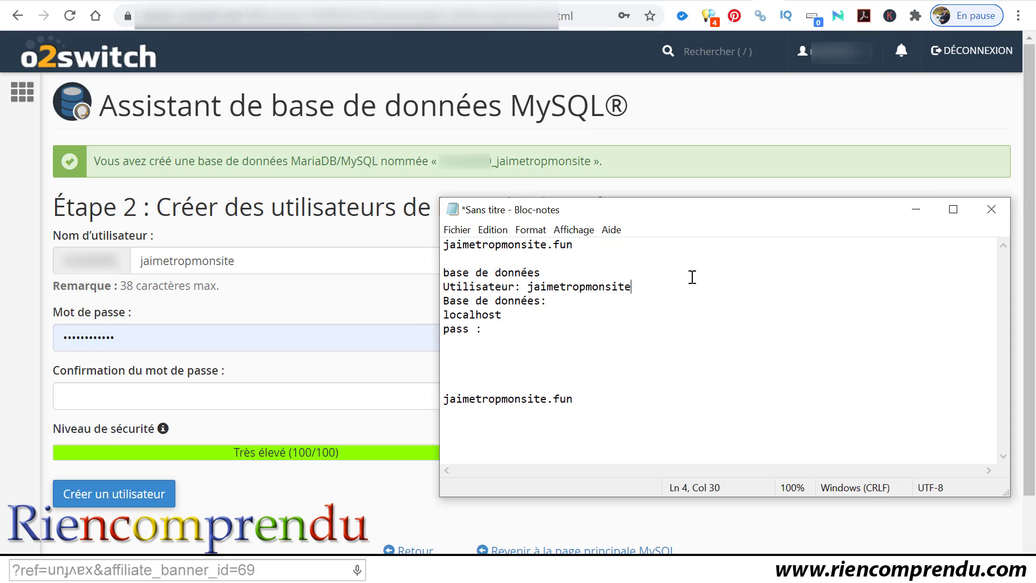
{"action": "left_click", "coordinate": [729, 300]}
{"action": "type", "text": "jaimetropmonsite"}
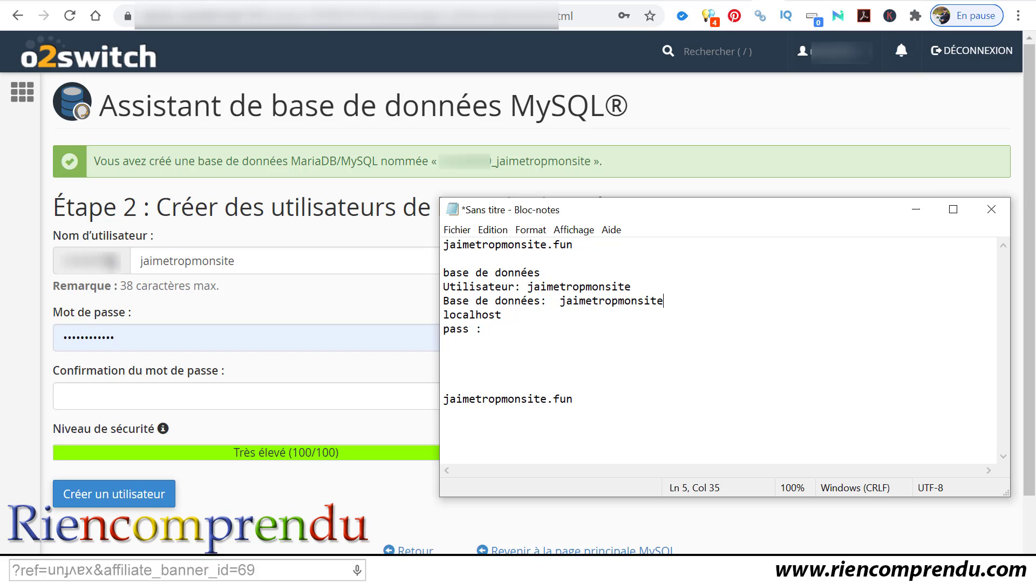
Step: Add the account prefix with an underscore before both the user and database names
{"action": "left_click", "coordinate": [527, 286]}
{"action": "type", "text": "mlqk"}
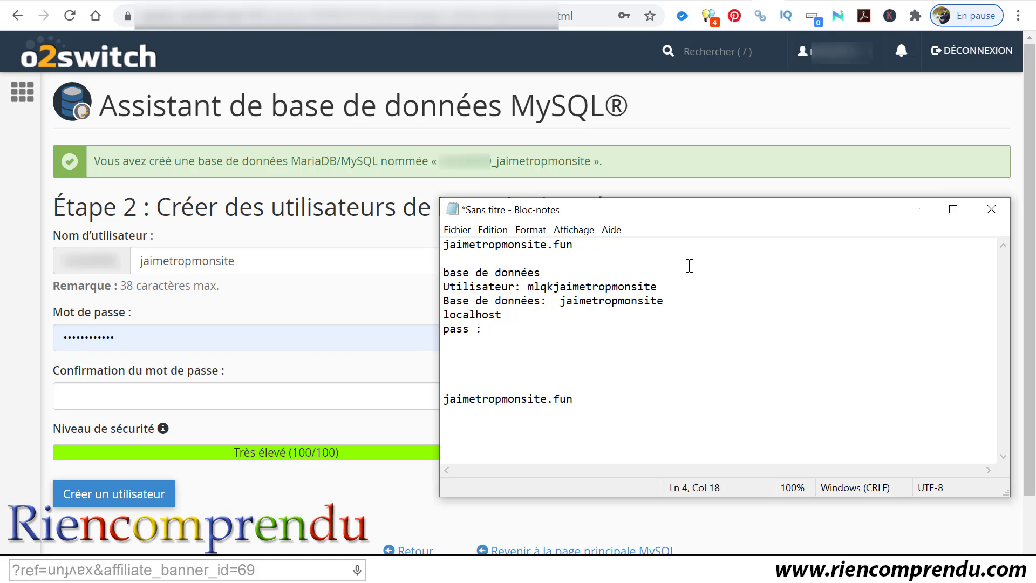
{"action": "key", "text": "BackSpace"}
{"action": "key", "text": "BackSpace"}
{"action": "key", "text": "BackSpace"}
{"action": "key", "text": "BackSpace"}
{"action": "type", "text": "mkdeqelekd"}
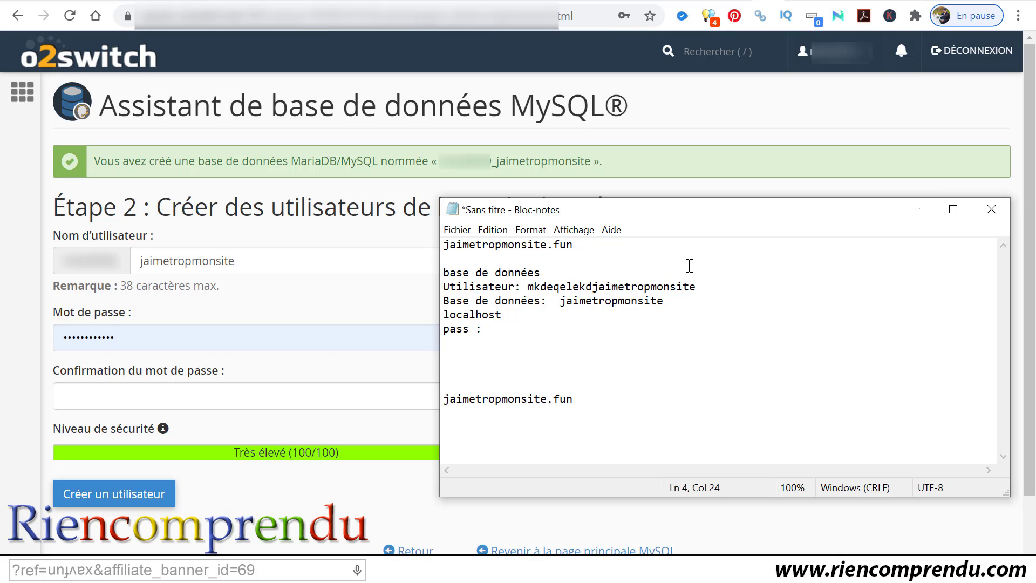
{"action": "type", "text": "_"}
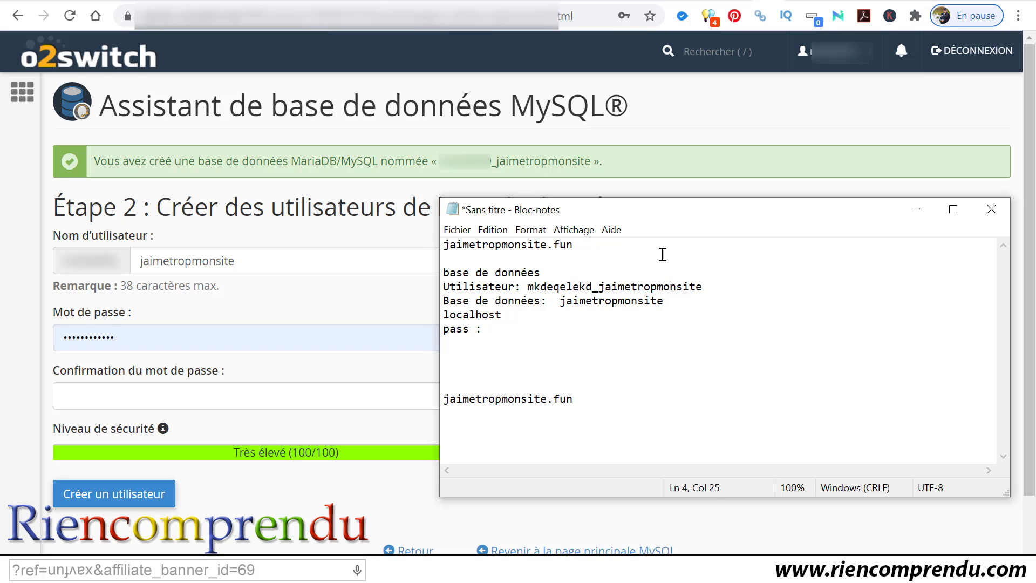
{"action": "left_click_drag", "start_coordinate": [527, 286], "coordinate": [599, 287]}
{"action": "key", "text": "ctrl+c"}
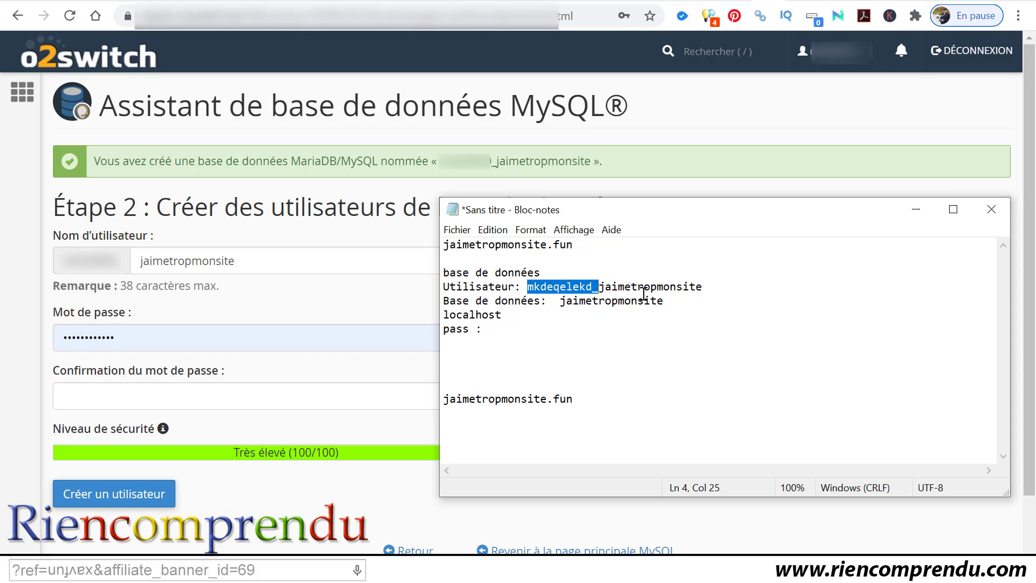
{"action": "left_click", "coordinate": [560, 301]}
{"action": "key", "text": "ctrl+v"}
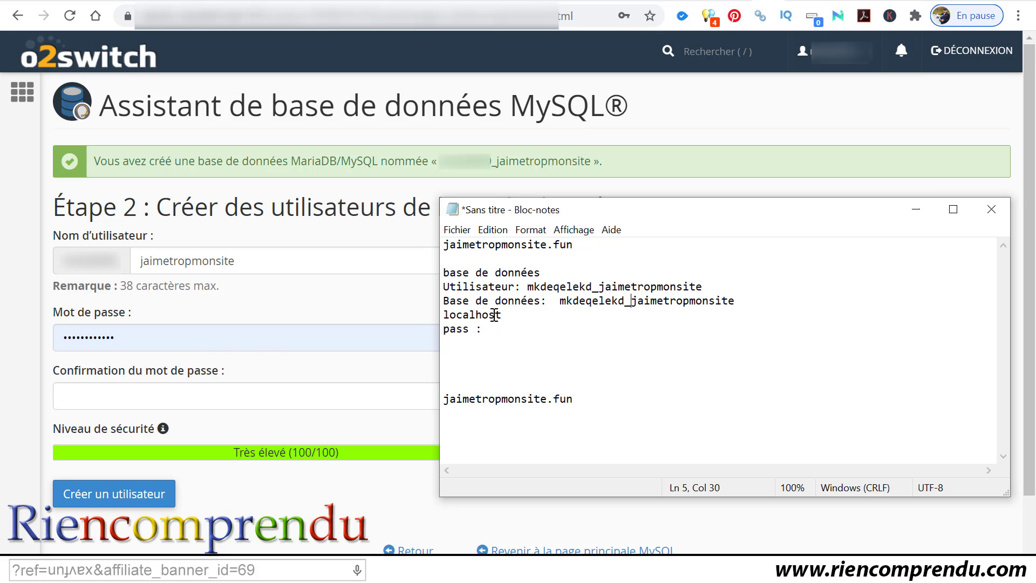
{"action": "left_click", "coordinate": [530, 327]}
Step: Clear the existing password from the database user's password field
{"action": "left_click", "coordinate": [160, 337]}
{"action": "left_click_drag", "start_coordinate": [189, 338], "coordinate": [43, 322]}
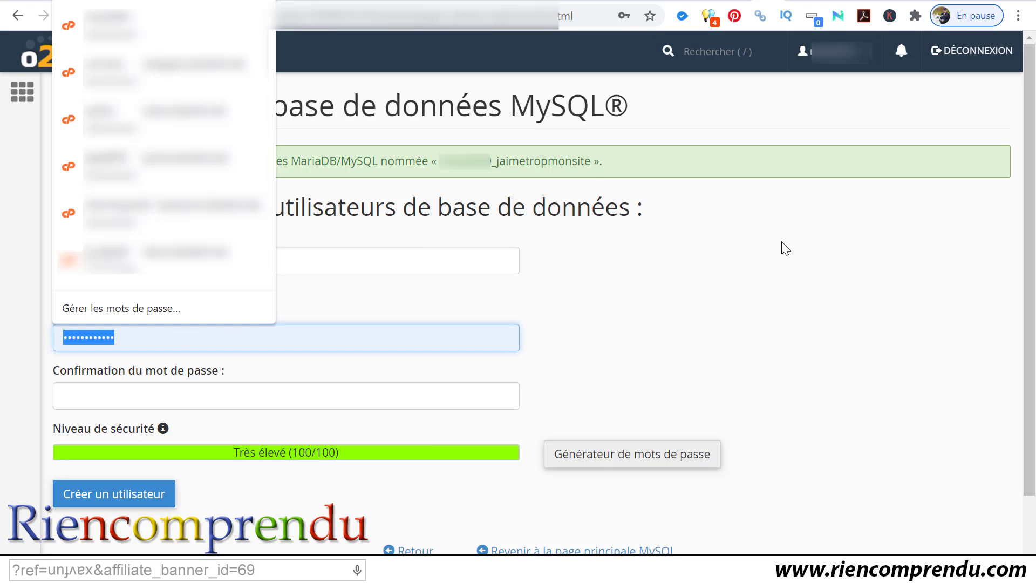
{"action": "key", "text": "BackSpace"}
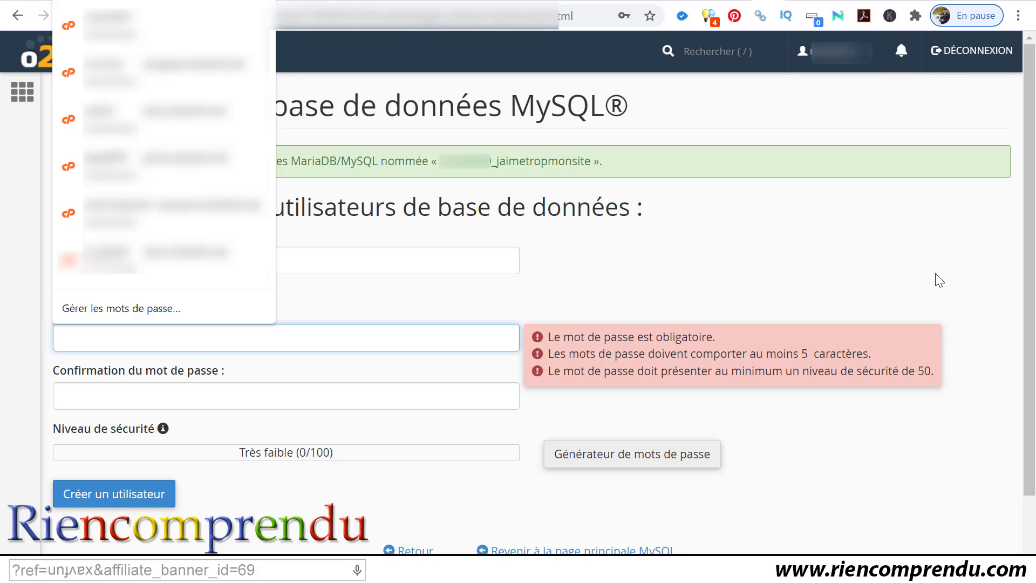
{"action": "left_click", "coordinate": [855, 266]}
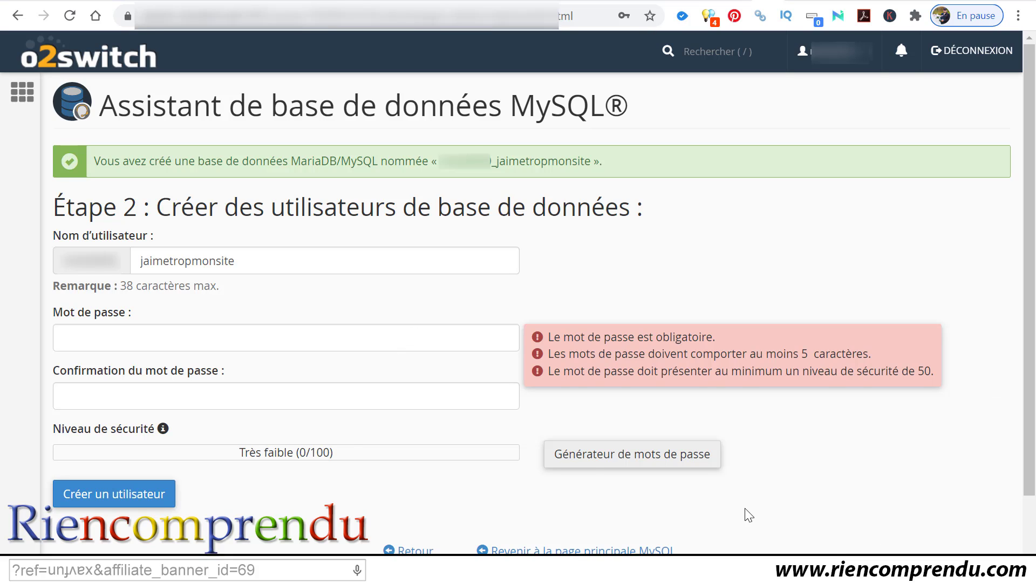
Step: Generate a new random password in the Générateur de mots de passe and copy it
{"action": "left_click", "coordinate": [589, 463]}
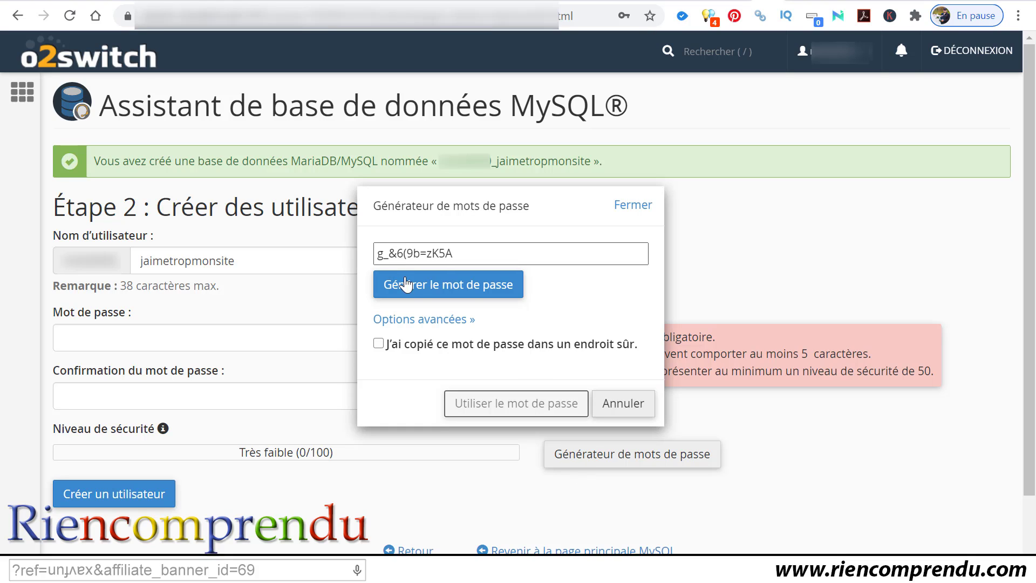
{"action": "left_click", "coordinate": [473, 291]}
{"action": "left_click", "coordinate": [452, 290]}
{"action": "left_click", "coordinate": [452, 290]}
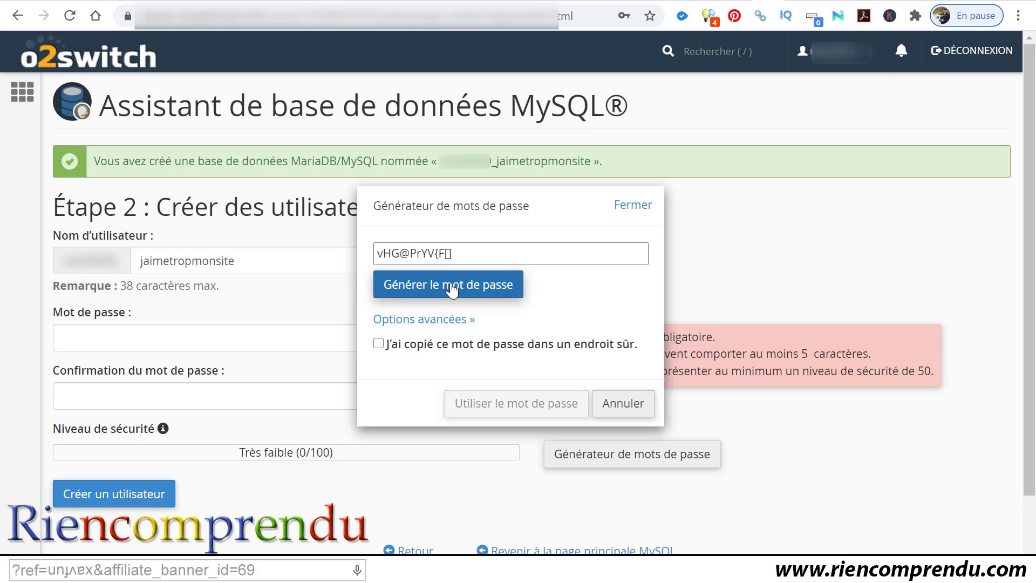
{"action": "left_click", "coordinate": [452, 290]}
{"action": "left_click", "coordinate": [452, 289]}
{"action": "left_click", "coordinate": [452, 290]}
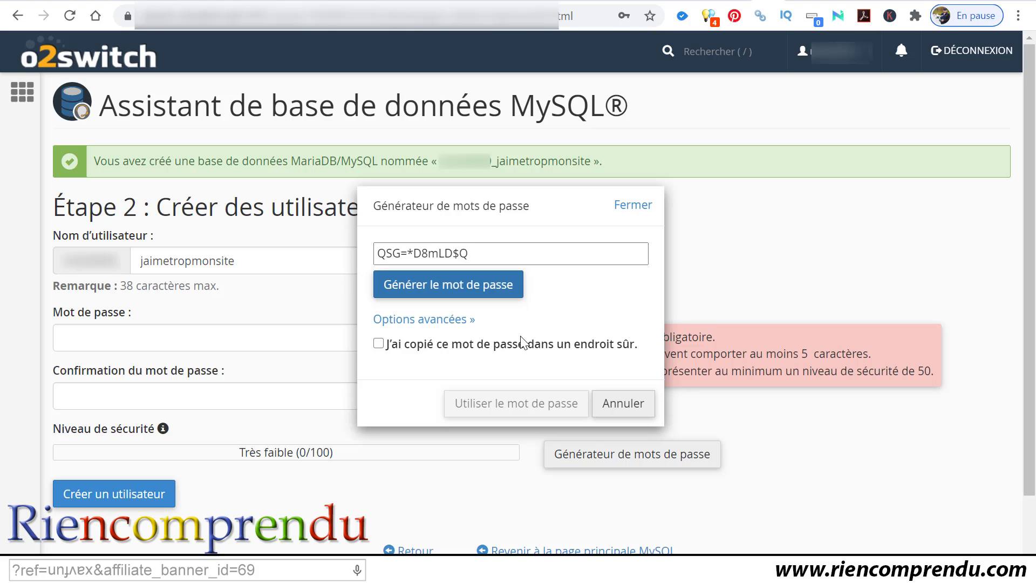
{"action": "left_click", "coordinate": [447, 291]}
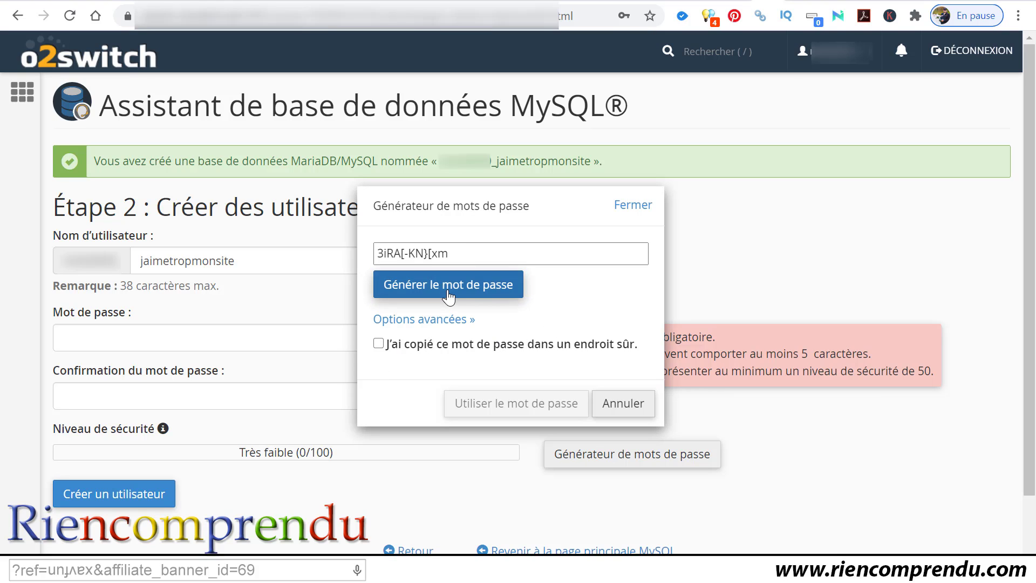
{"action": "left_click", "coordinate": [447, 292]}
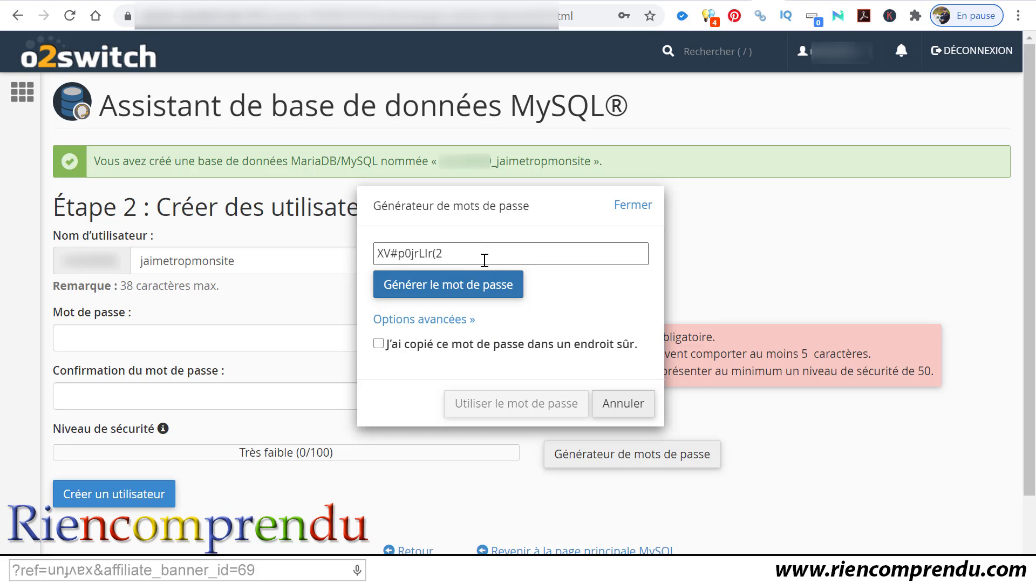
{"action": "left_click_drag", "start_coordinate": [486, 260], "coordinate": [344, 258]}
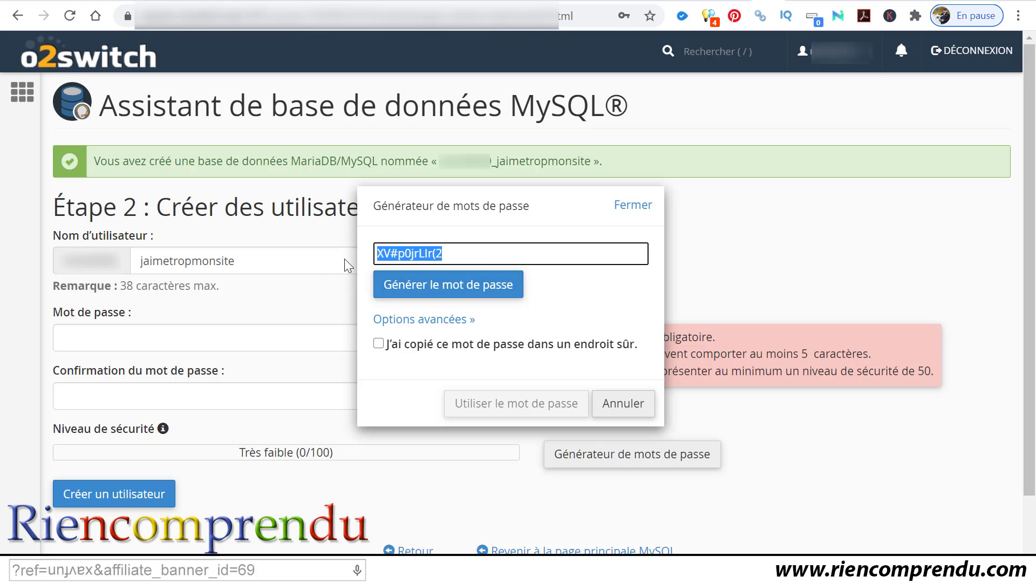
{"action": "right_click", "coordinate": [398, 254]}
{"action": "left_click", "coordinate": [450, 313]}
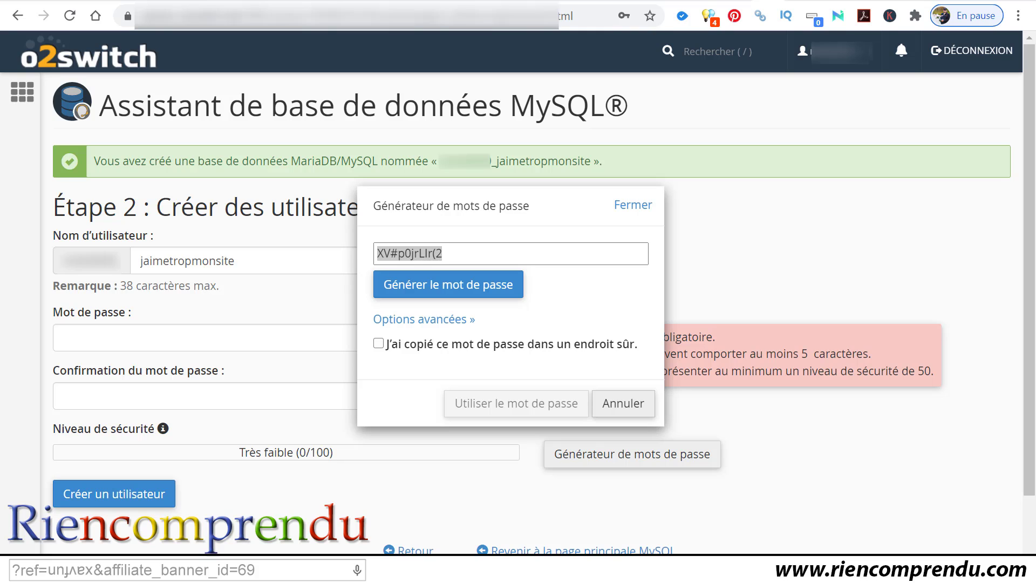
Step: Save the password after 'pass :' in the notes and apply it to both password fields
{"action": "key", "text": "alt+Tab"}
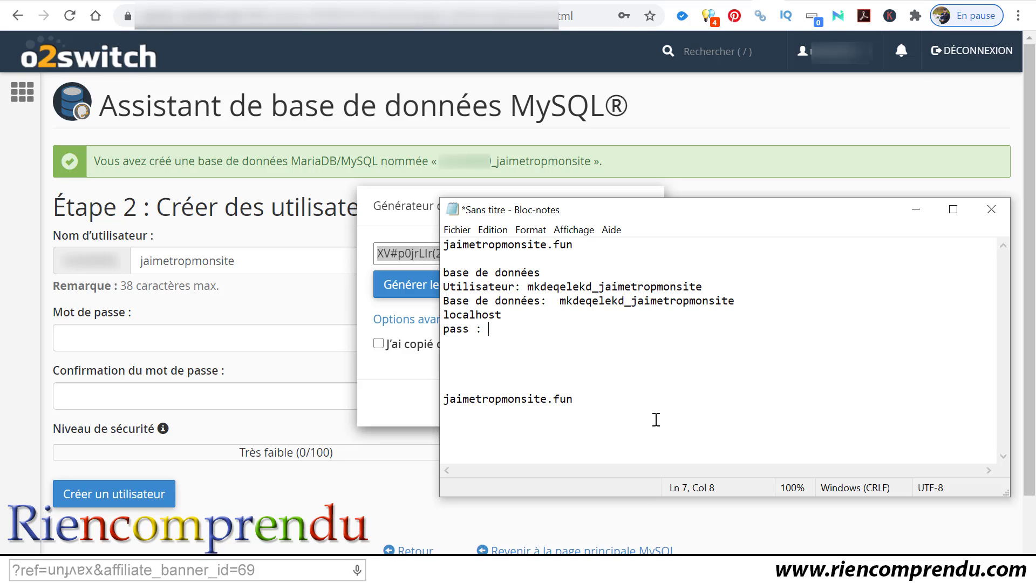
{"action": "key", "text": "ctrl+v"}
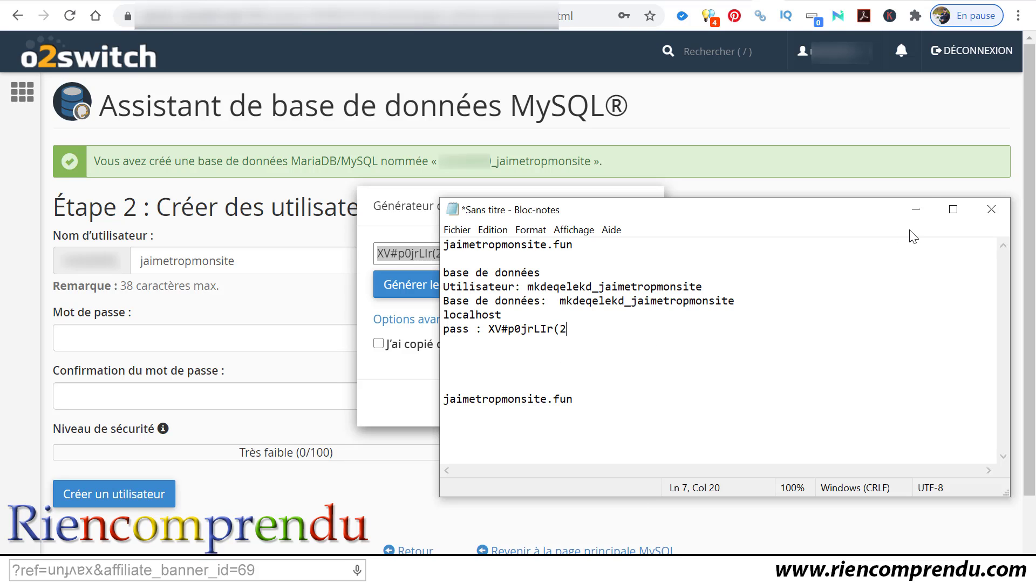
{"action": "left_click", "coordinate": [908, 212]}
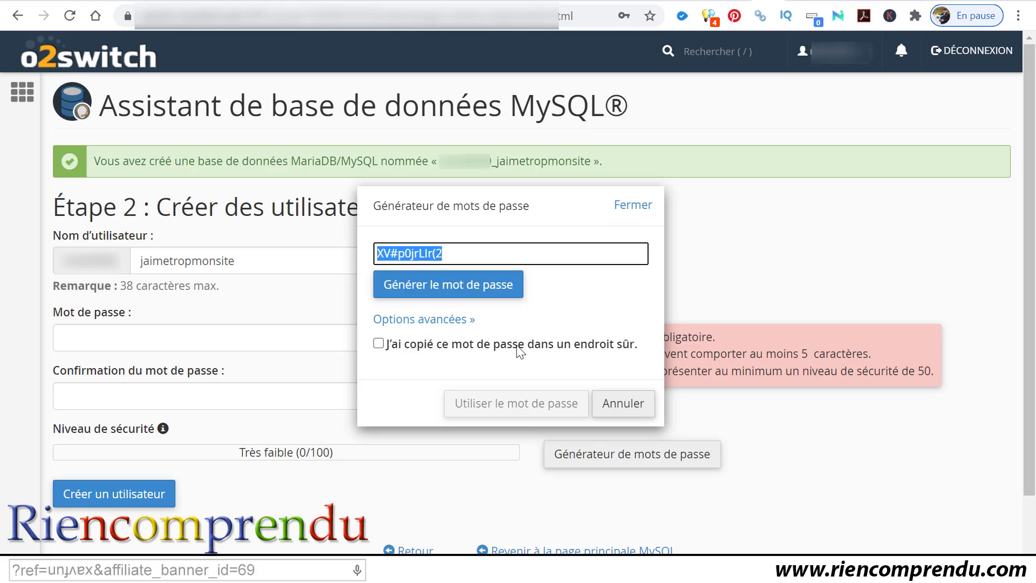
{"action": "left_click", "coordinate": [378, 343]}
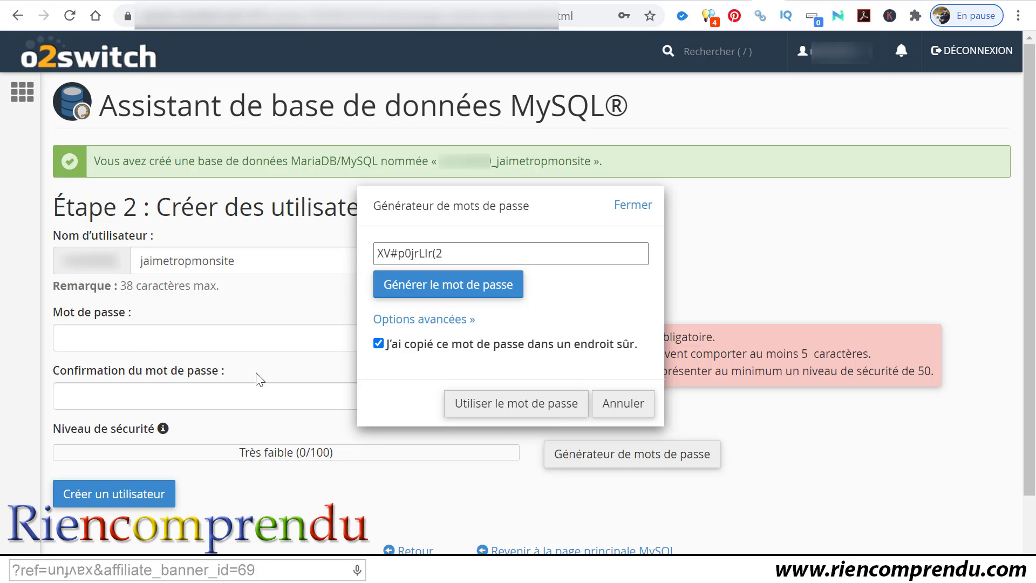
{"action": "left_click", "coordinate": [515, 409]}
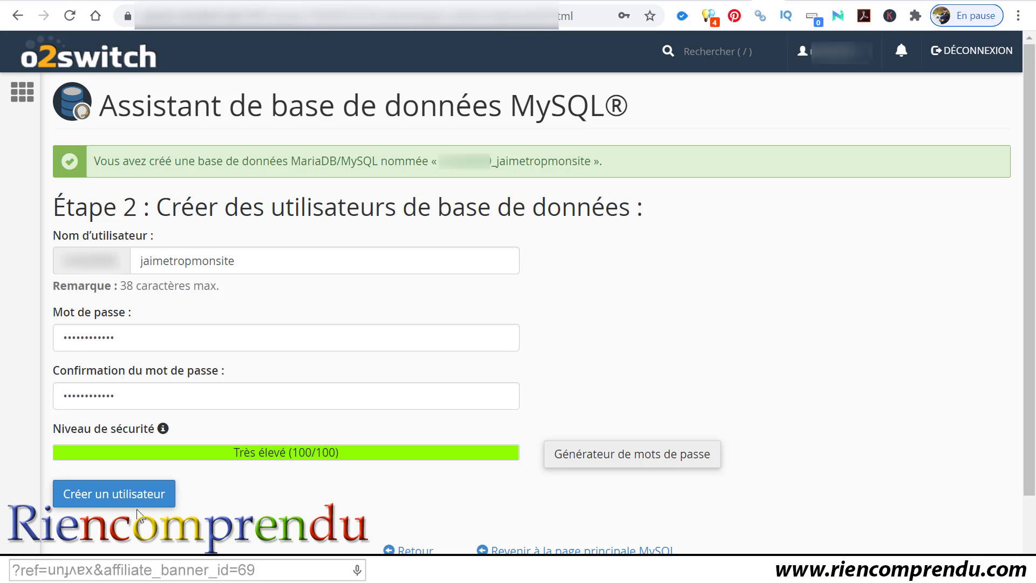
Step: Create the jaimetropmonsite user and grant it TOUS LES PRIVILÈGES on the jaimetropmonsite database
{"action": "left_click", "coordinate": [101, 501]}
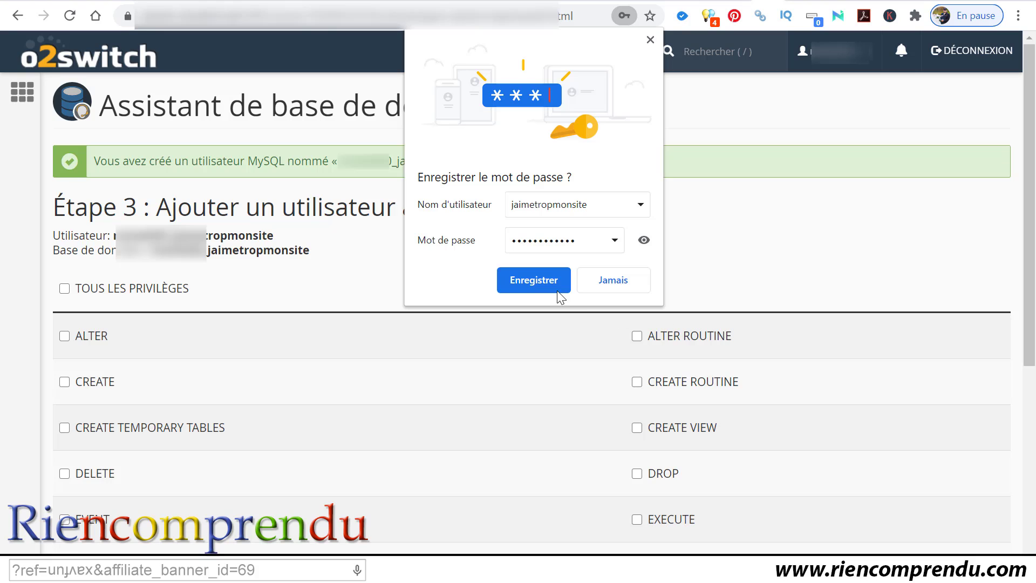
{"action": "left_click", "coordinate": [650, 40]}
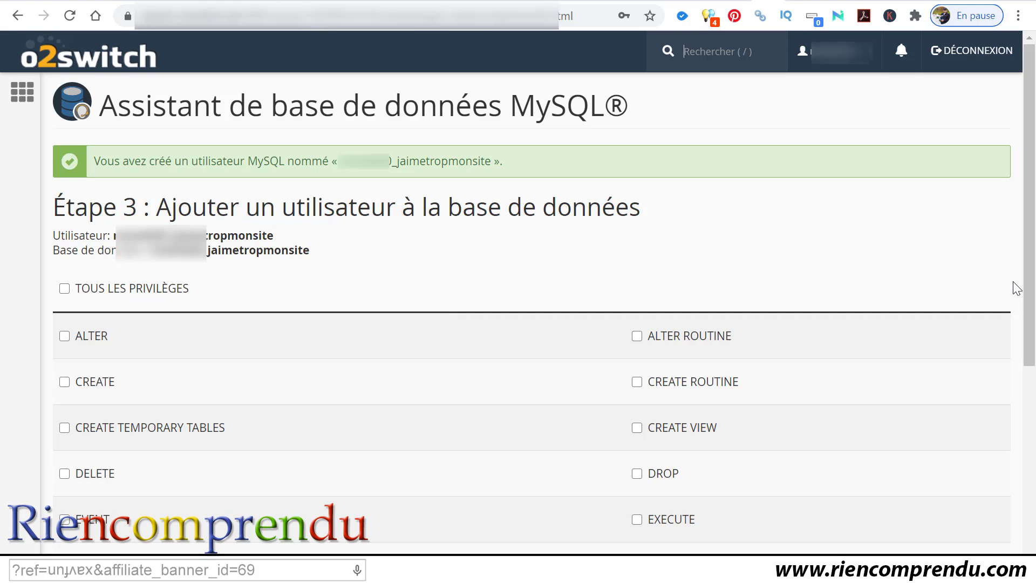
{"action": "left_click_drag", "start_coordinate": [1032, 301], "coordinate": [1023, 268]}
{"action": "left_click", "coordinate": [64, 288]}
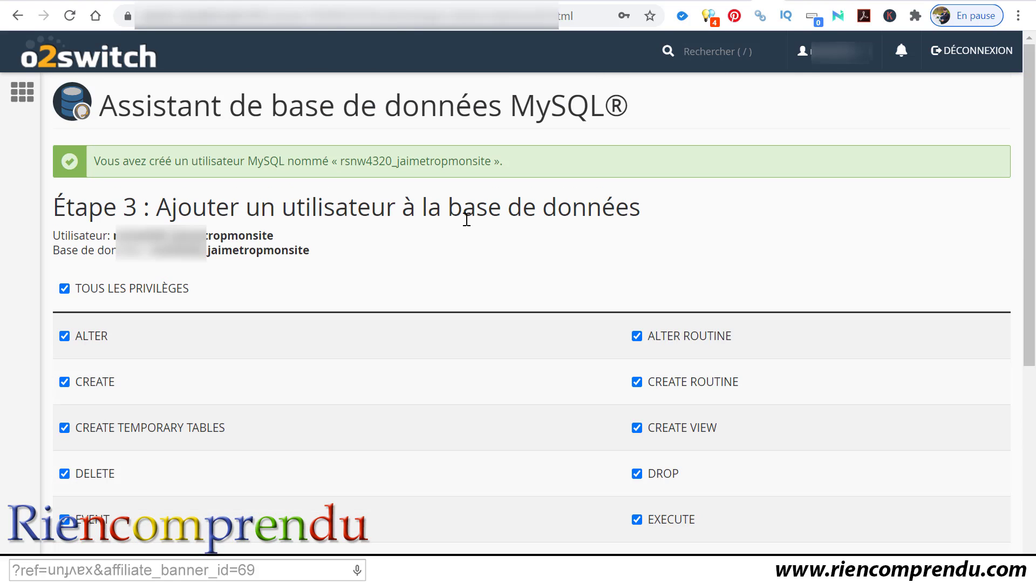
{"action": "scroll", "coordinate": [434, 267], "scroll_direction": "down", "scroll_amount": 5}
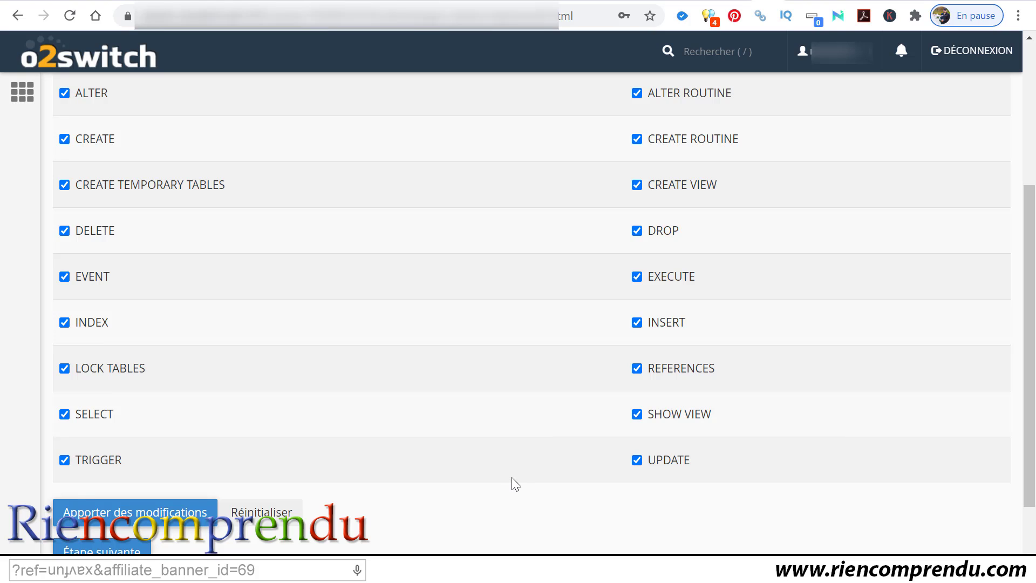
{"action": "scroll", "coordinate": [512, 476], "scroll_direction": "down", "scroll_amount": 2}
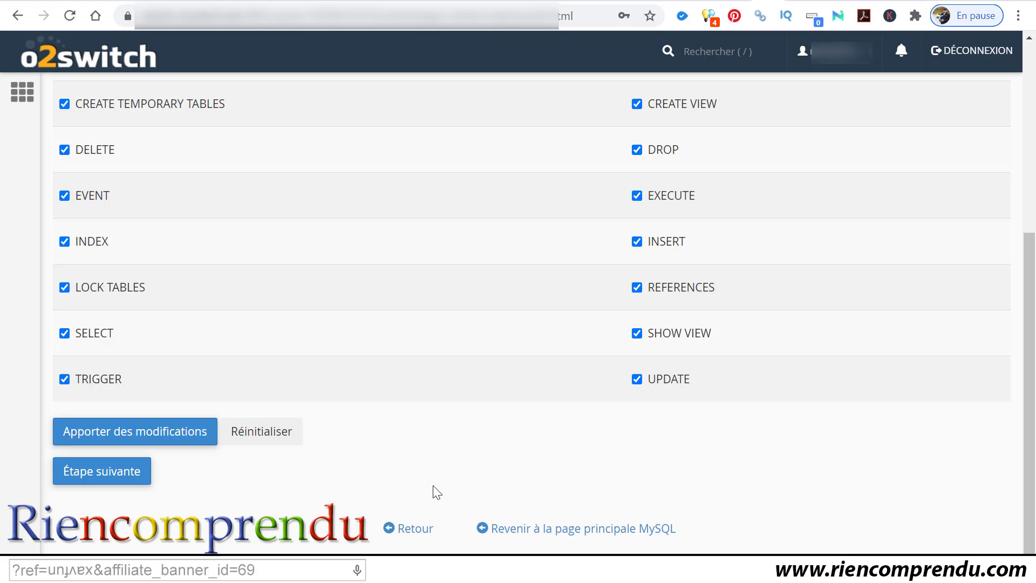
{"action": "left_click", "coordinate": [103, 477]}
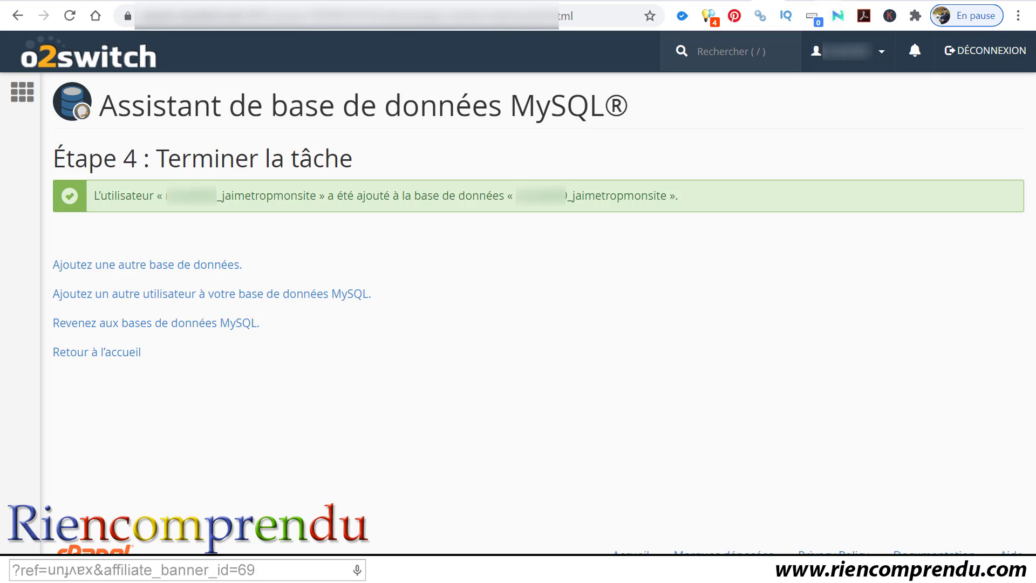
Step: On the WordPress setup page, trim the end off the address and load the shortened site URL
{"action": "left_click", "coordinate": [826, 0]}
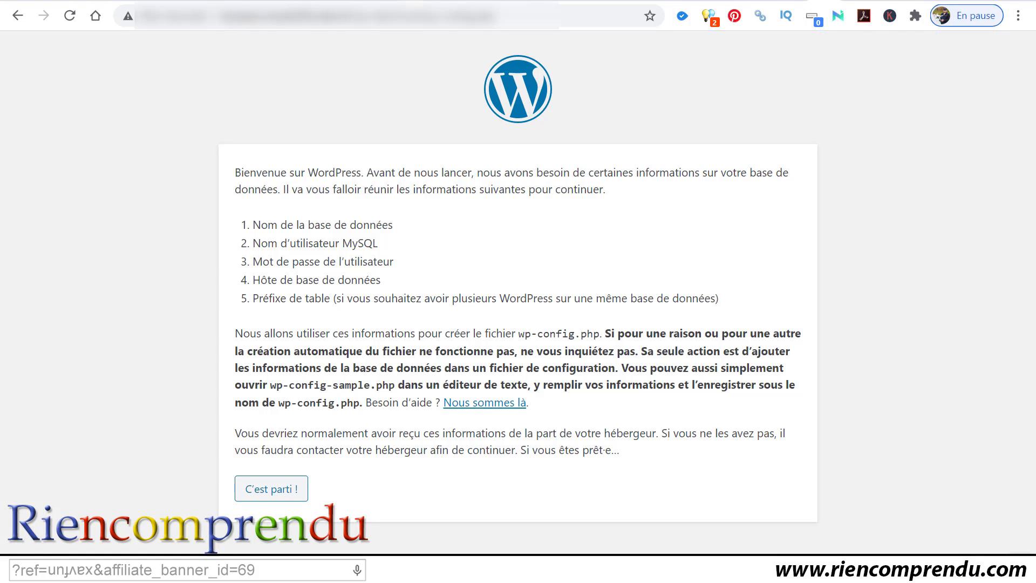
{"action": "left_click", "coordinate": [351, 16]}
{"action": "left_click_drag", "start_coordinate": [354, 18], "coordinate": [623, 18]}
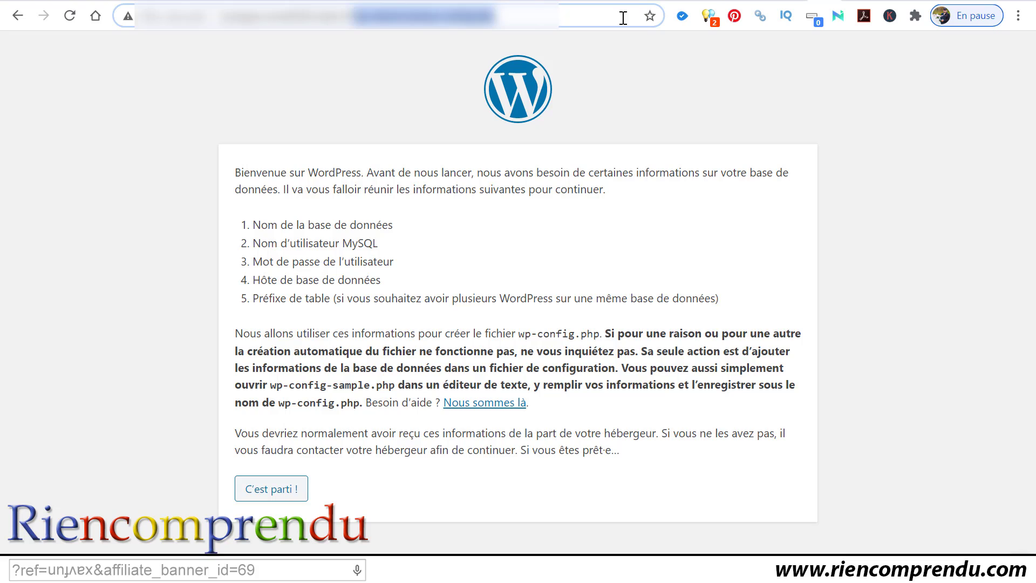
{"action": "key", "text": "BackSpace"}
{"action": "key", "text": "Return"}
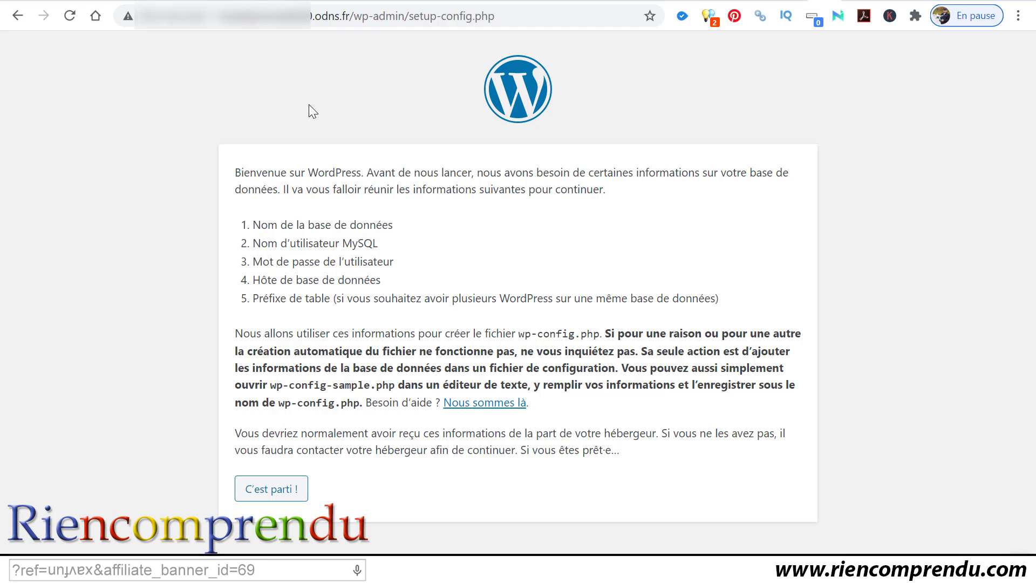
Step: Replace wp-admin/setup-config.php with installer.php in the address and load it, which returns 404
{"action": "left_click", "coordinate": [368, 12]}
{"action": "left_click", "coordinate": [365, 16]}
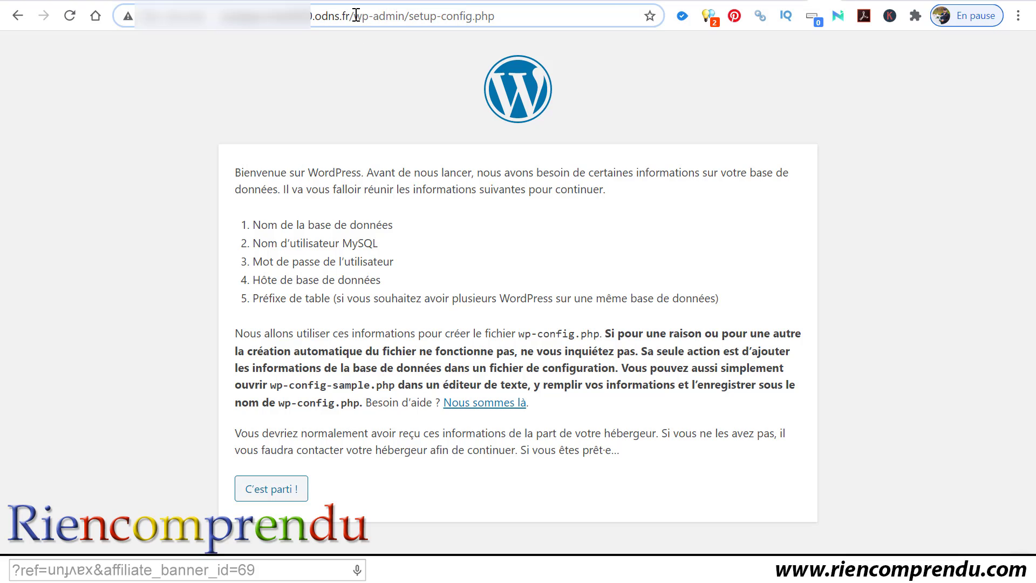
{"action": "double_click", "coordinate": [357, 16]}
{"action": "left_click_drag", "start_coordinate": [393, 21], "coordinate": [619, 29]}
{"action": "key", "text": "BackSpace"}
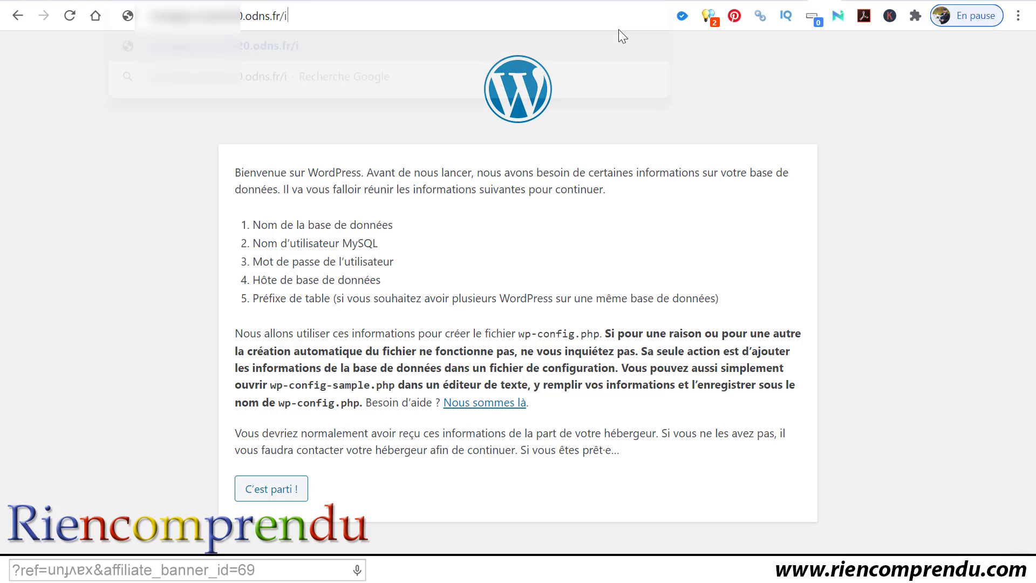
{"action": "type", "text": "installer.php"}
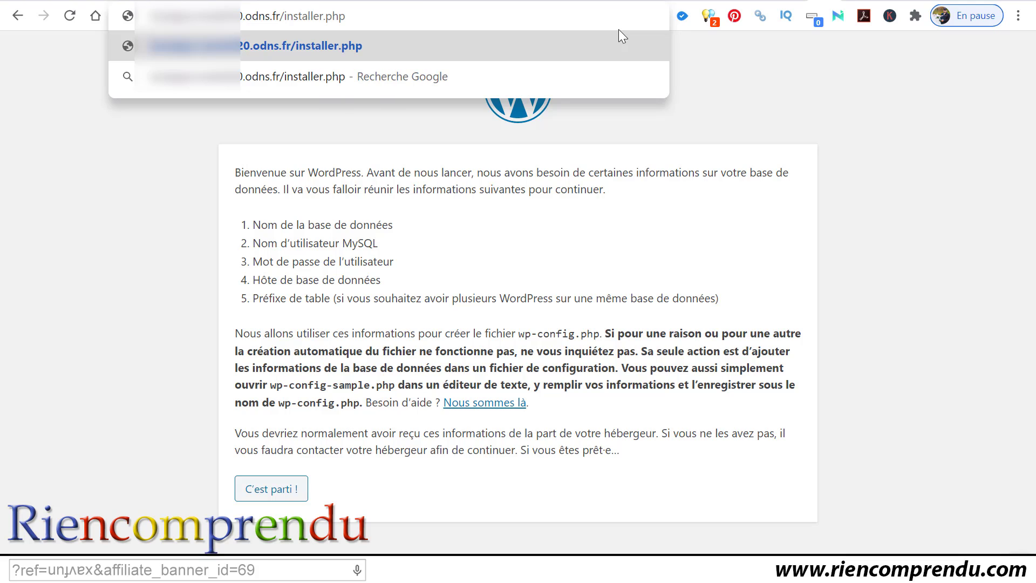
{"action": "key", "text": "Return"}
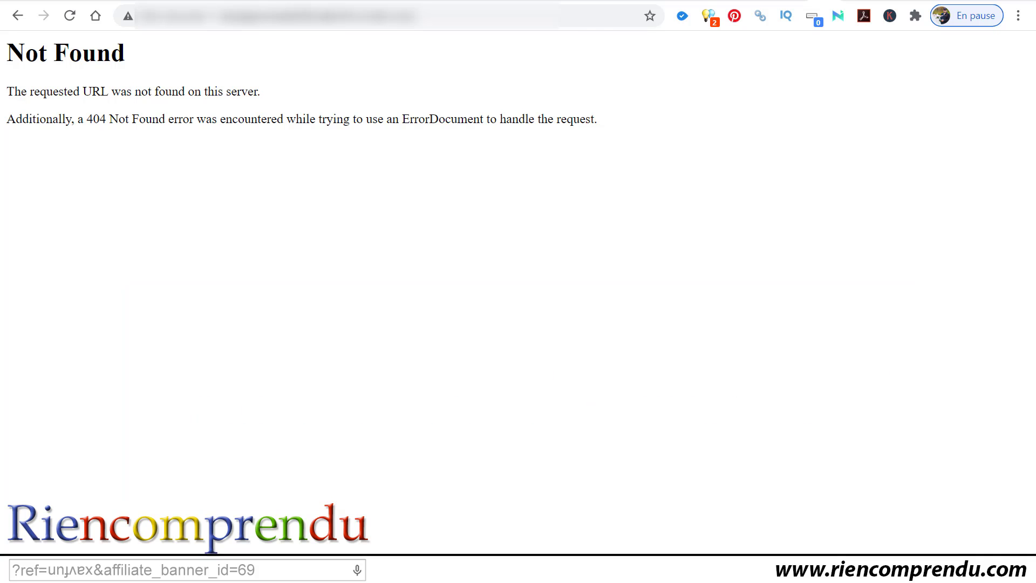
Step: Queue the Duplicator archive zip and installer.php, then upload both to the server's root folder
{"action": "key", "text": "alt+Tab"}
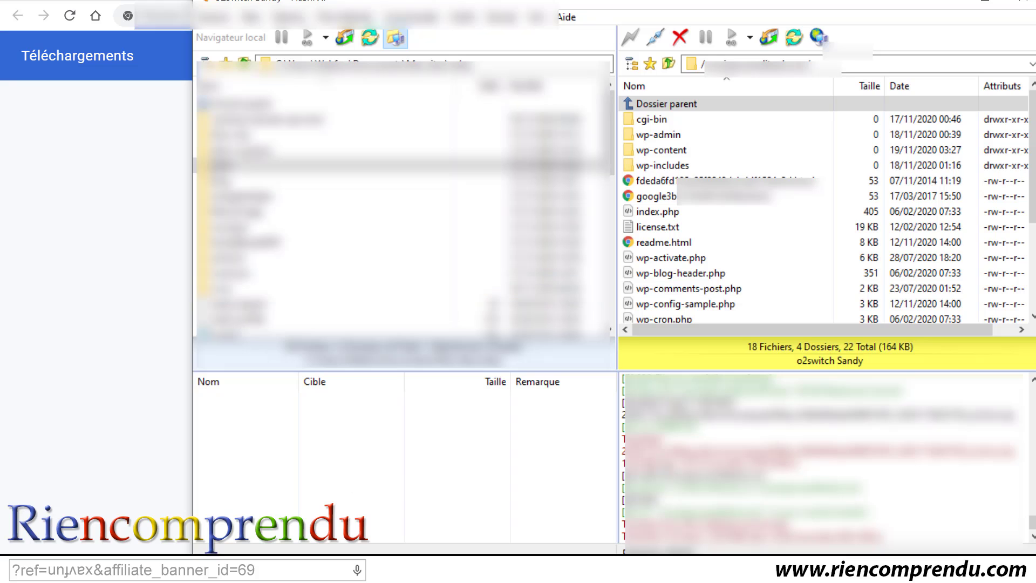
{"action": "left_click_drag", "start_coordinate": [570, 439], "coordinate": [371, 483]}
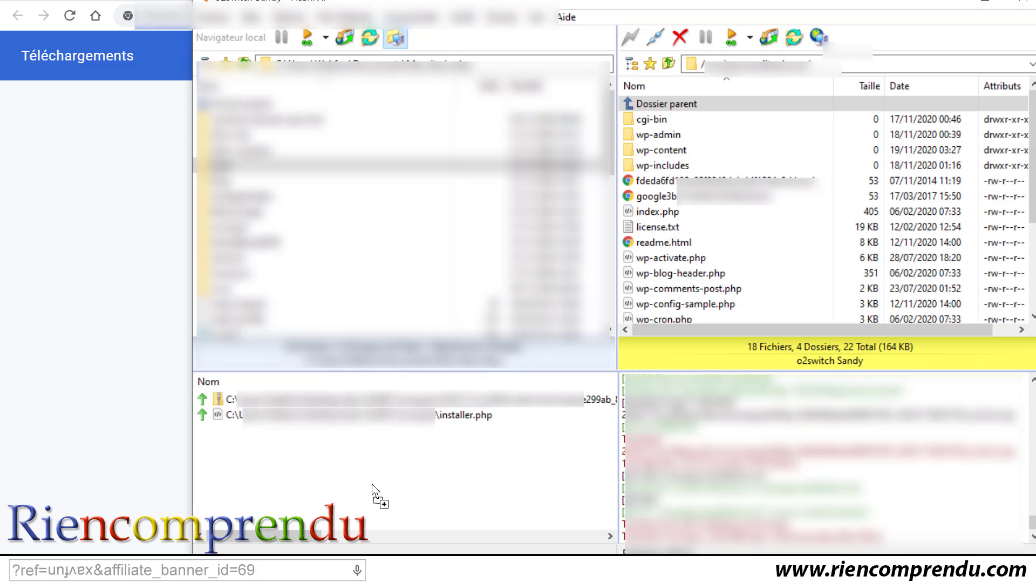
{"action": "left_click_drag", "start_coordinate": [276, 502], "coordinate": [227, 405]}
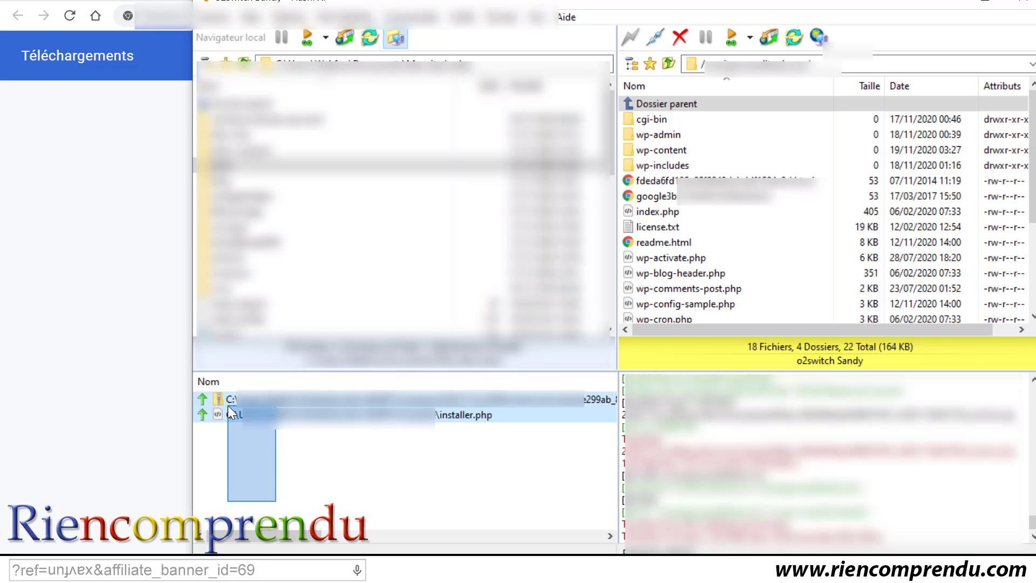
{"action": "right_click", "coordinate": [228, 405]}
{"action": "left_click", "coordinate": [270, 427]}
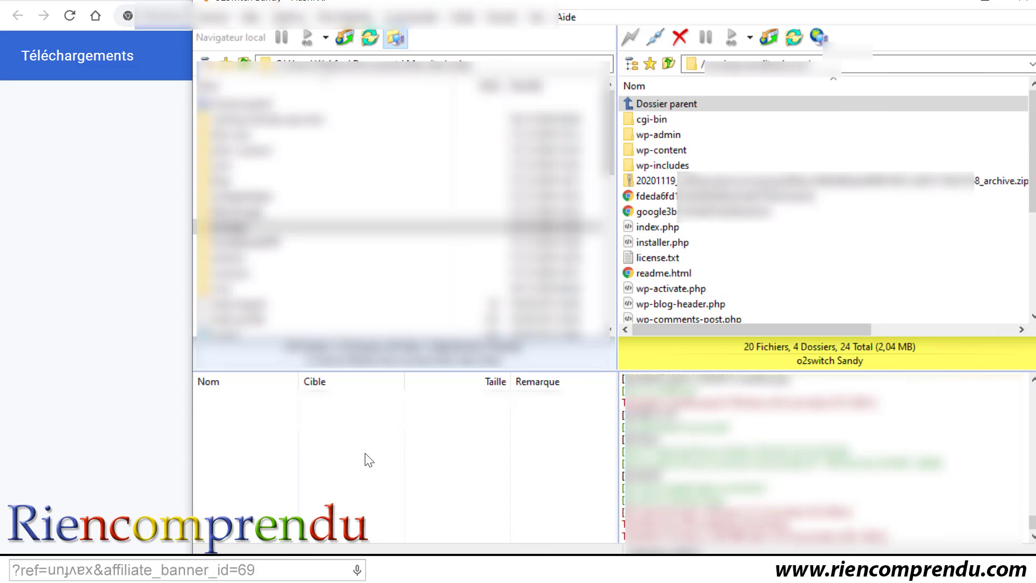
Step: Back in Chrome, reload the installer.php tab to show Duplicator's Step 1 Deployment page
{"action": "left_click", "coordinate": [91, 397]}
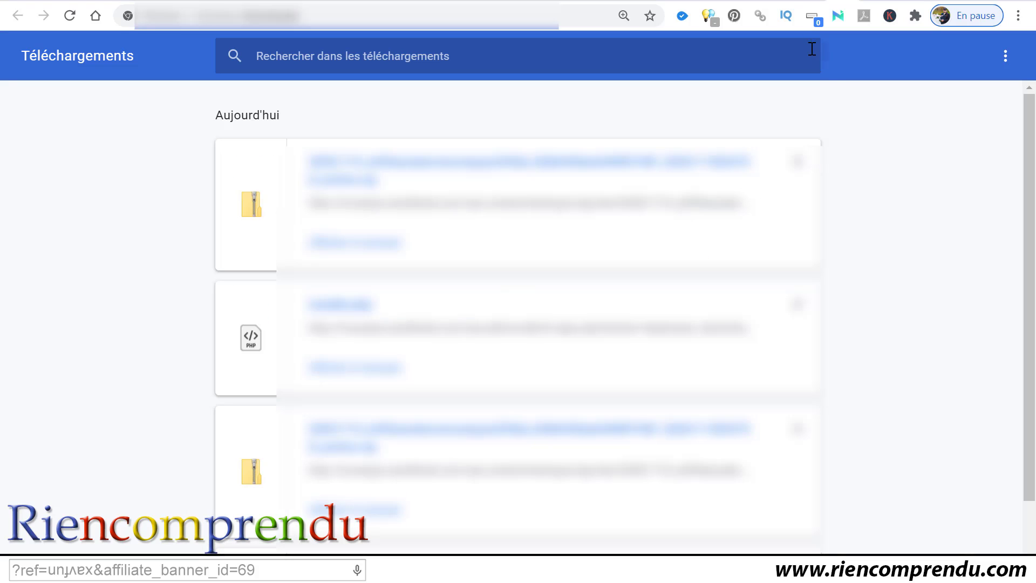
{"action": "left_click", "coordinate": [809, 1]}
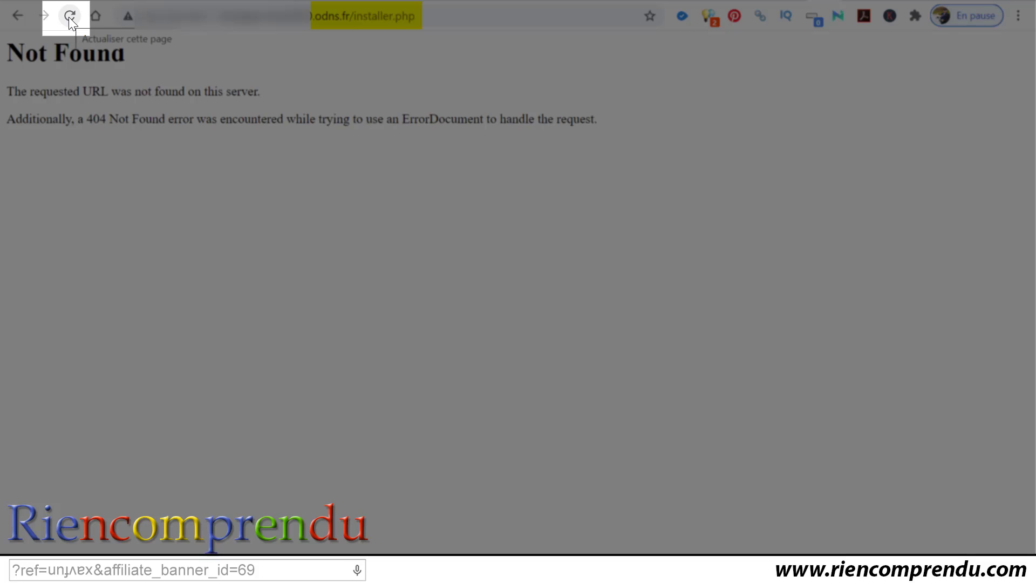
{"action": "left_click", "coordinate": [69, 17]}
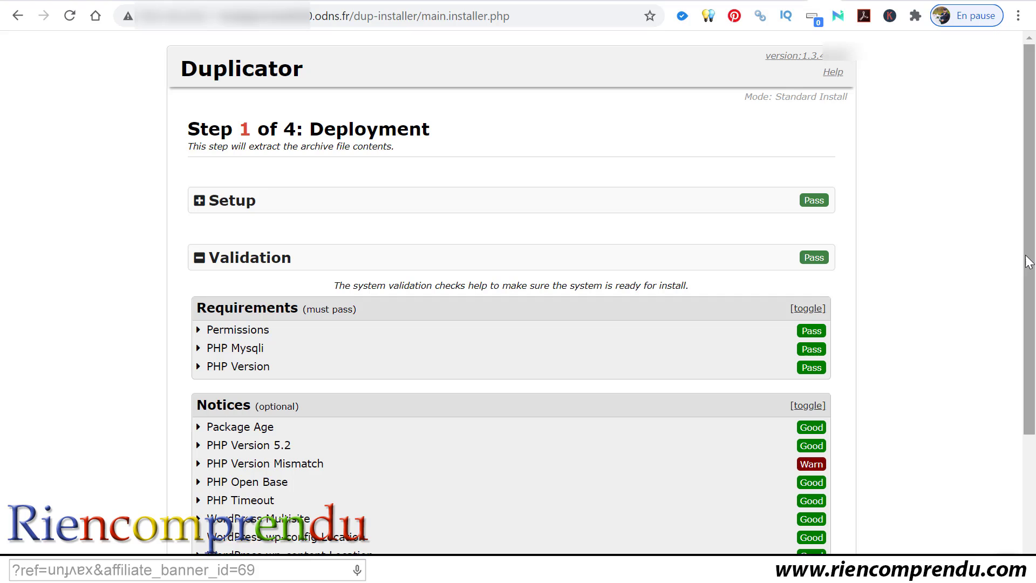
Step: Expand the PHP Version Mismatch warning, accept all terms and notices, and continue to archive extraction
{"action": "left_click_drag", "start_coordinate": [1028, 261], "coordinate": [1031, 343]}
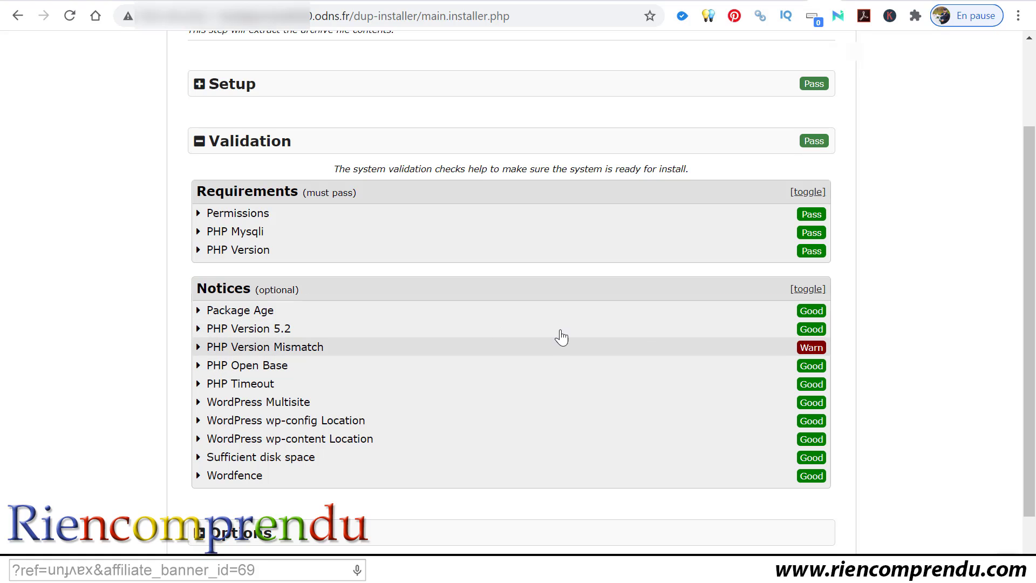
{"action": "left_click", "coordinate": [198, 348]}
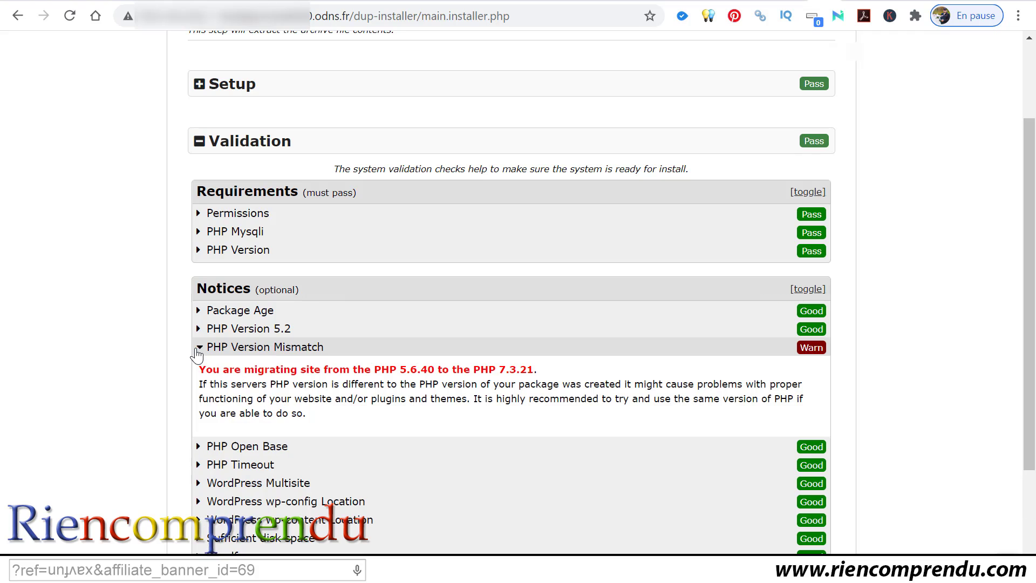
{"action": "scroll", "coordinate": [550, 327], "scroll_direction": "down", "scroll_amount": 1}
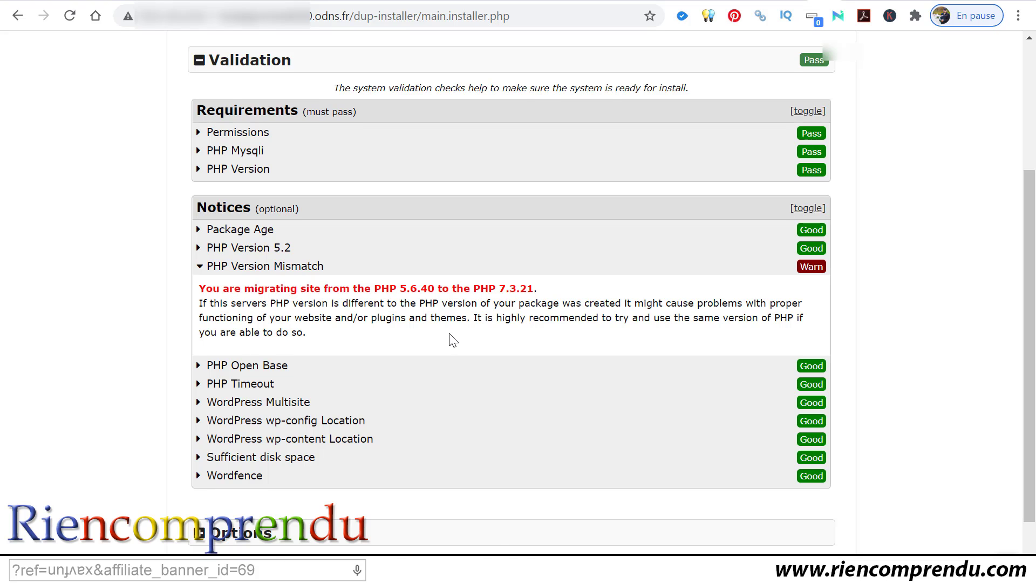
{"action": "scroll", "coordinate": [448, 340], "scroll_direction": "down", "scroll_amount": 1}
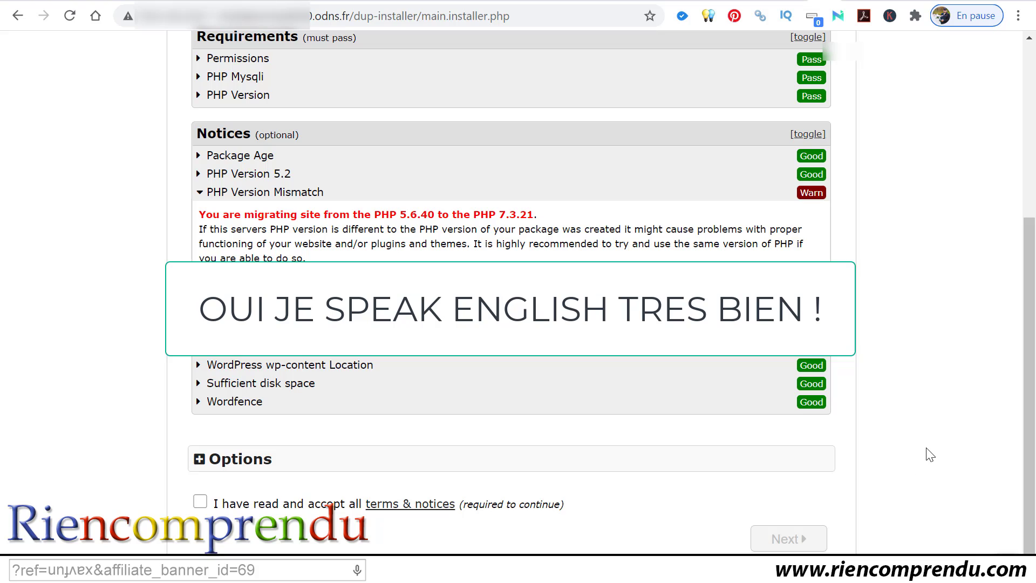
{"action": "left_click", "coordinate": [200, 502]}
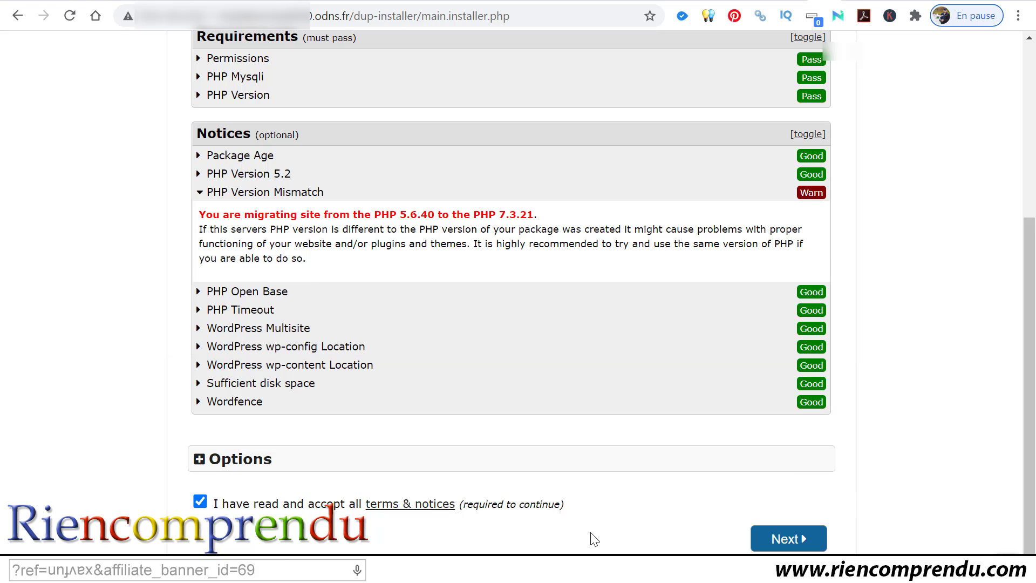
{"action": "left_click", "coordinate": [789, 538]}
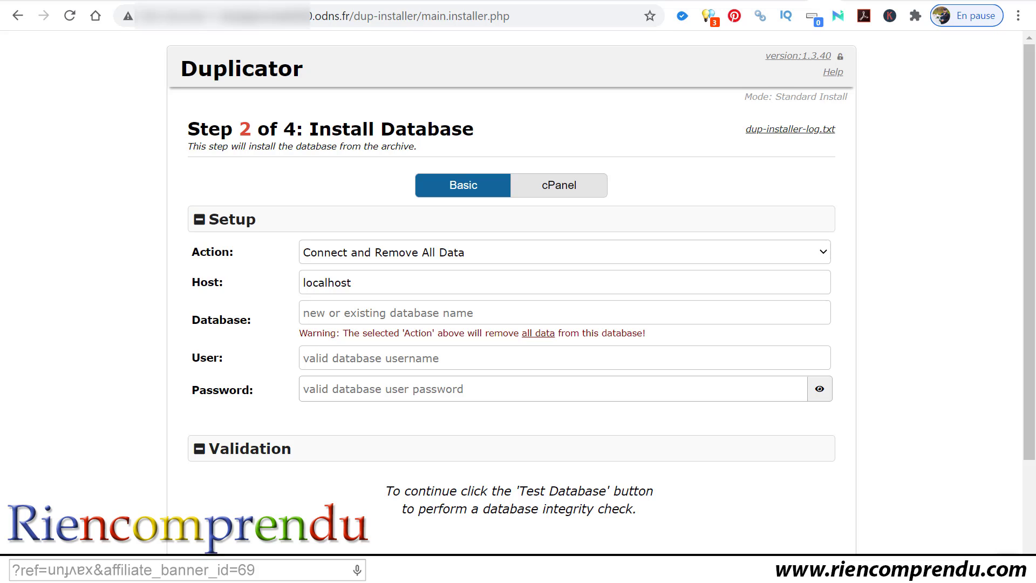
Step: Paste the database name, username and password from the notes into the Step 2 form
{"action": "key", "text": "alt+Tab"}
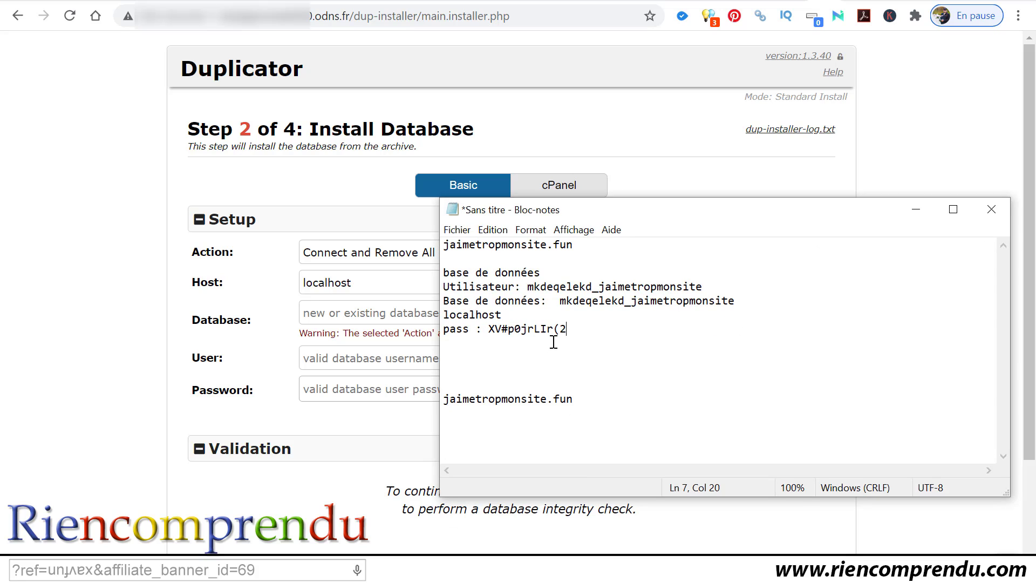
{"action": "left_click", "coordinate": [915, 212]}
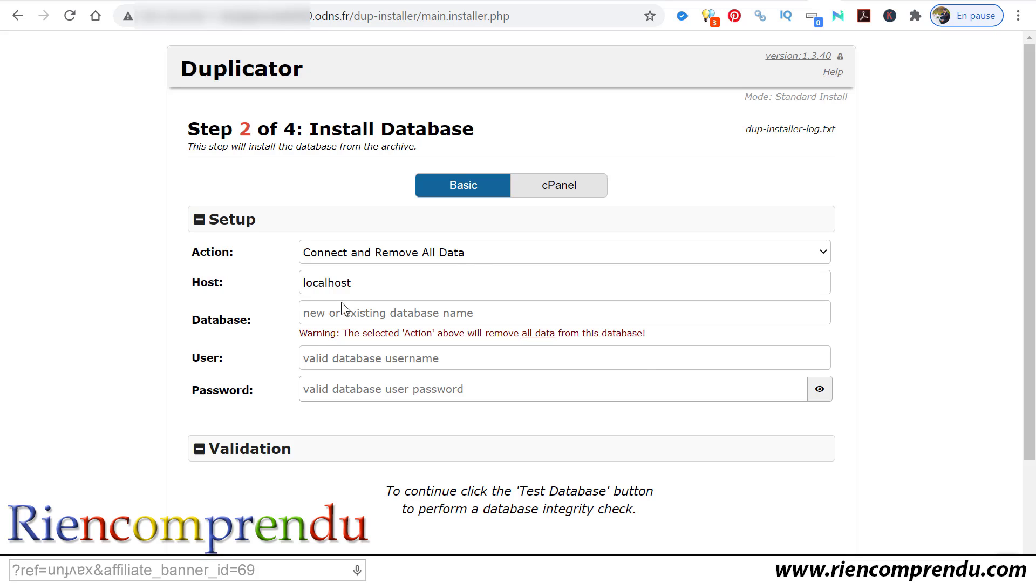
{"action": "left_click", "coordinate": [348, 314]}
{"action": "key", "text": "ctrl+v"}
{"action": "left_click", "coordinate": [458, 365]}
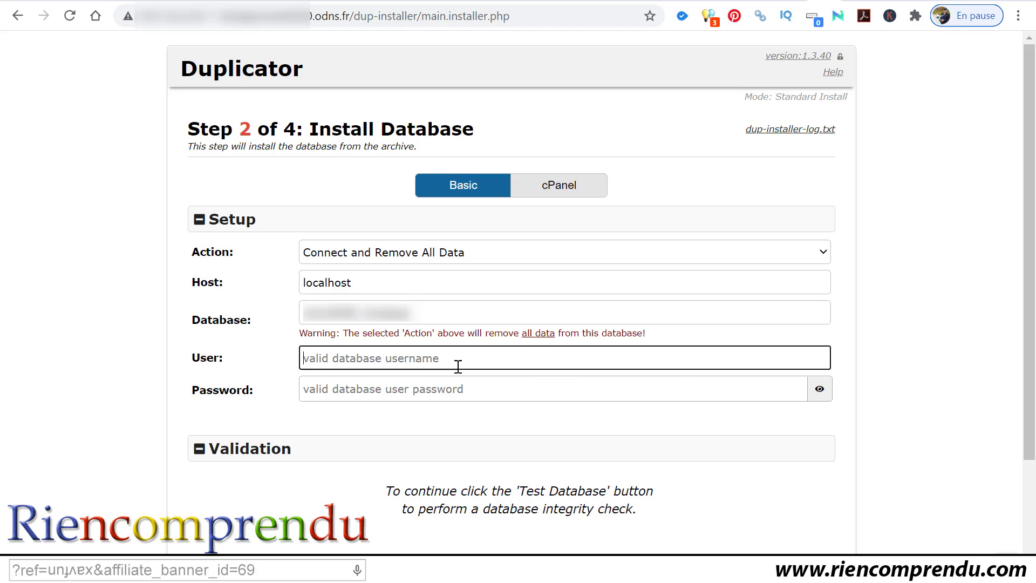
{"action": "key", "text": "ctrl+v"}
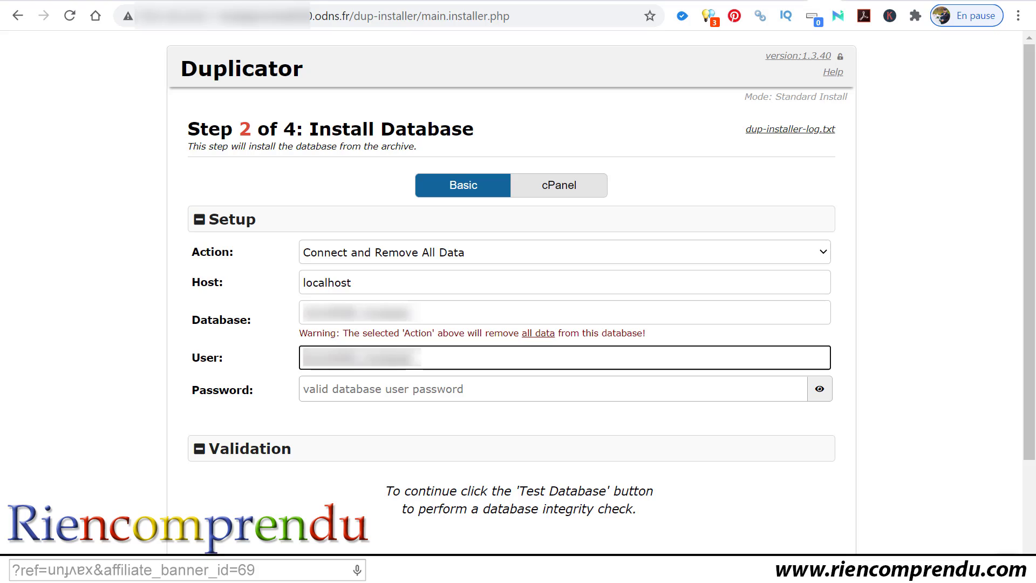
{"action": "left_click", "coordinate": [458, 395]}
{"action": "key", "text": "ctrl+v"}
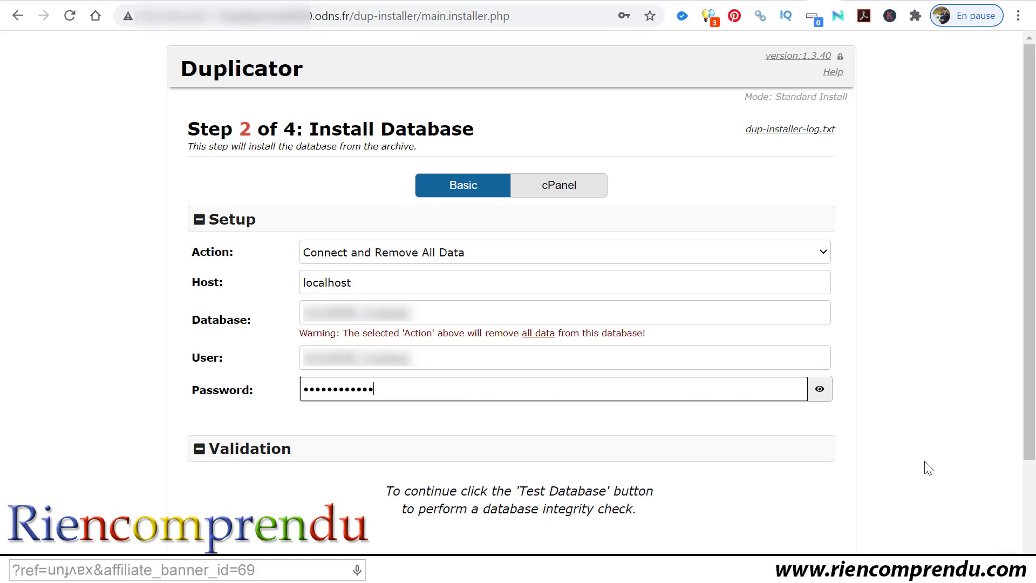
{"action": "left_click", "coordinate": [949, 476]}
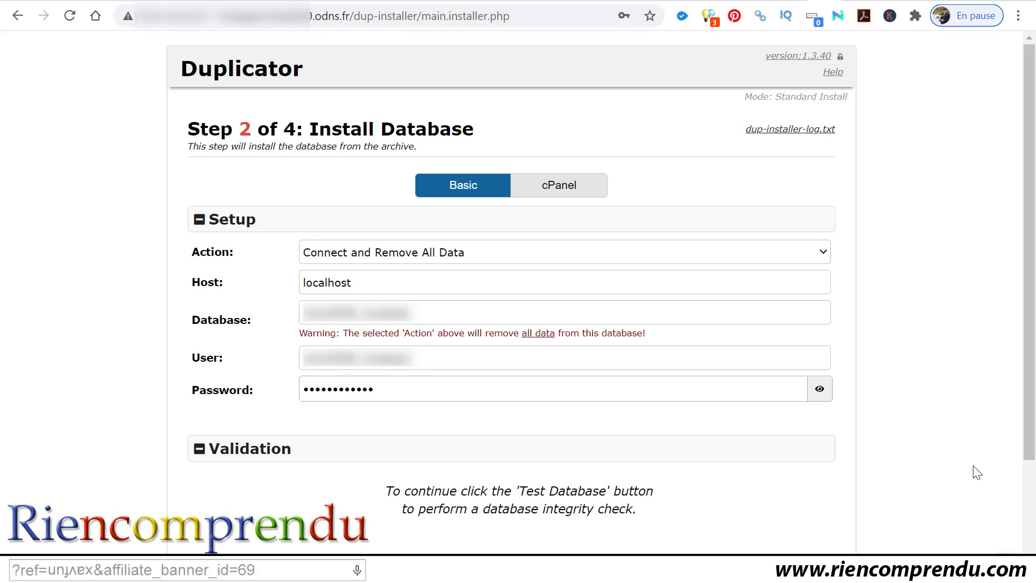
Step: Test the database connection, confirm the install, and dismiss Chrome's save-password offer
{"action": "left_click_drag", "start_coordinate": [1029, 393], "coordinate": [1016, 549]}
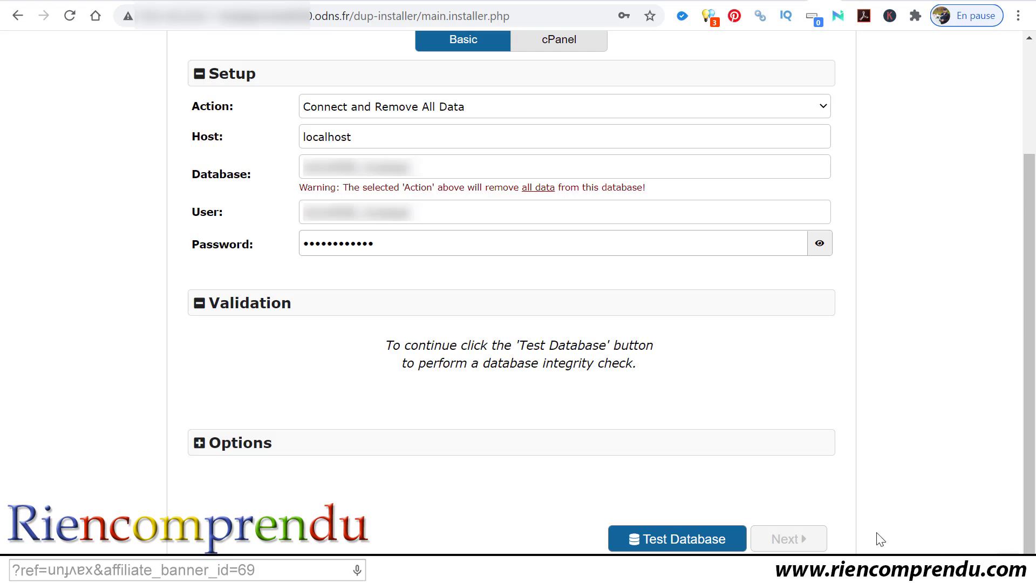
{"action": "left_click", "coordinate": [657, 539]}
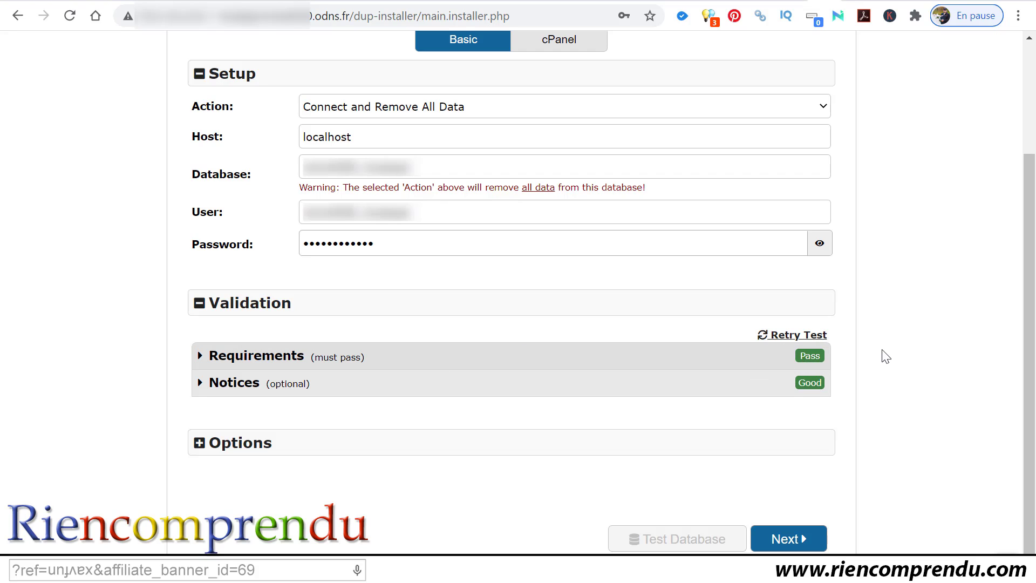
{"action": "left_click", "coordinate": [792, 538]}
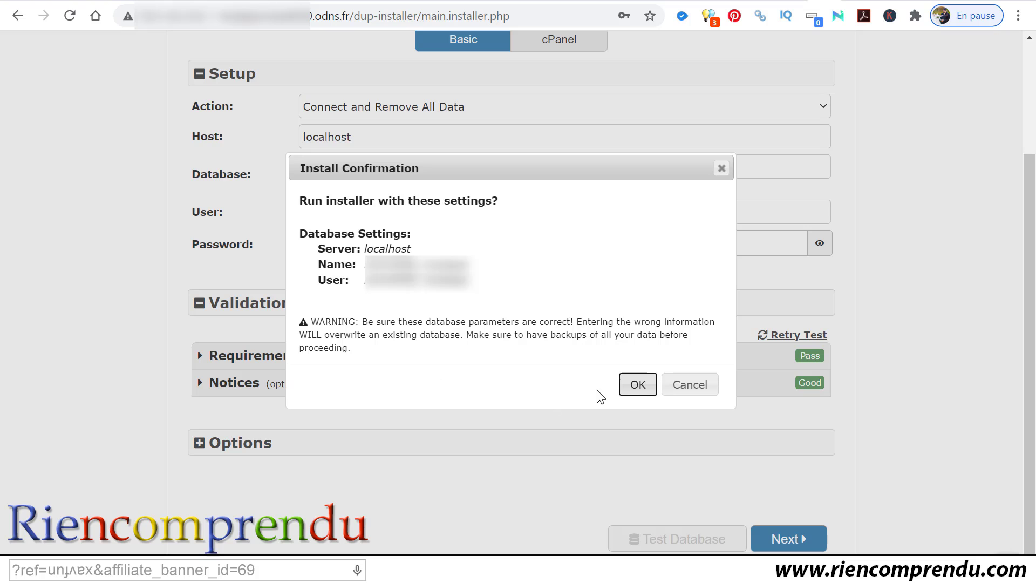
{"action": "left_click", "coordinate": [638, 385]}
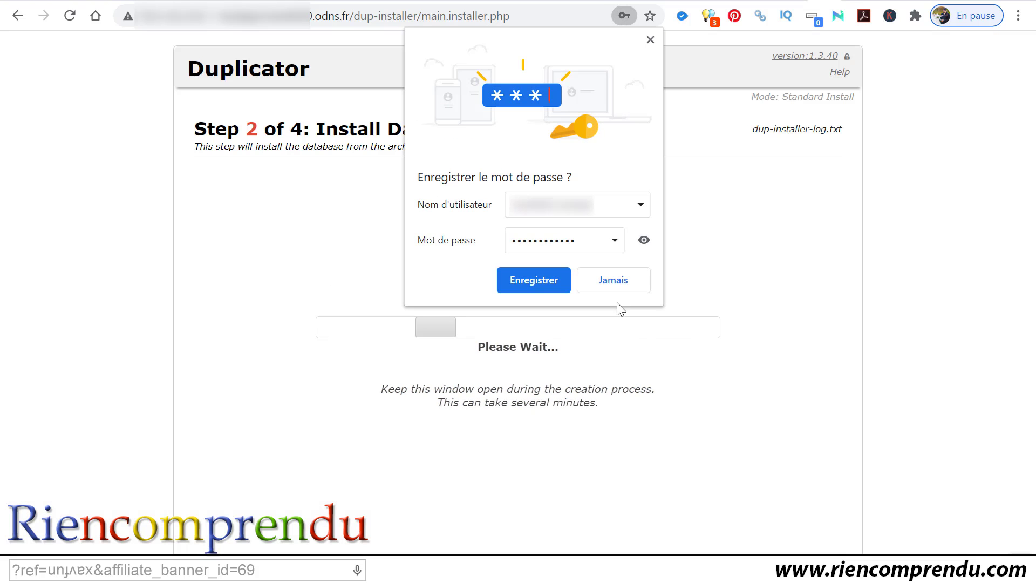
{"action": "left_click", "coordinate": [650, 40]}
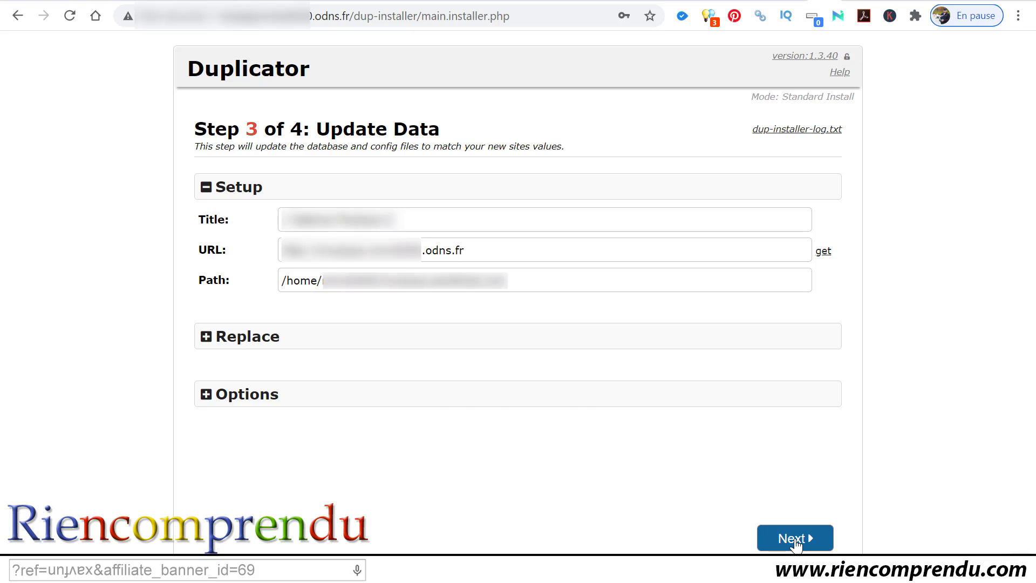
Step: Keep the prefilled site title, .odns.fr URL and /home/ path and run the data update
{"action": "left_click", "coordinate": [796, 539]}
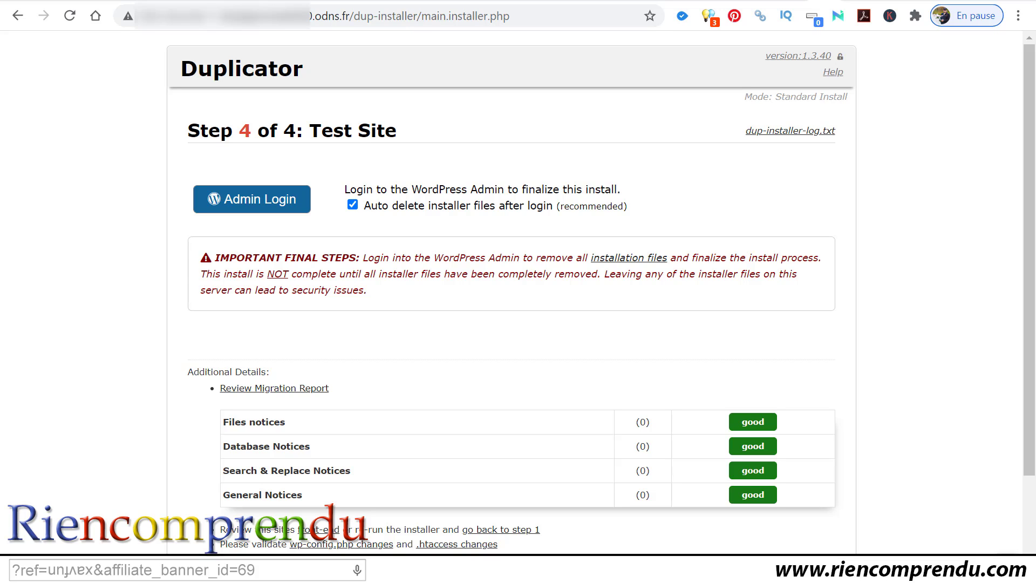
{"action": "left_click", "coordinate": [215, 188]}
{"action": "left_click", "coordinate": [259, 205]}
Step: Log in to WordPress admin with the saved username and password, ticking 'Se souvenir de moi'
{"action": "left_click", "coordinate": [275, 212]}
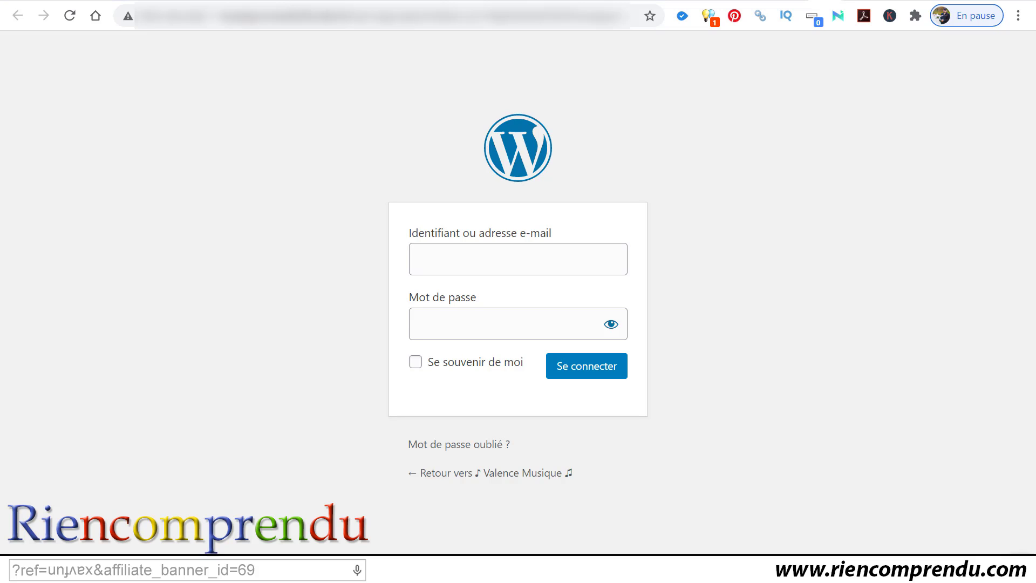
{"action": "left_click", "coordinate": [612, 254]}
{"action": "key", "text": "ctrl+v"}
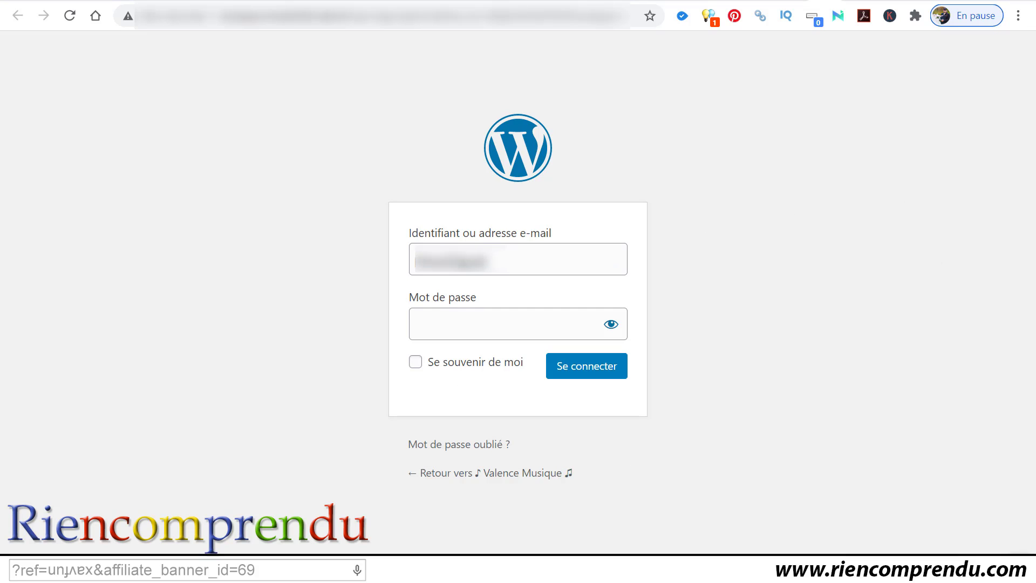
{"action": "left_click", "coordinate": [548, 314]}
{"action": "key", "text": "ctrl+v"}
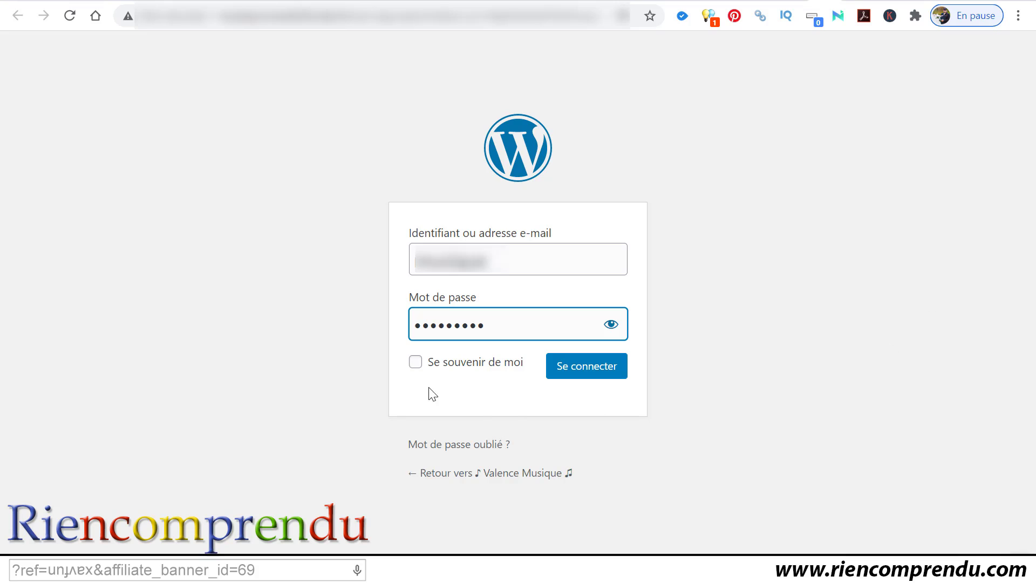
{"action": "left_click", "coordinate": [426, 363]}
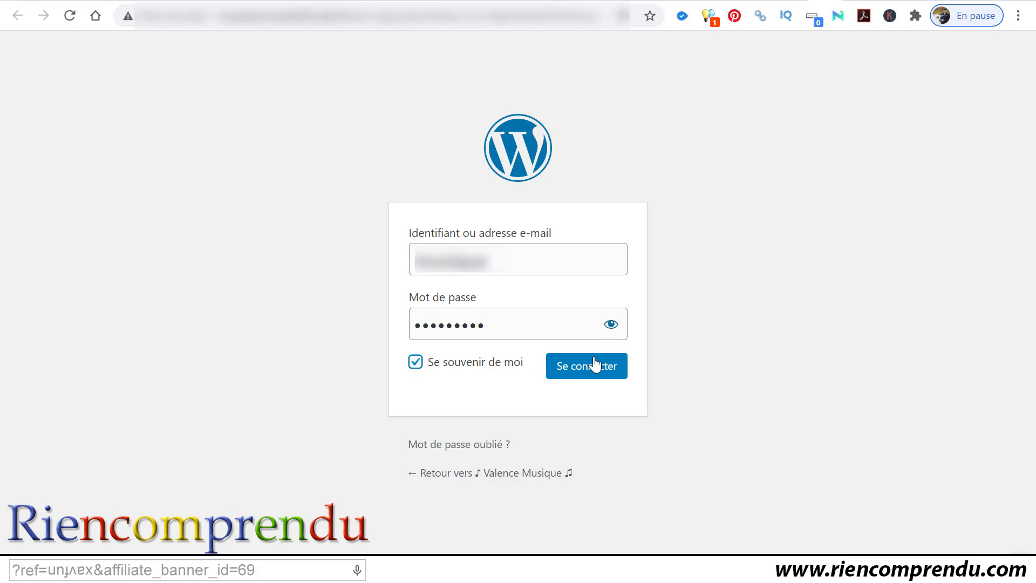
{"action": "left_click", "coordinate": [600, 364]}
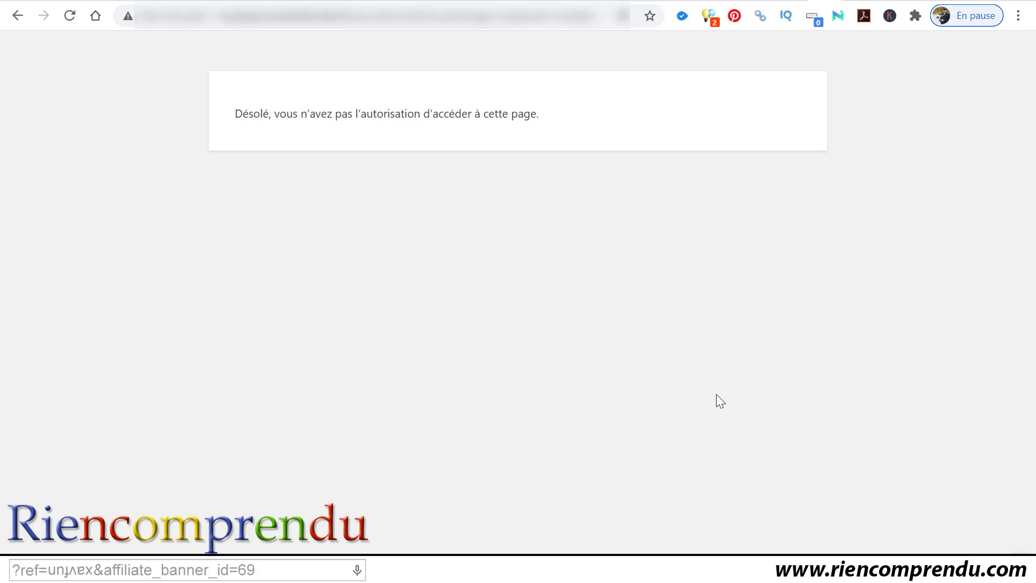
Step: Trim the trailing path from the address to load the migrated Valence Musique home page
{"action": "left_click", "coordinate": [406, 16]}
{"action": "left_click", "coordinate": [362, 15]}
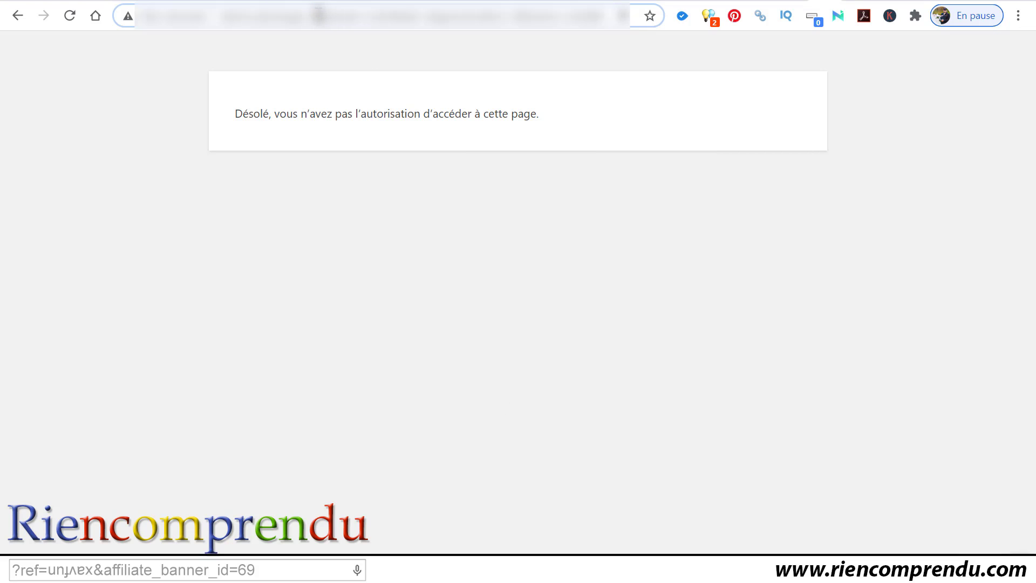
{"action": "left_click_drag", "start_coordinate": [278, 16], "coordinate": [174, 19]}
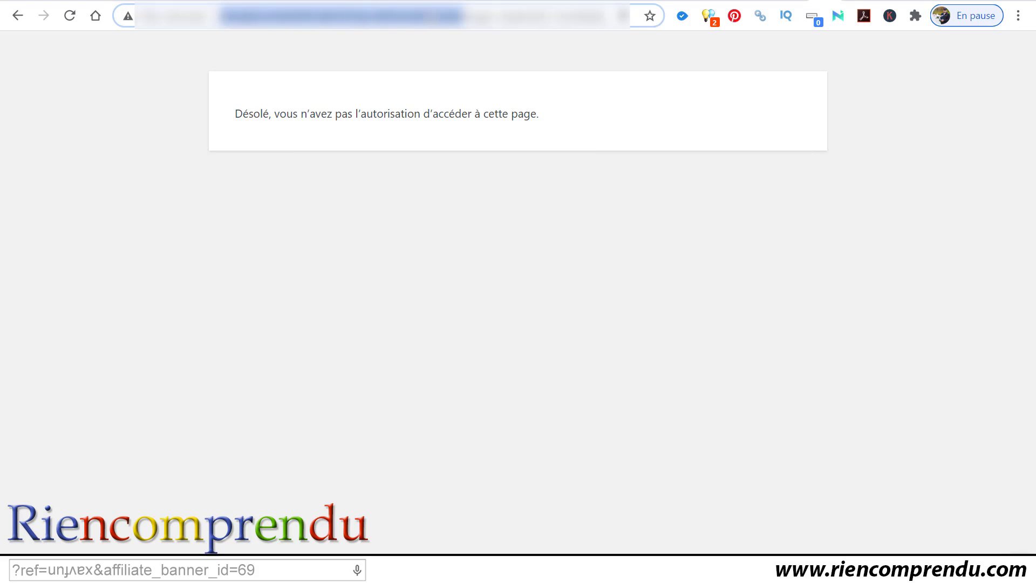
{"action": "left_click", "coordinate": [426, 15]}
{"action": "double_click", "coordinate": [354, 15]}
{"action": "left_click_drag", "start_coordinate": [387, 16], "coordinate": [837, 63]}
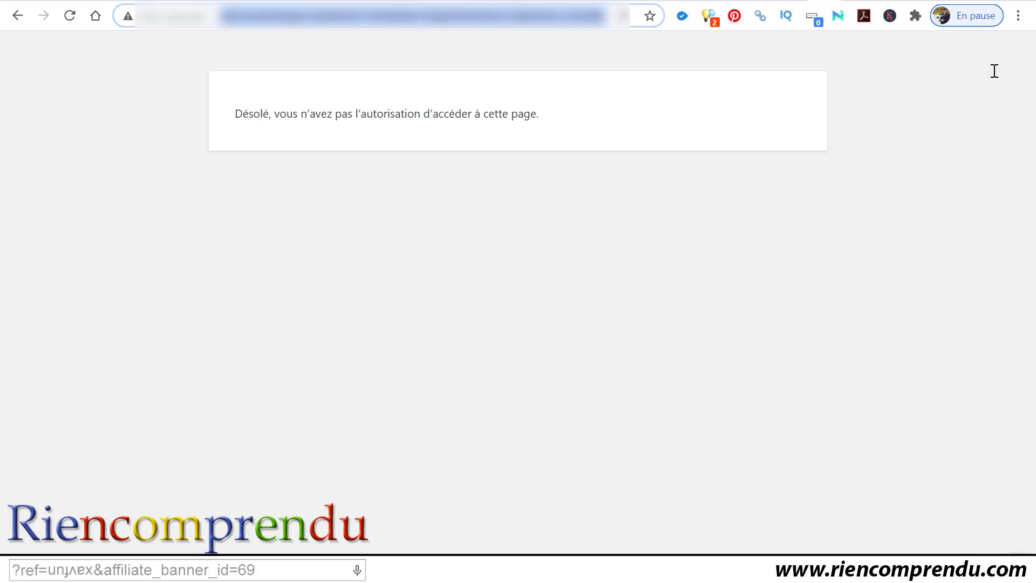
{"action": "key", "text": "BackSpace"}
{"action": "key", "text": "Return"}
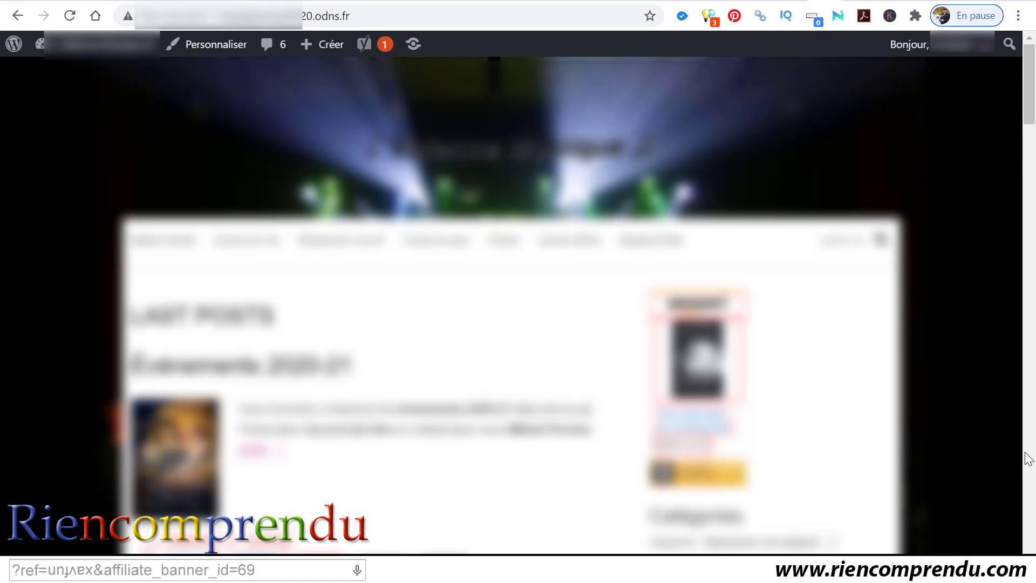
Step: Append 'admin' to the .odns.fr site address to load the wp-admin dashboard
{"action": "scroll", "coordinate": [983, 415], "scroll_direction": "down", "scroll_amount": 12}
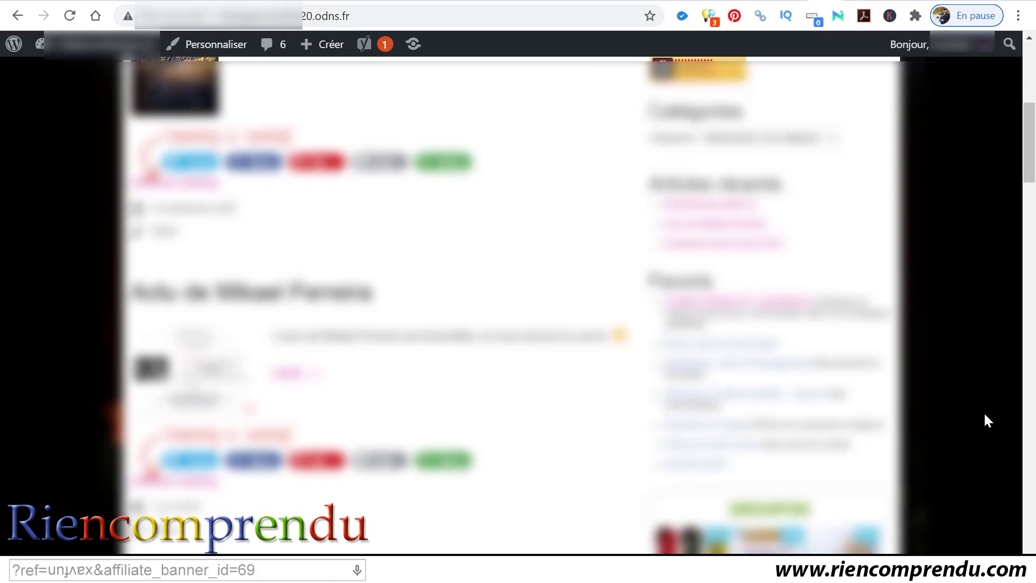
{"action": "scroll", "coordinate": [983, 411], "scroll_direction": "up", "scroll_amount": 10}
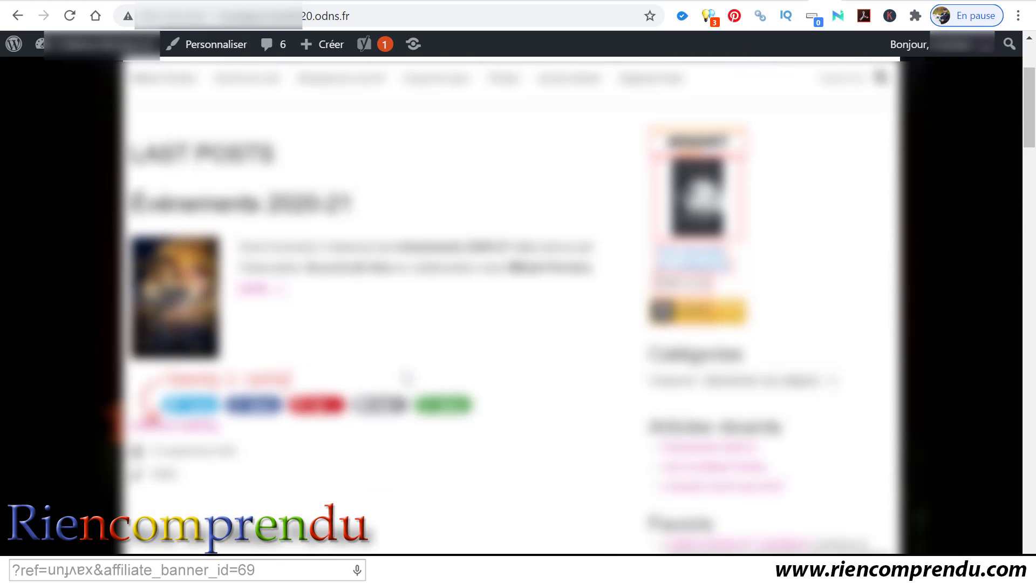
{"action": "left_click", "coordinate": [388, 18]}
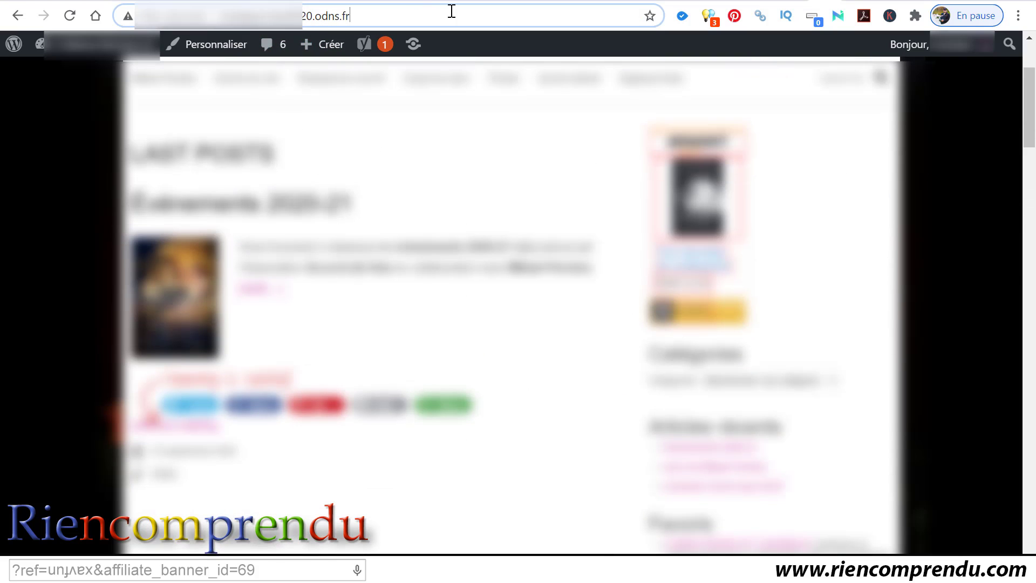
{"action": "left_click", "coordinate": [451, 11]}
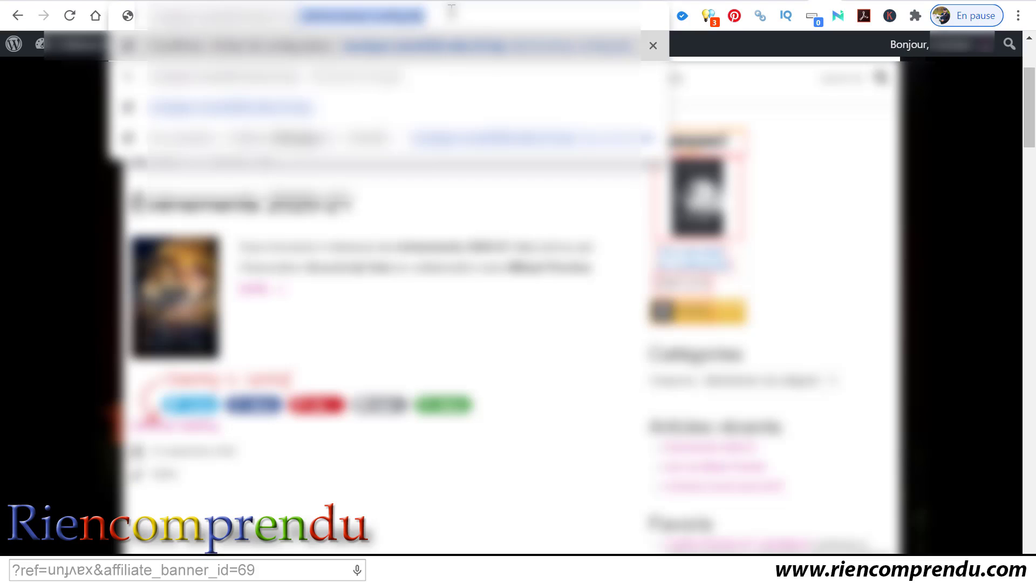
{"action": "type", "text": "admin"}
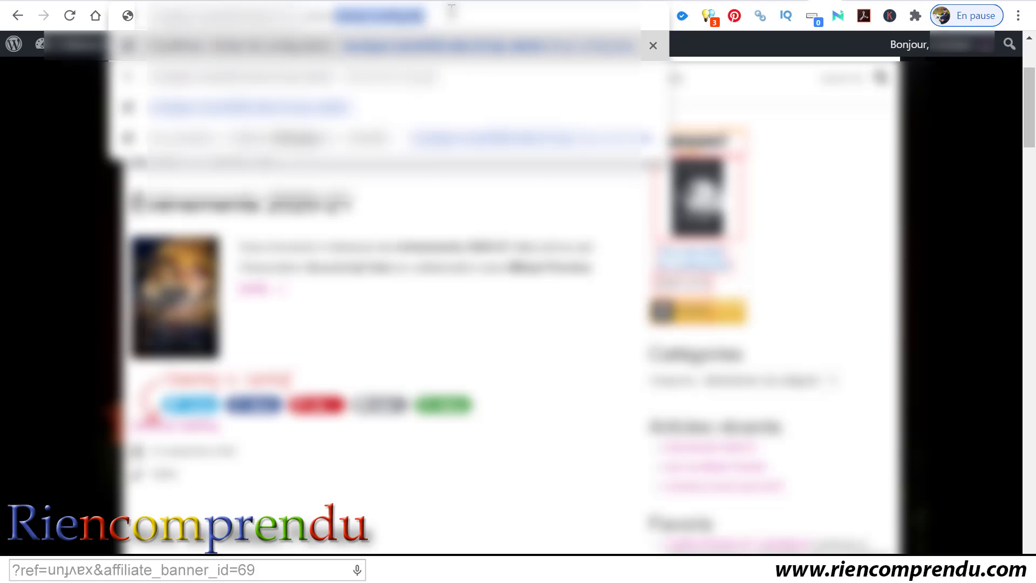
{"action": "key", "text": "Return"}
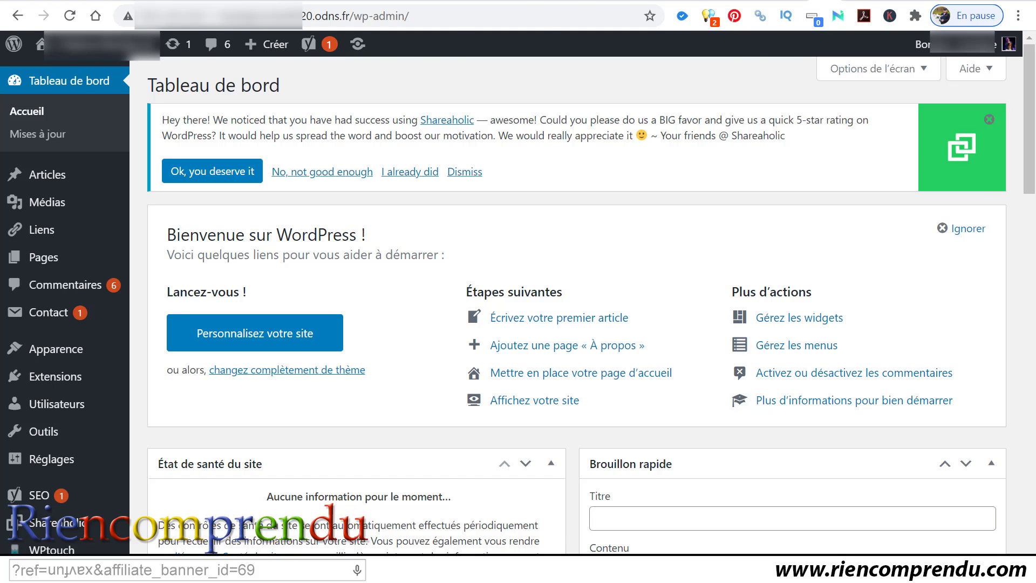
{"action": "key", "text": "alt+Tab"}
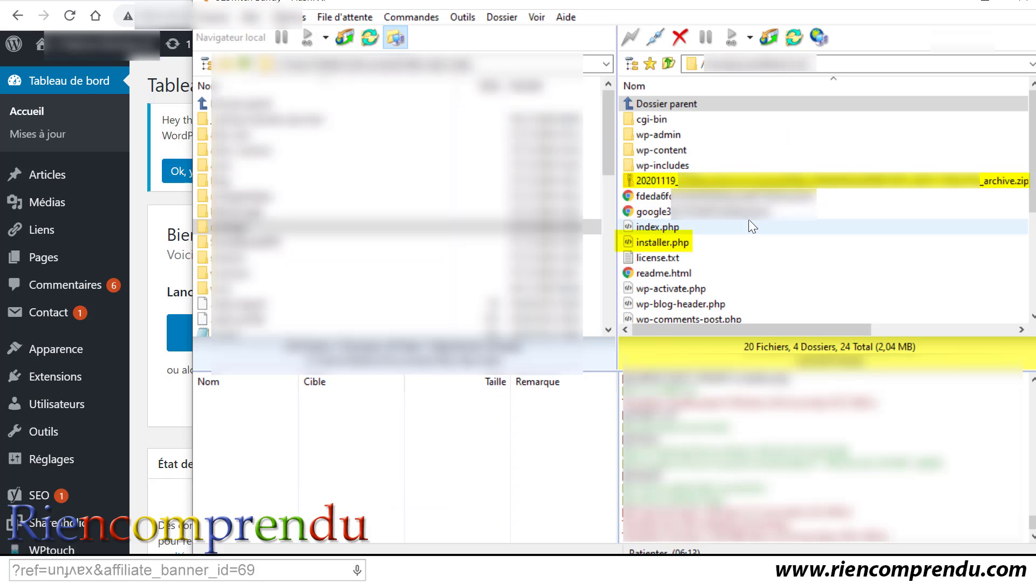
{"action": "left_click", "coordinate": [868, 184]}
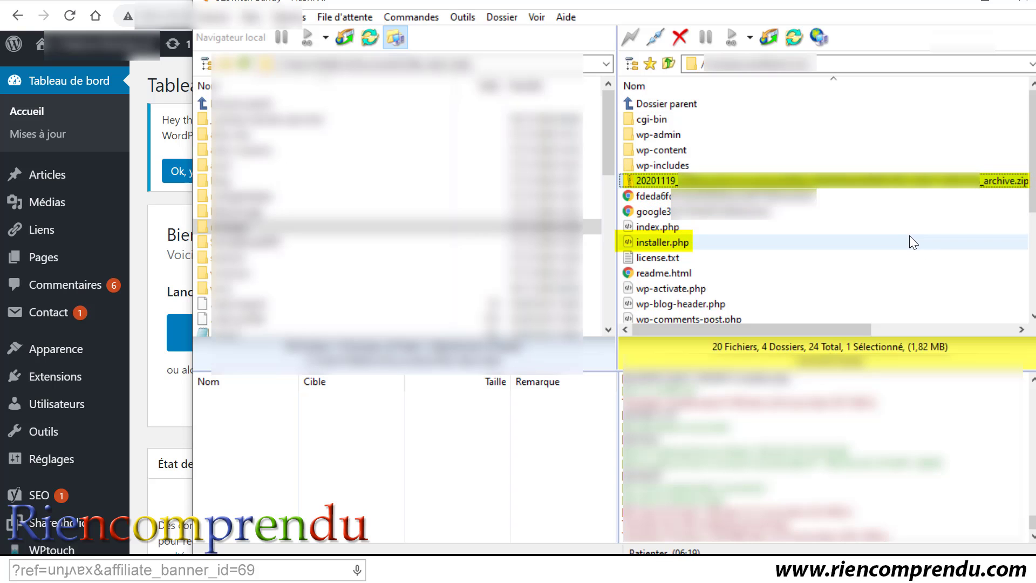
{"action": "left_click", "coordinate": [891, 243], "text": "ctrl"}
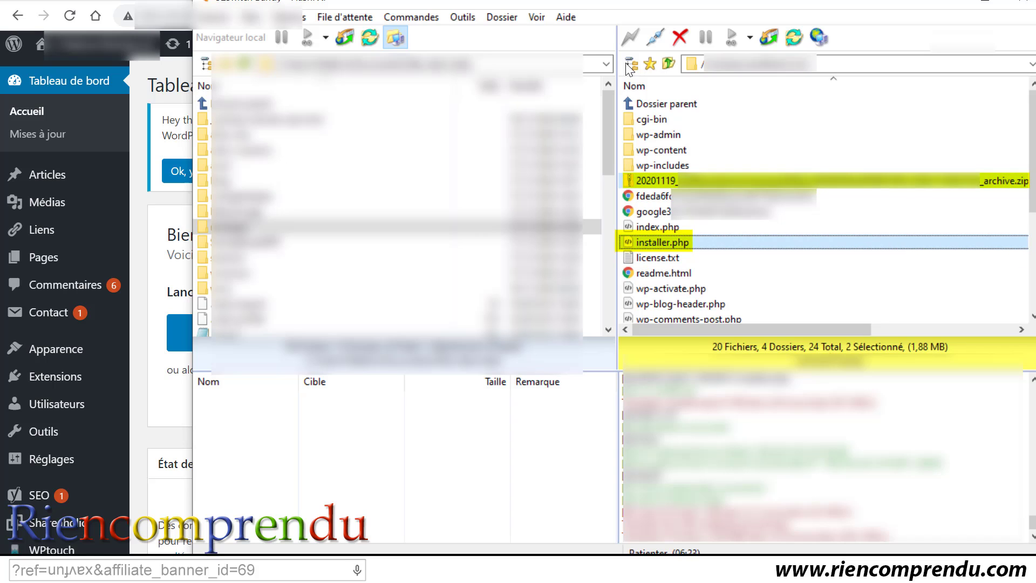
{"action": "left_click", "coordinate": [135, 133]}
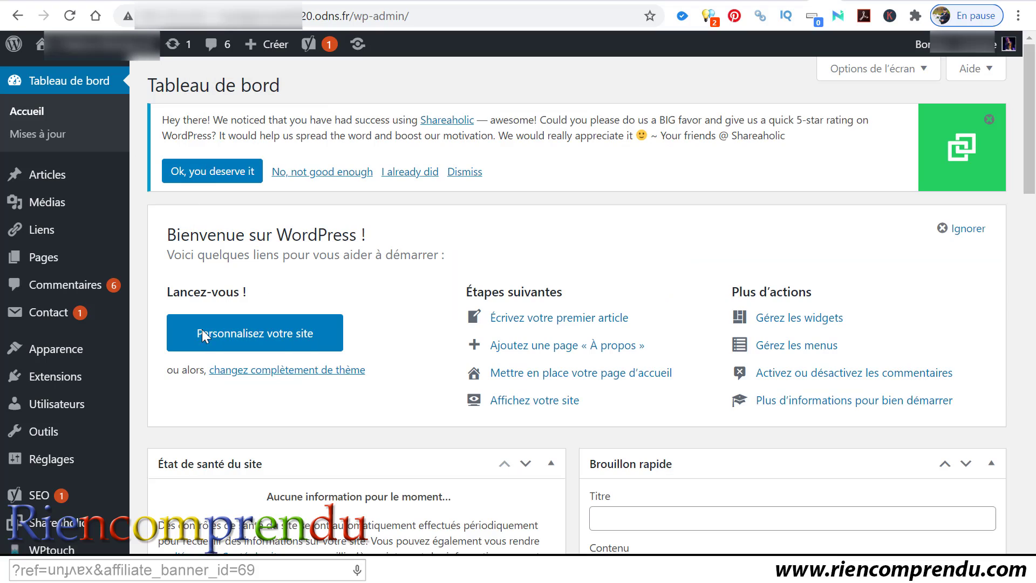
{"action": "scroll", "coordinate": [199, 444], "scroll_direction": "down", "scroll_amount": 3}
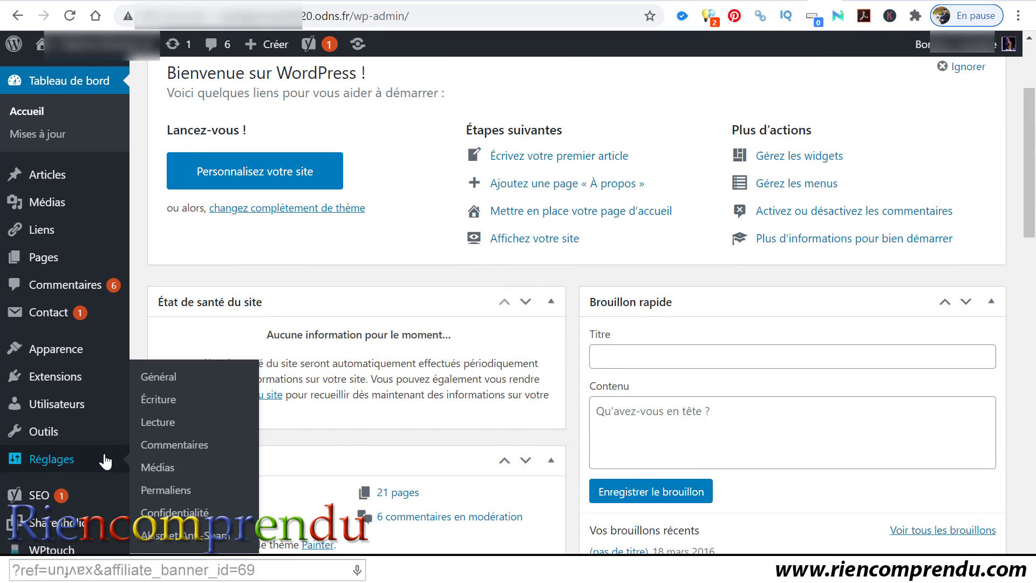
{"action": "mouse_move", "coordinate": [109, 376]}
{"action": "scroll", "coordinate": [109, 378], "scroll_direction": "down", "scroll_amount": 7}
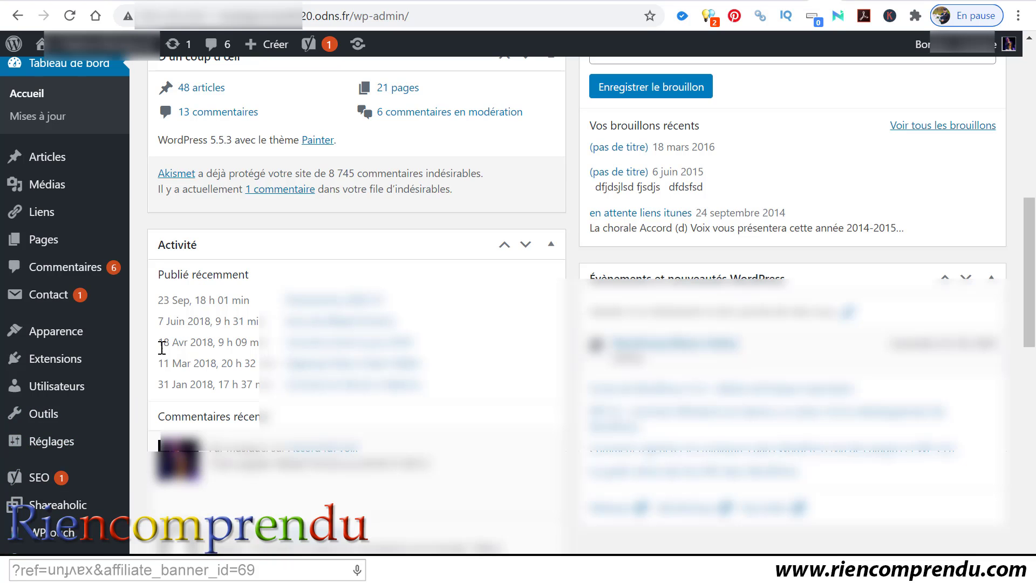
{"action": "scroll", "coordinate": [371, 376], "scroll_direction": "up", "scroll_amount": 4}
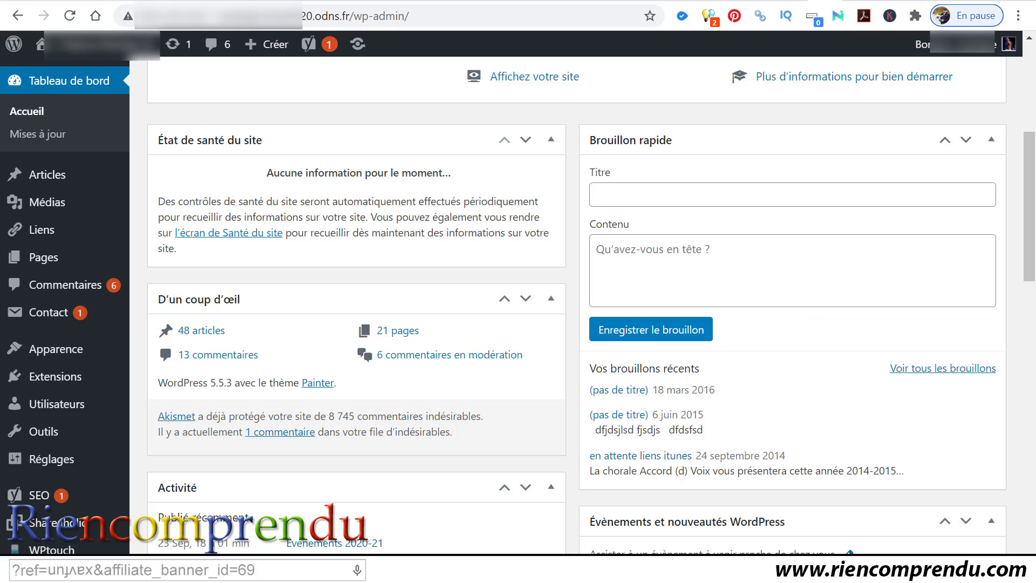
Step: In FileZilla, delete the selected archive zip and installer.php from the server
{"action": "left_click", "coordinate": [701, 570]}
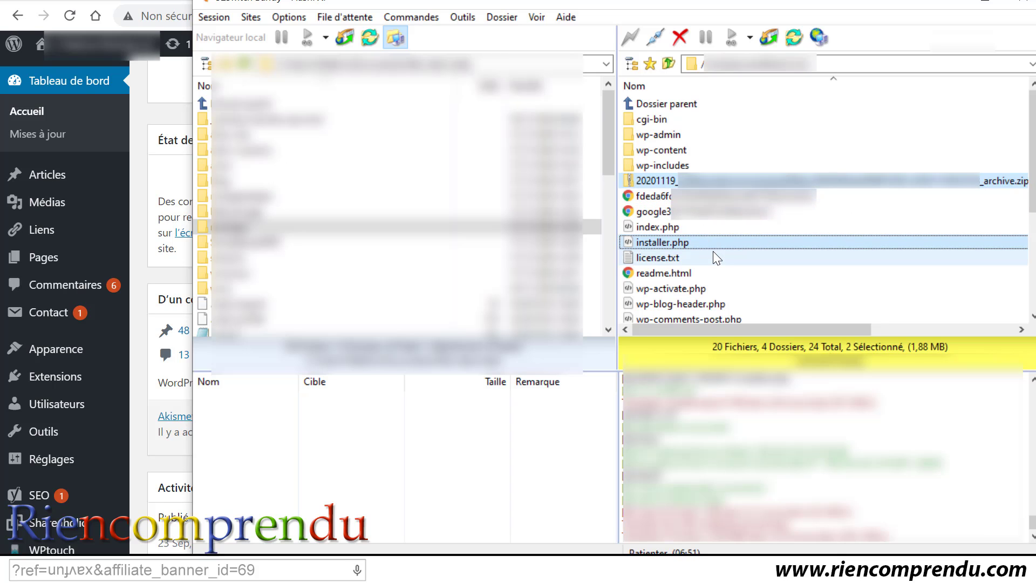
{"action": "key", "text": "Delete"}
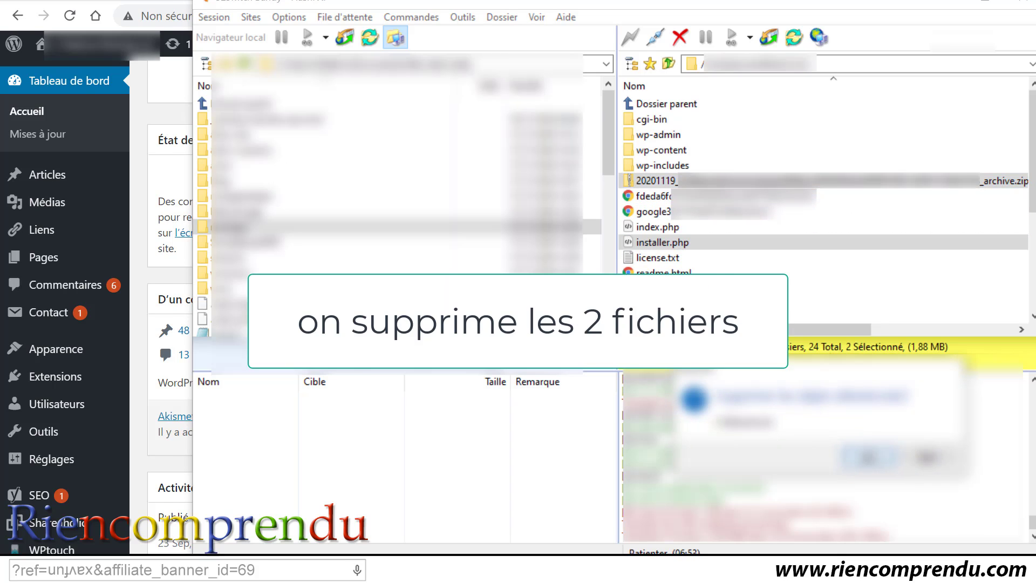
{"action": "key", "text": "Return"}
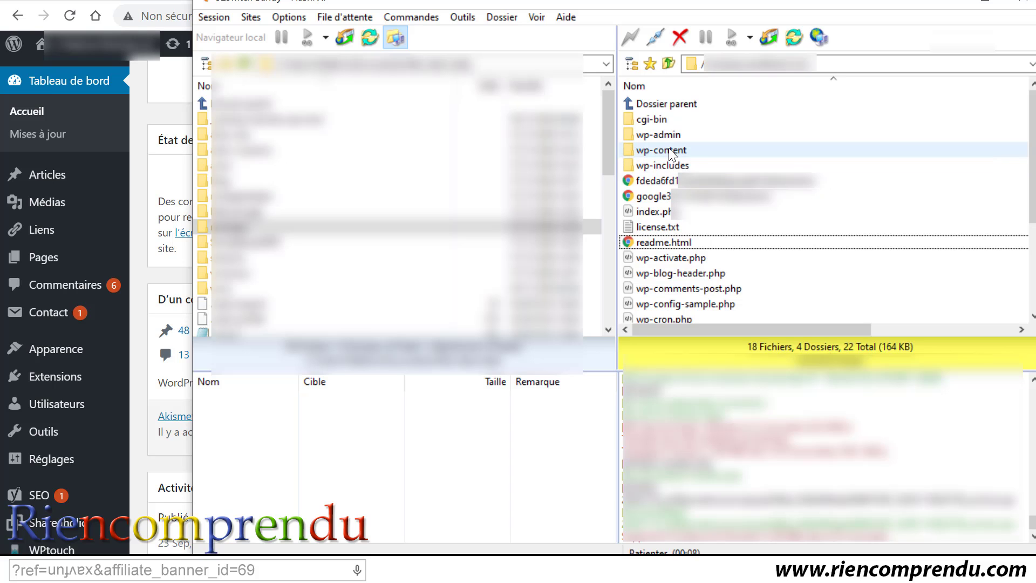
Step: Check the wp-content themes and uploads folders, return to the site root, then go back to the dashboard
{"action": "double_click", "coordinate": [669, 150]}
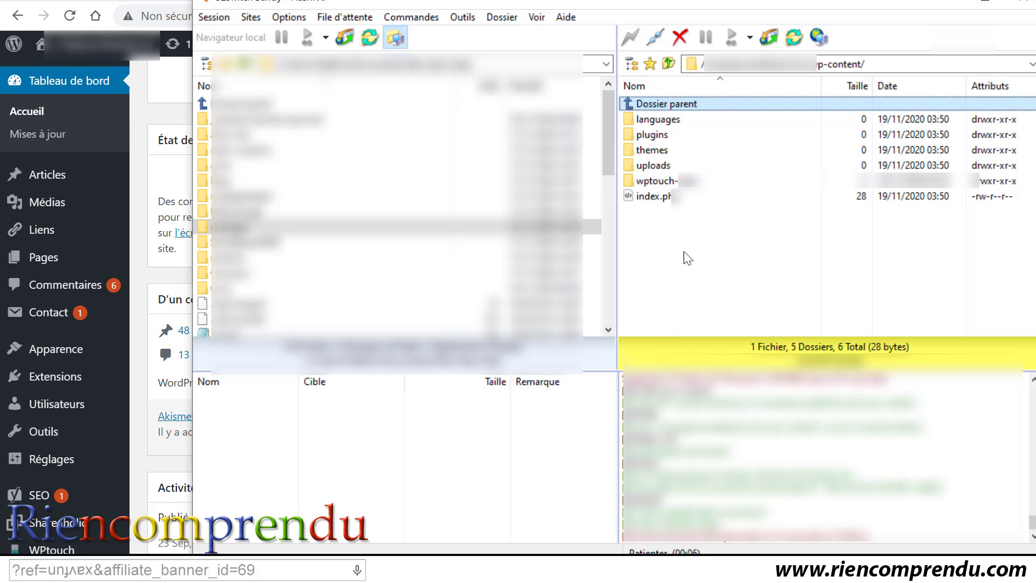
{"action": "double_click", "coordinate": [663, 151]}
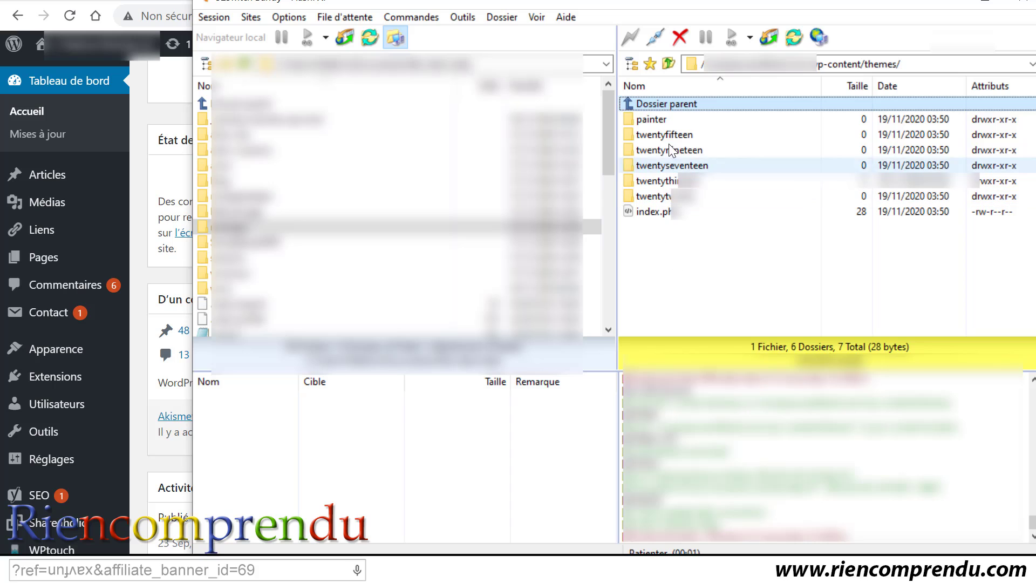
{"action": "left_click", "coordinate": [669, 64]}
{"action": "left_click", "coordinate": [659, 167]}
{"action": "double_click", "coordinate": [659, 167]}
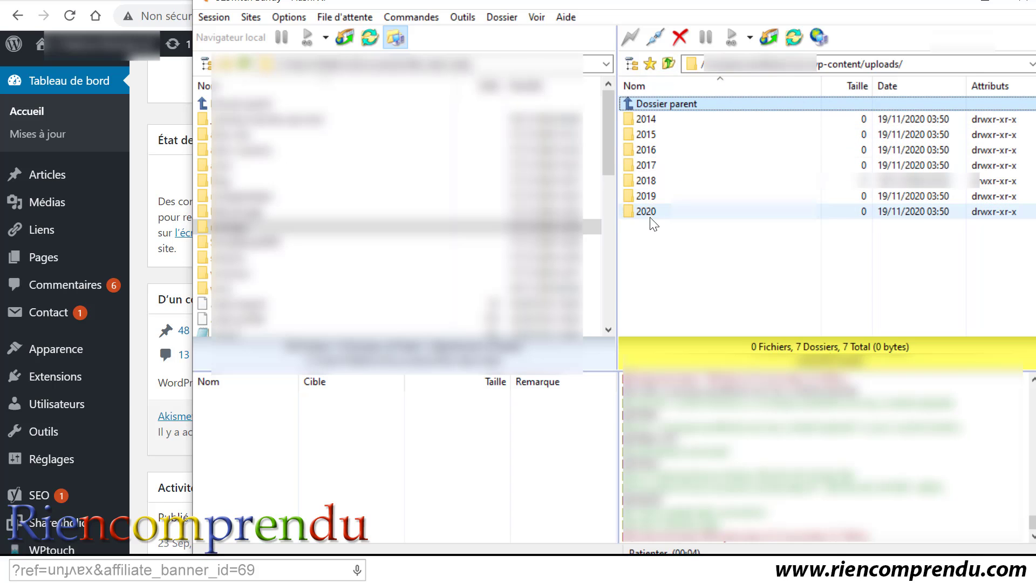
{"action": "left_click", "coordinate": [668, 63]}
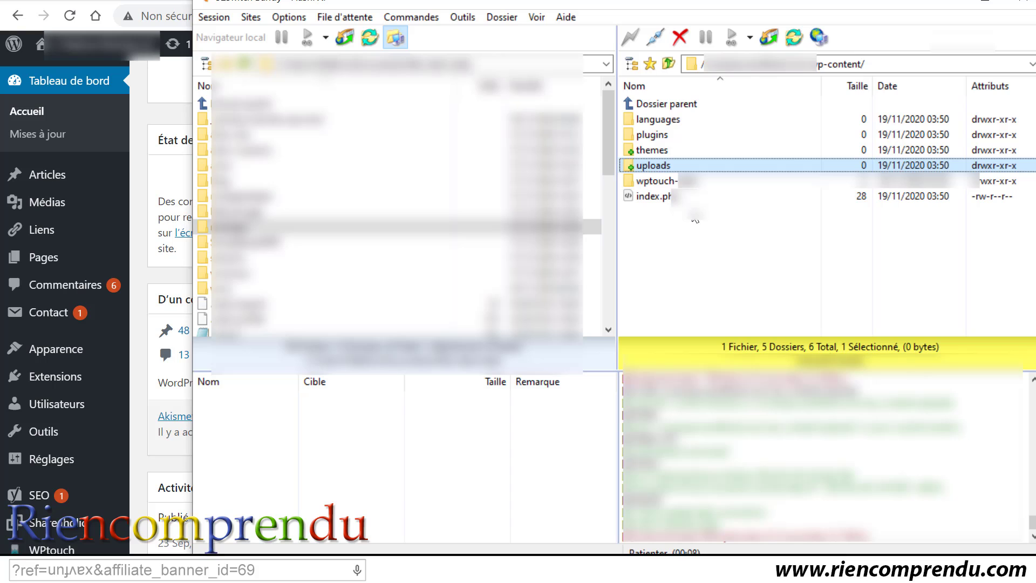
{"action": "double_click", "coordinate": [662, 108]}
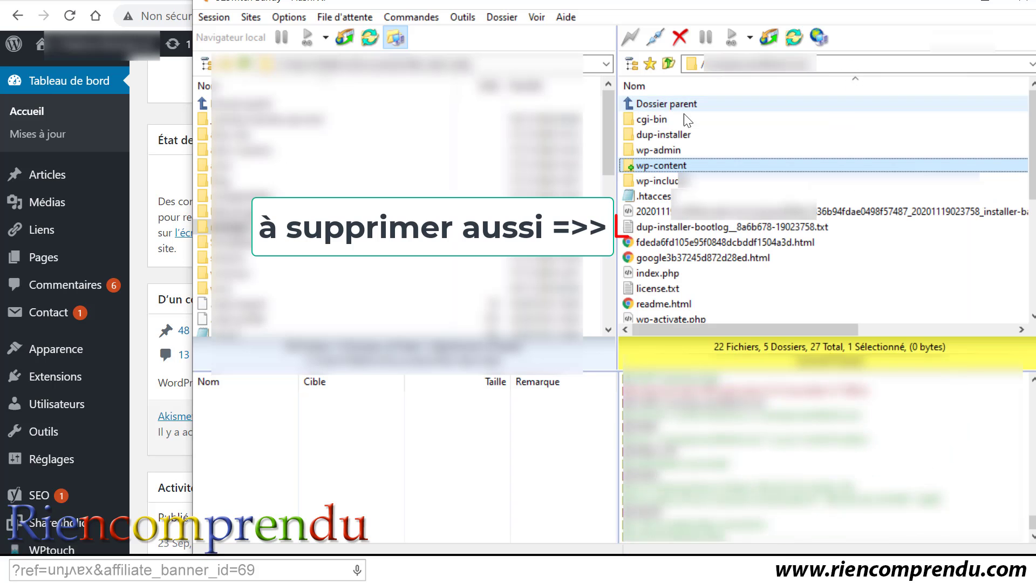
{"action": "left_click", "coordinate": [983, 5]}
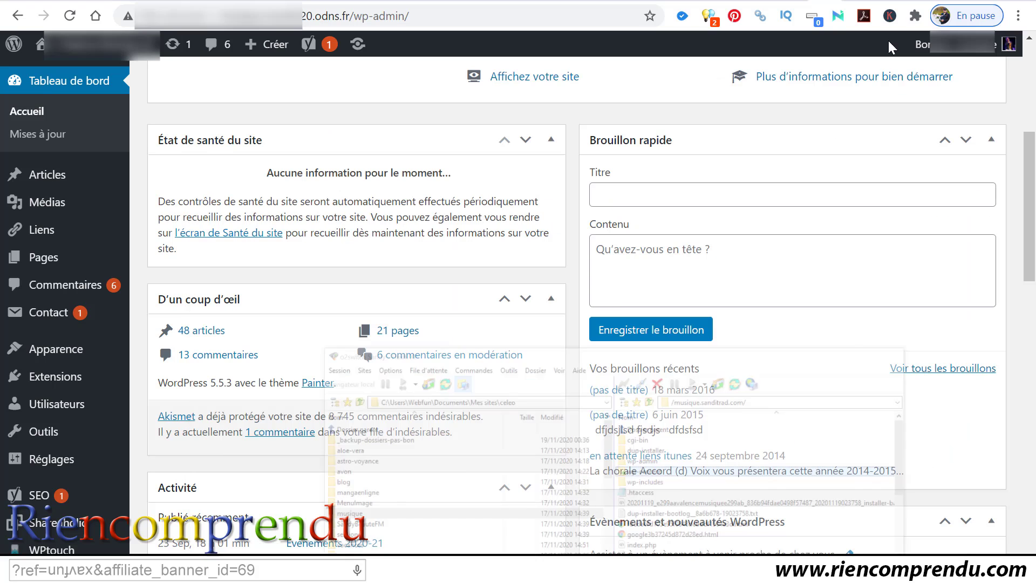